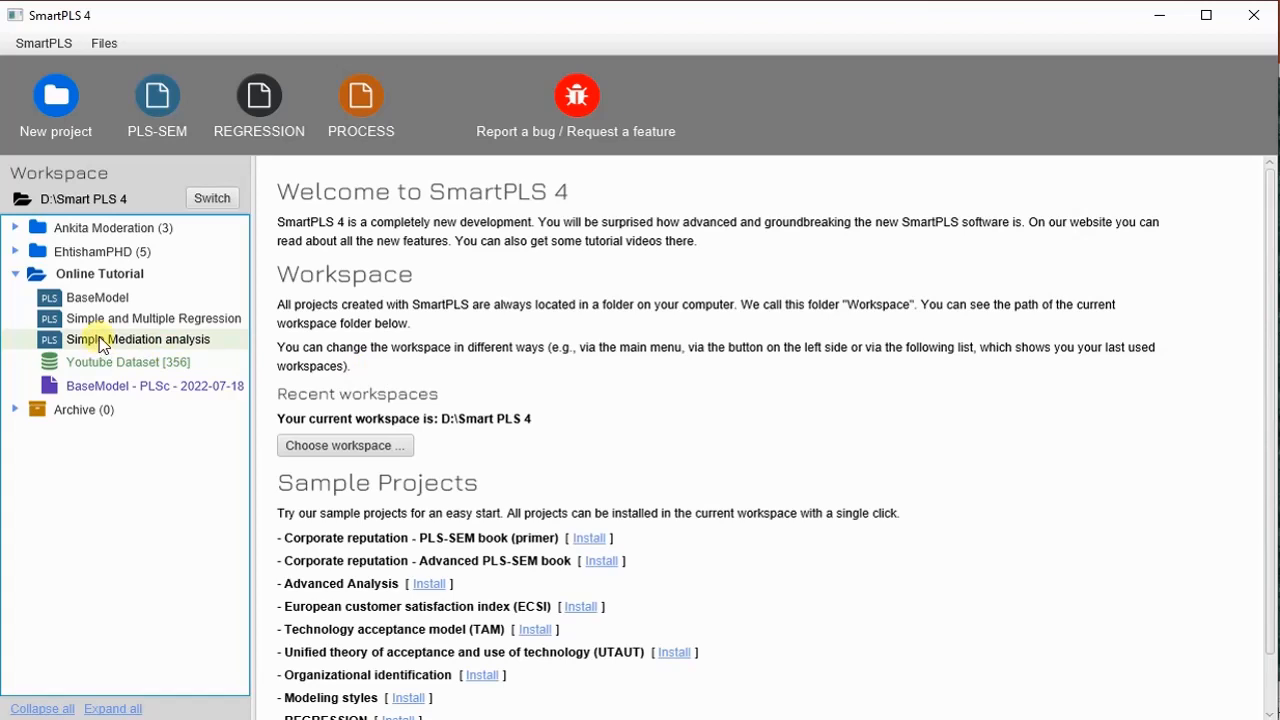
- Open the Simple Mediation analysis model from the Online Tutorial project
double_click(103, 340)
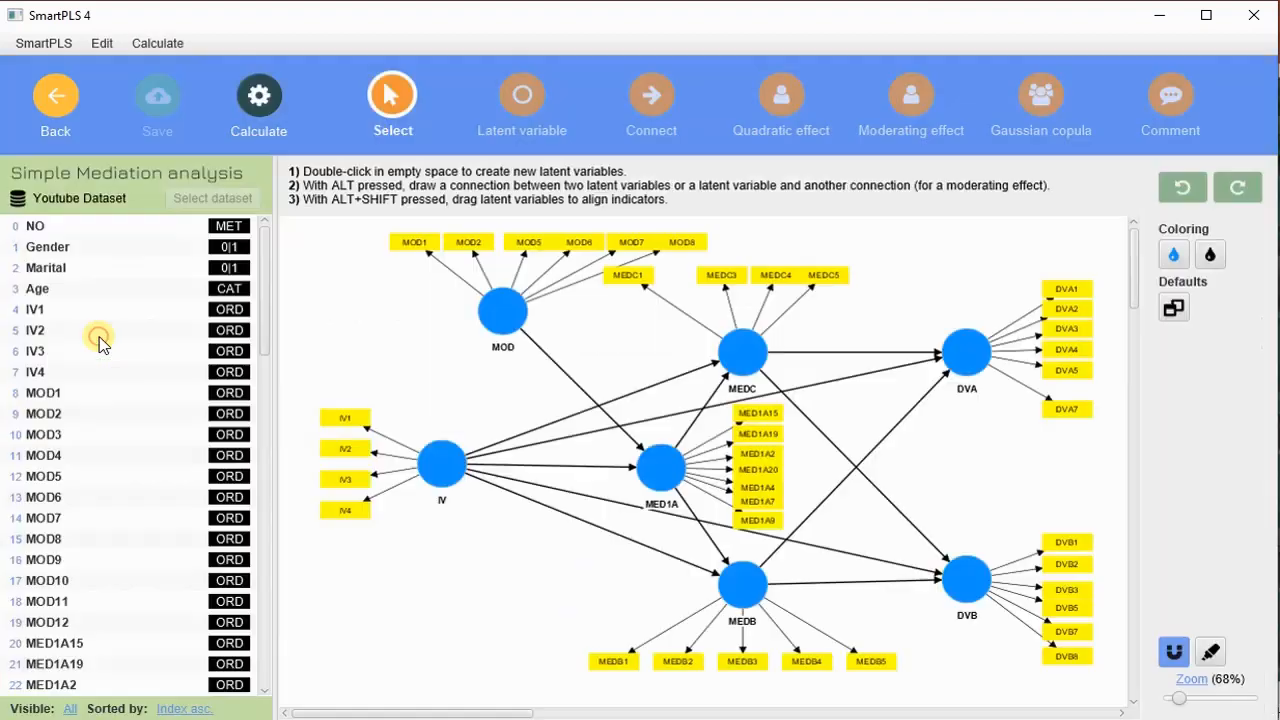
left_click(100, 331)
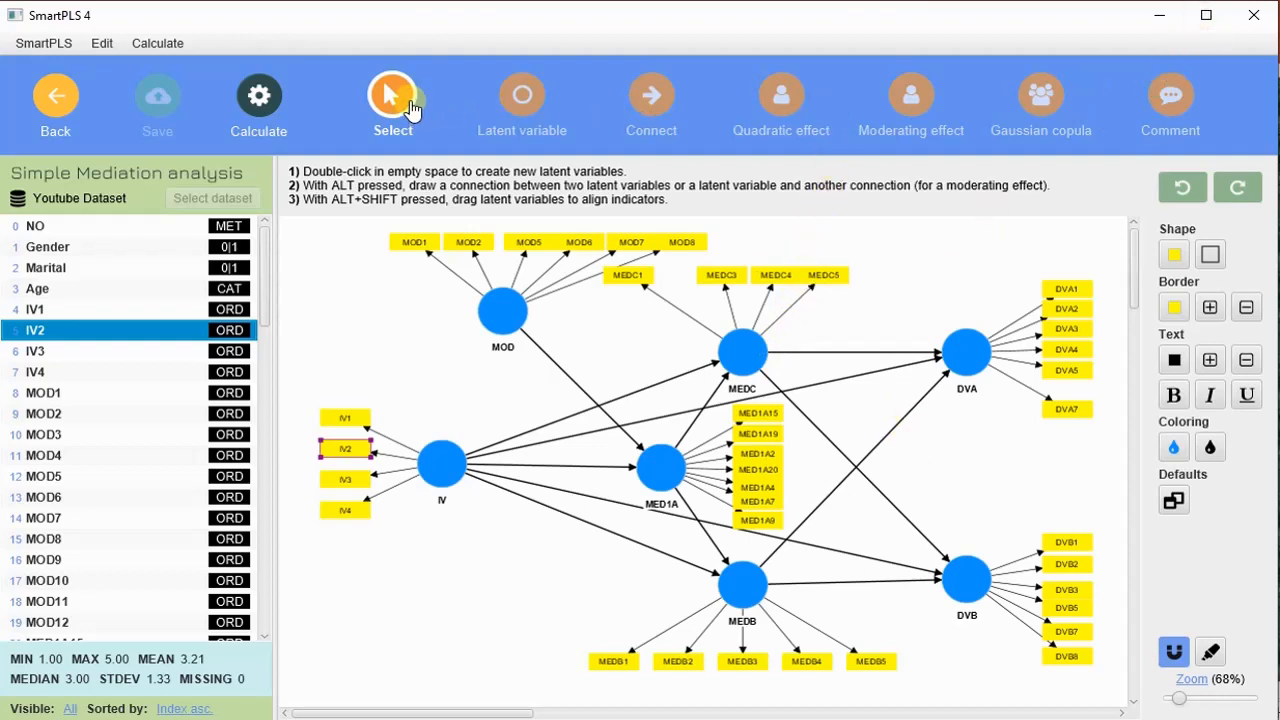
- Delete the MOD, MED1A, MEDB and DVB constructs from the model, keeping only IV, MEDC and DVA
left_click(501, 308)
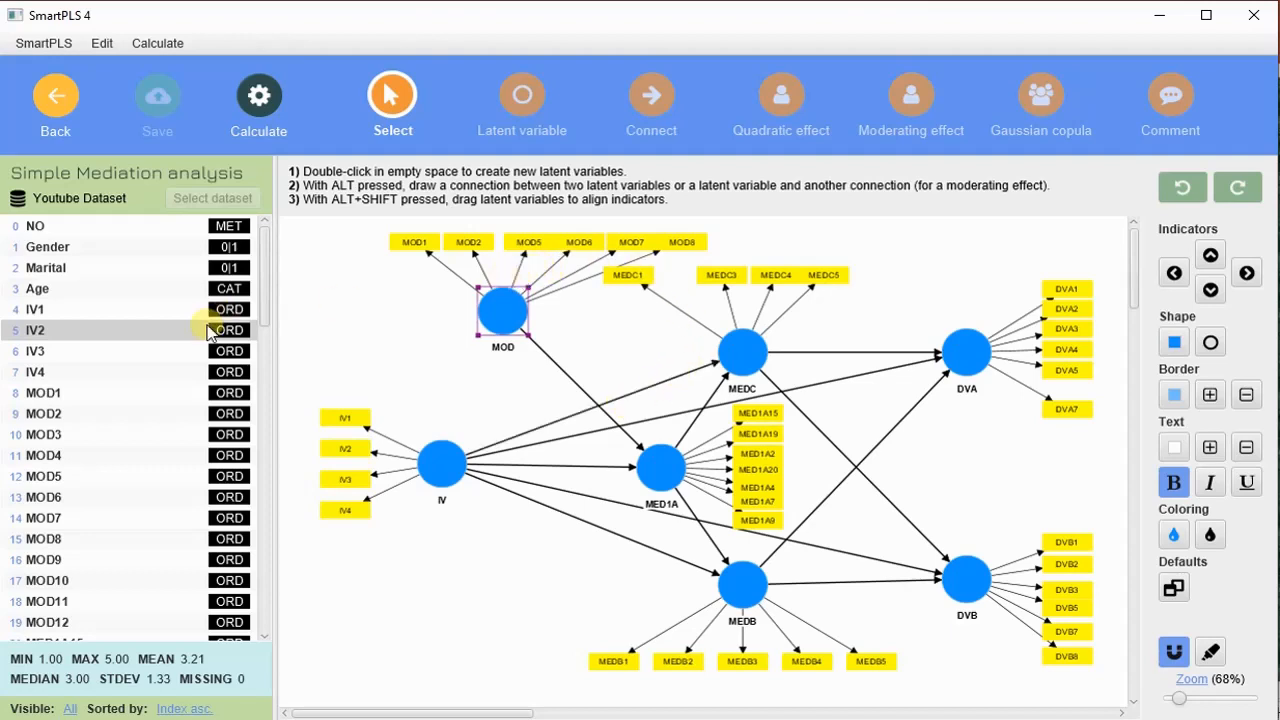
left_click(510, 327)
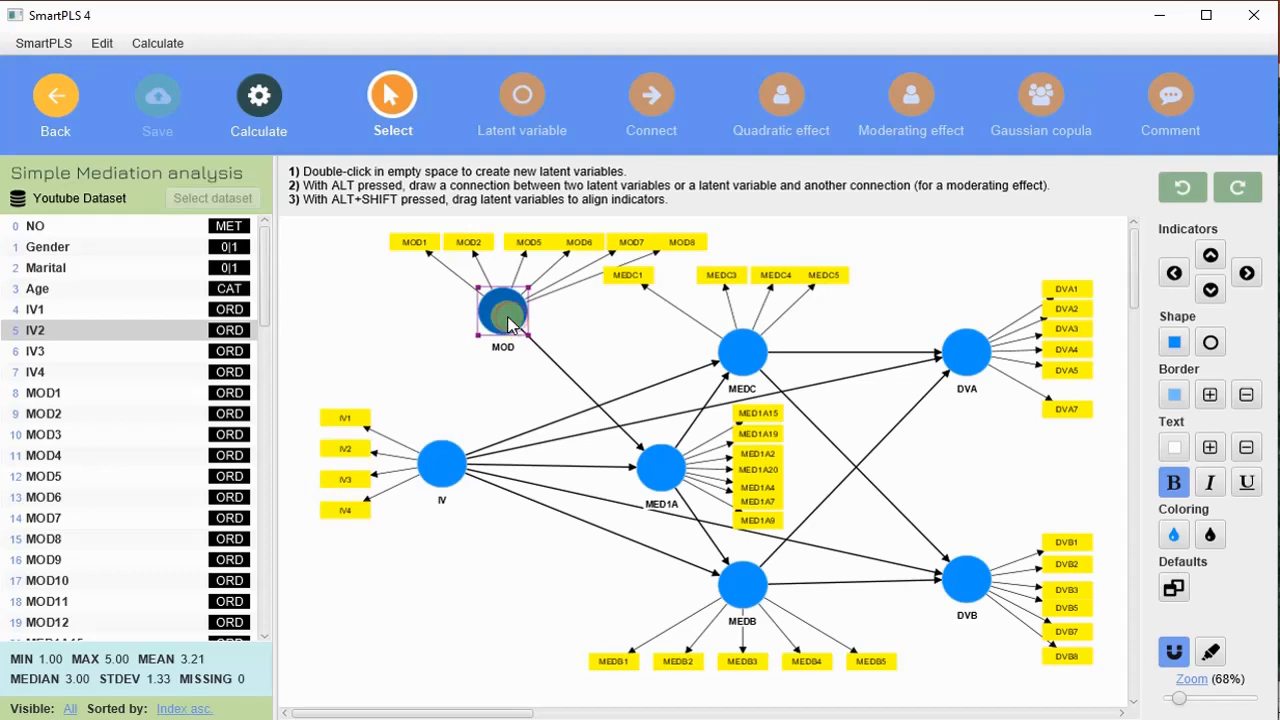
key("Delete")
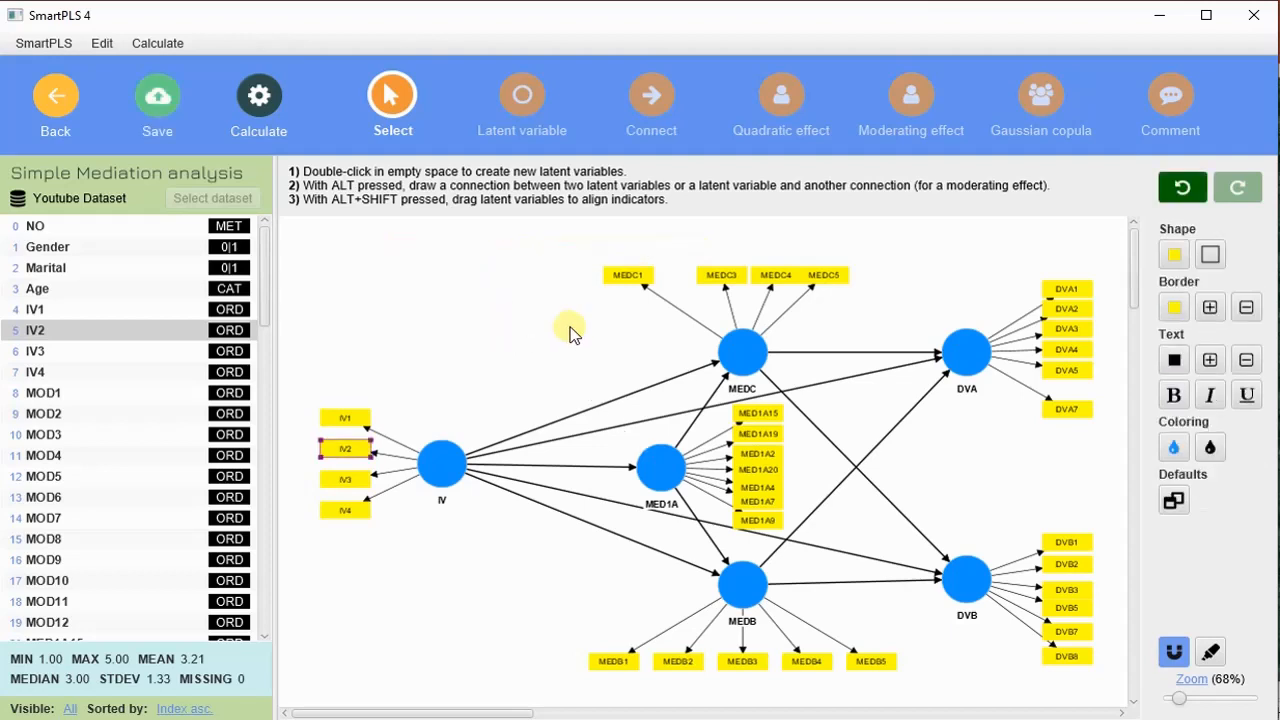
left_click(666, 470)
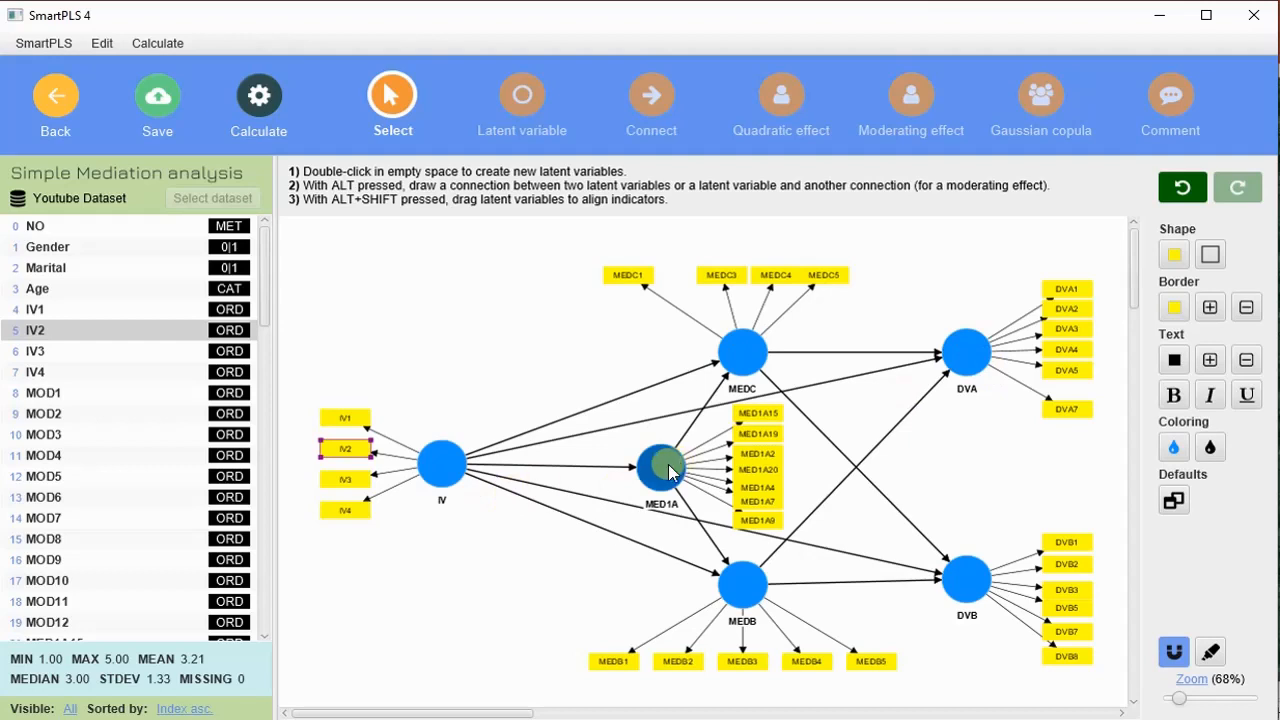
key("Delete")
left_click(745, 588)
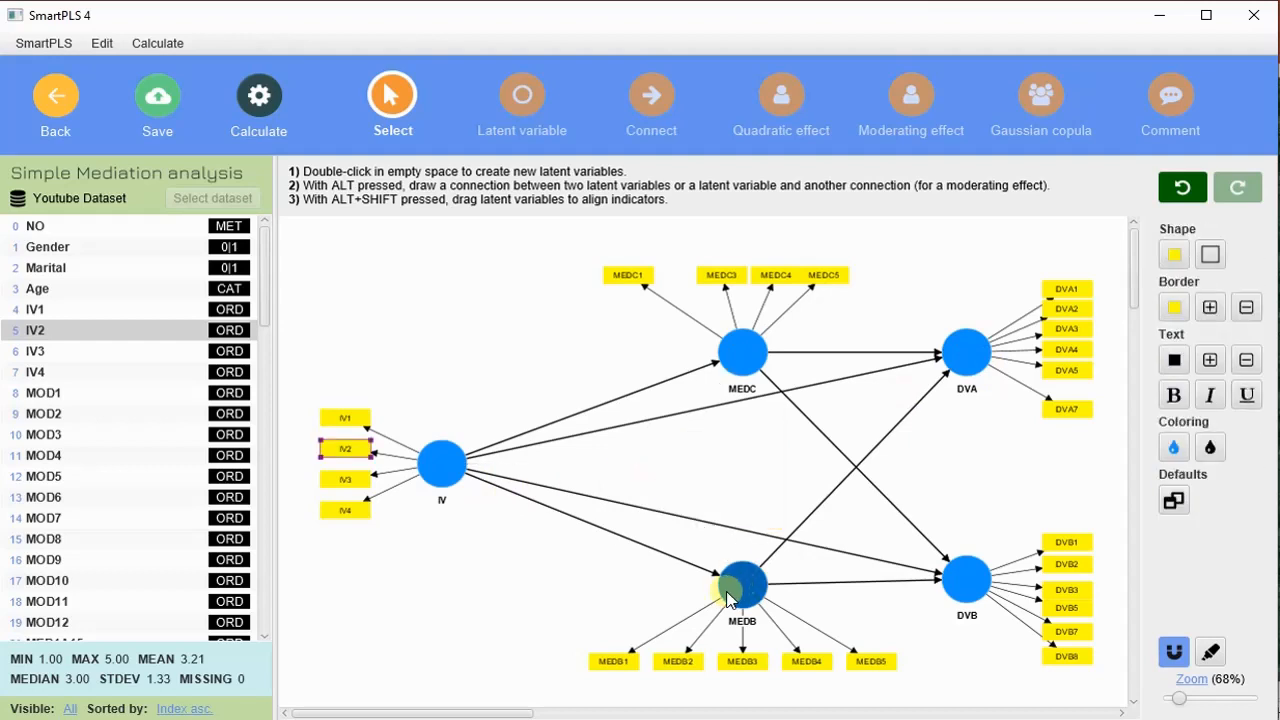
key("Delete")
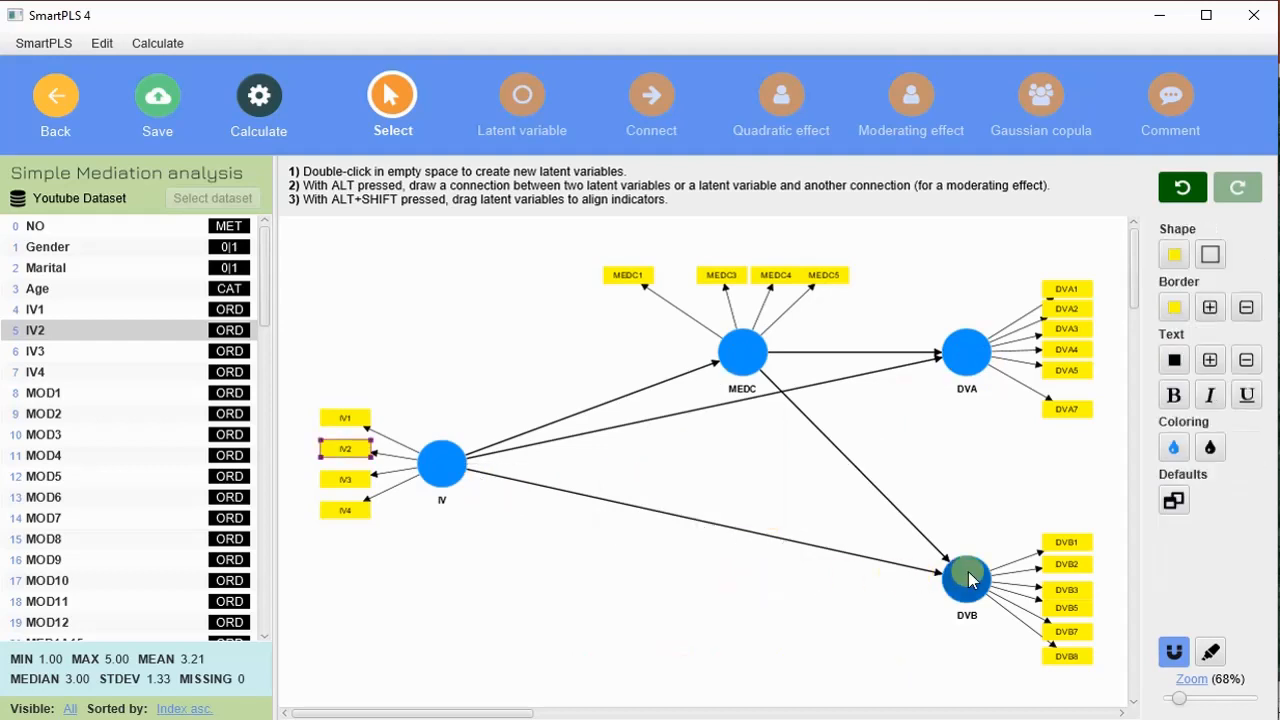
left_click(969, 578)
key("Delete")
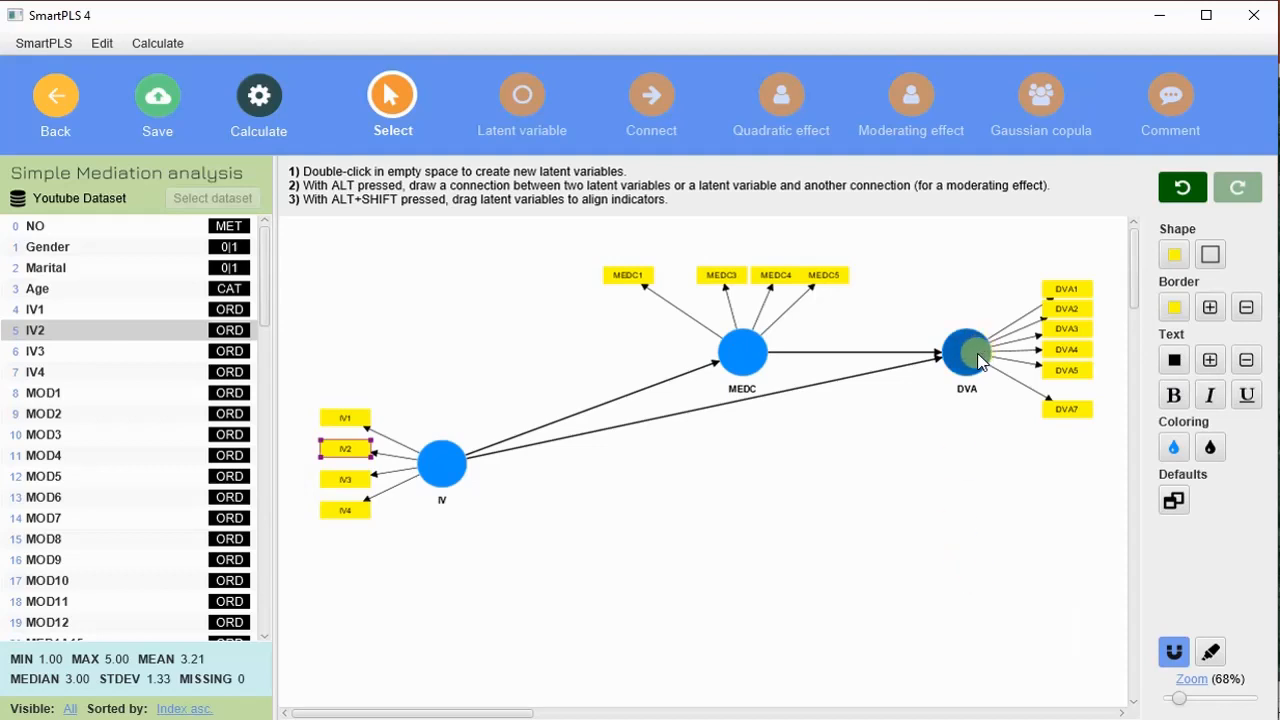
- Rearrange IV, MEDC and DVA into a triangle with IV and DVA level, and move the MEDC1 indicator beside MEDC3
left_click_drag(978, 362, 958, 452)
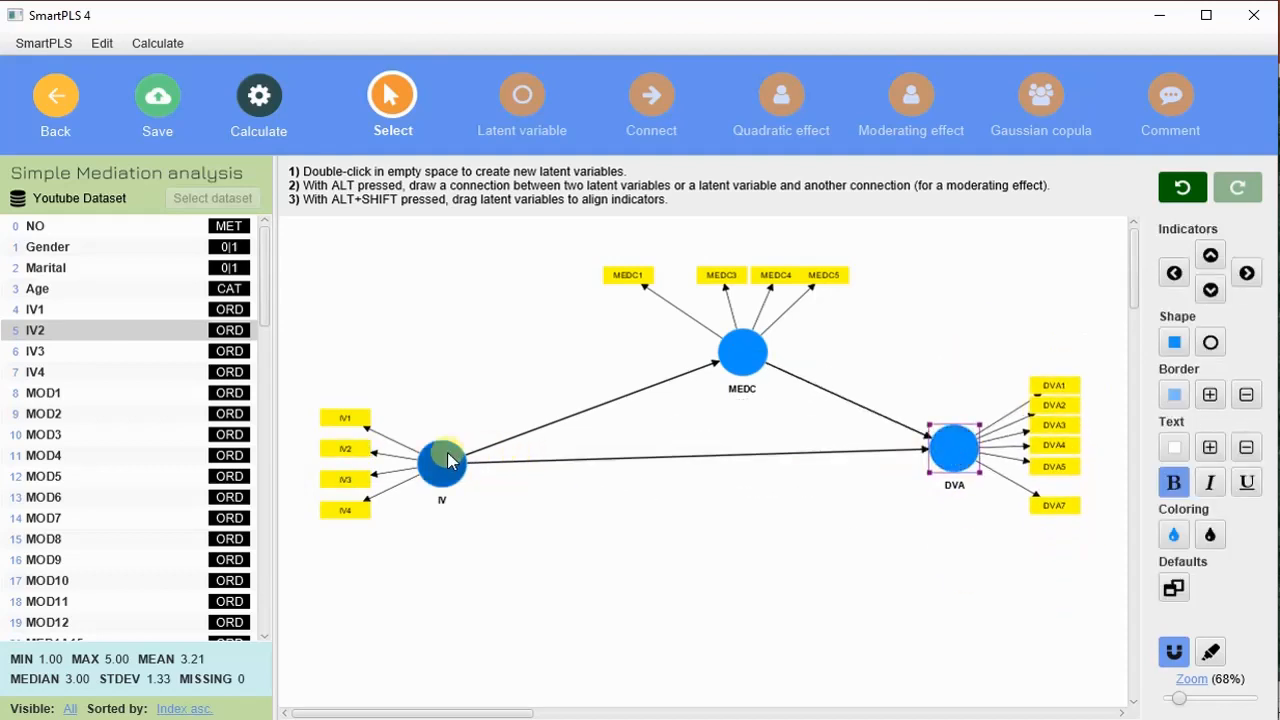
left_click_drag(448, 461, 563, 442)
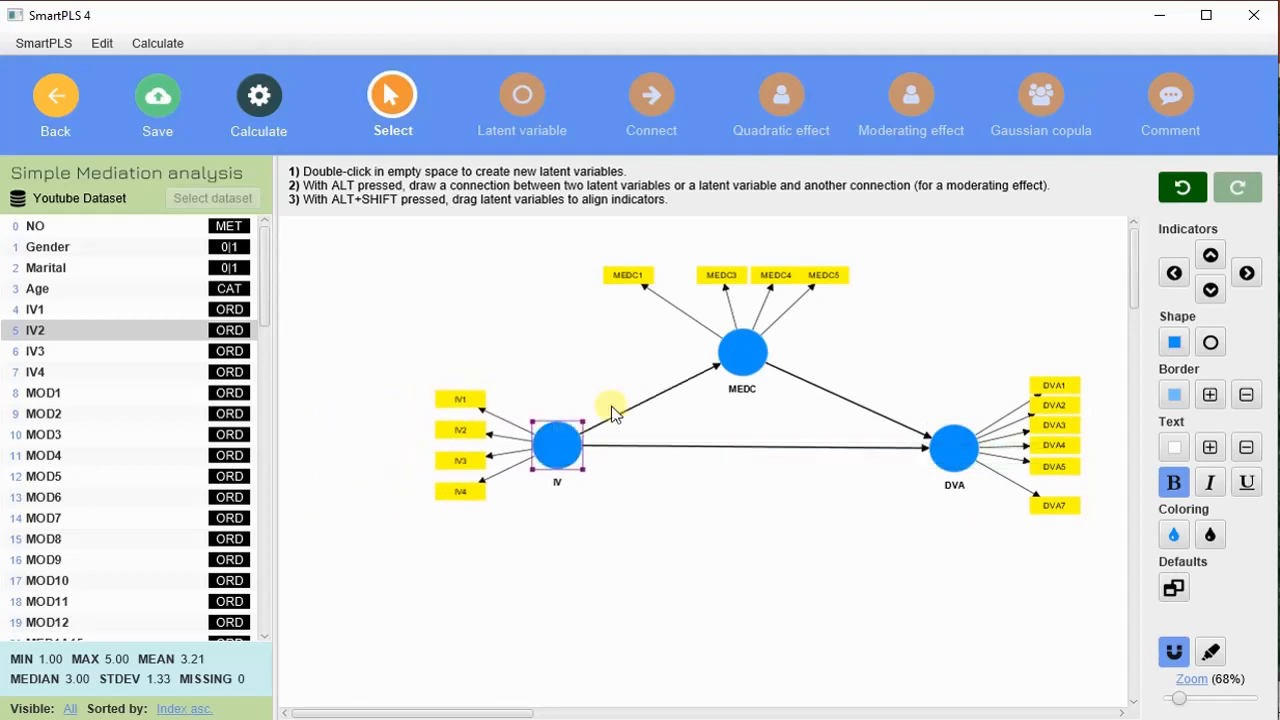
left_click_drag(746, 354, 746, 350)
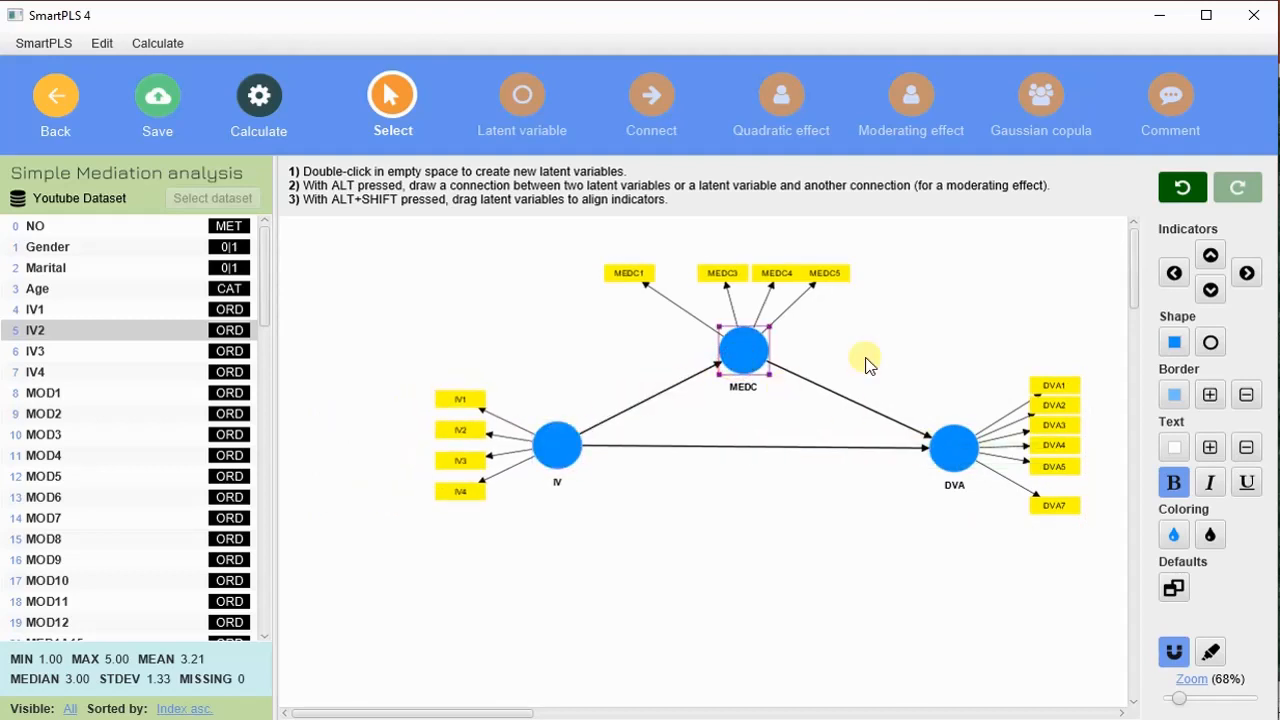
left_click_drag(631, 273, 662, 272)
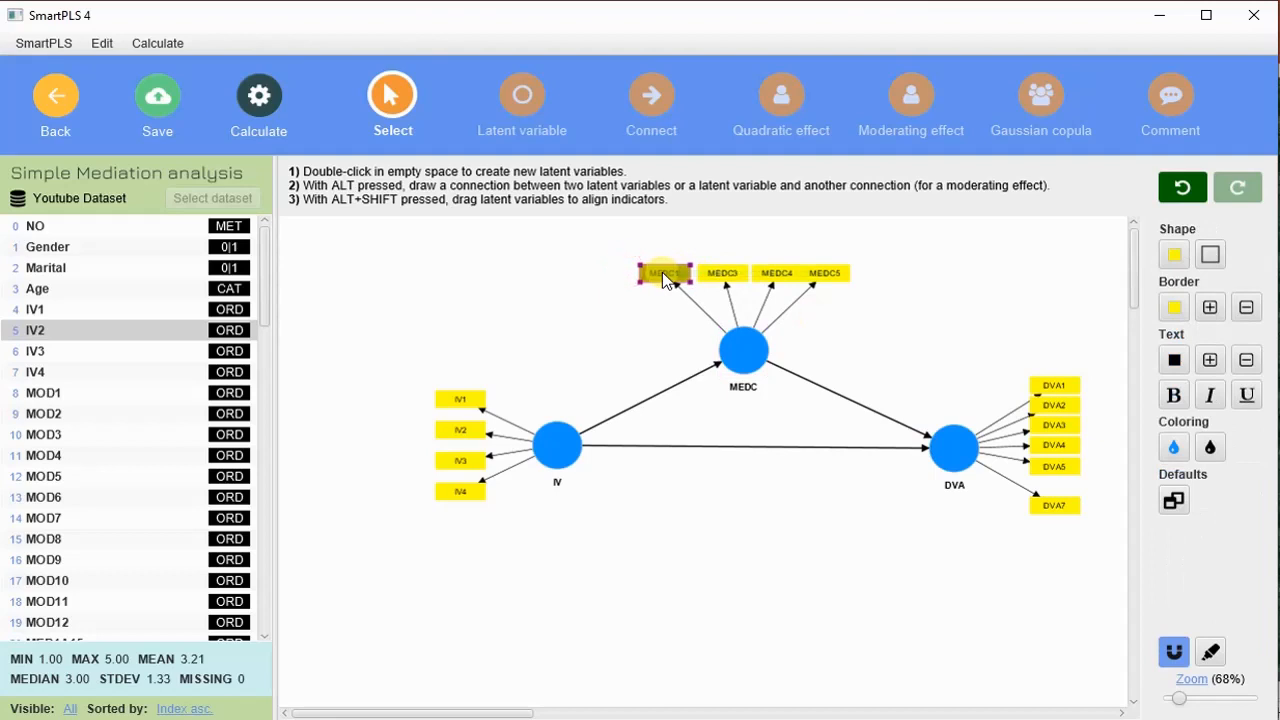
left_click_drag(955, 450, 946, 447)
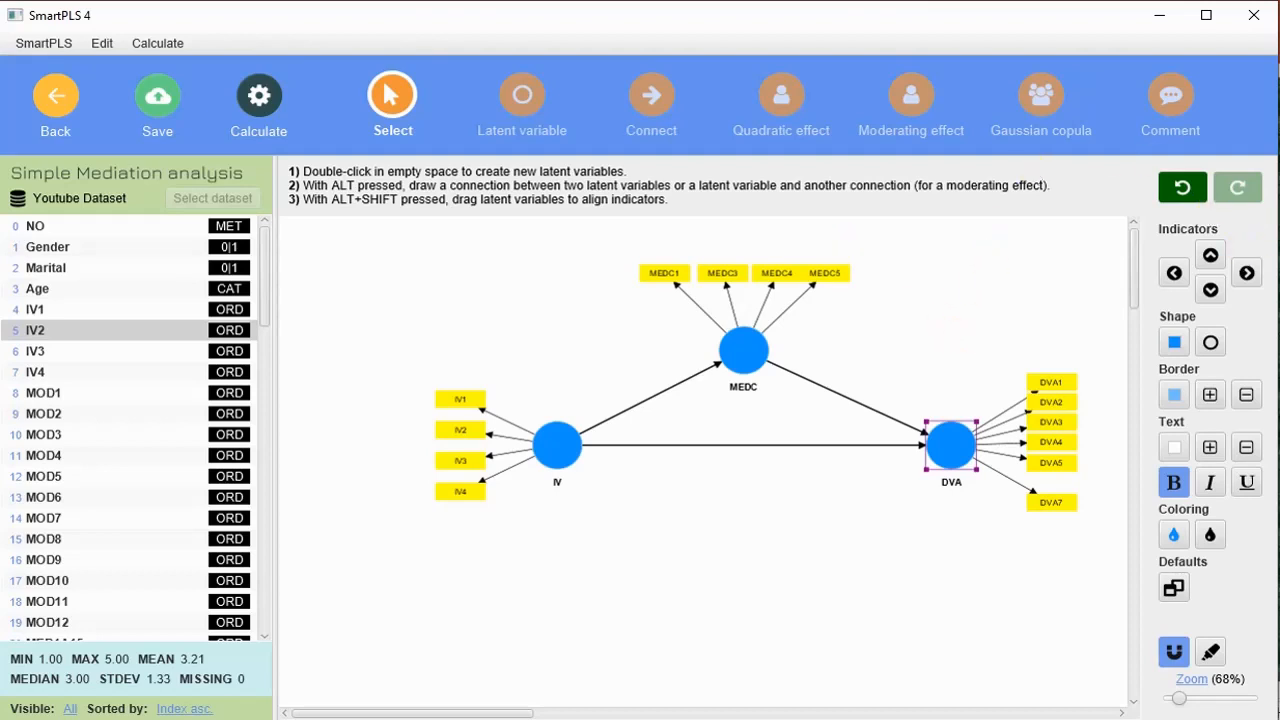
- Annotate the IV–DVA path with Direct Path and Sig/Insig, label both MEDC paths Indirect Path, and clear the ink
left_click(1279, 238)
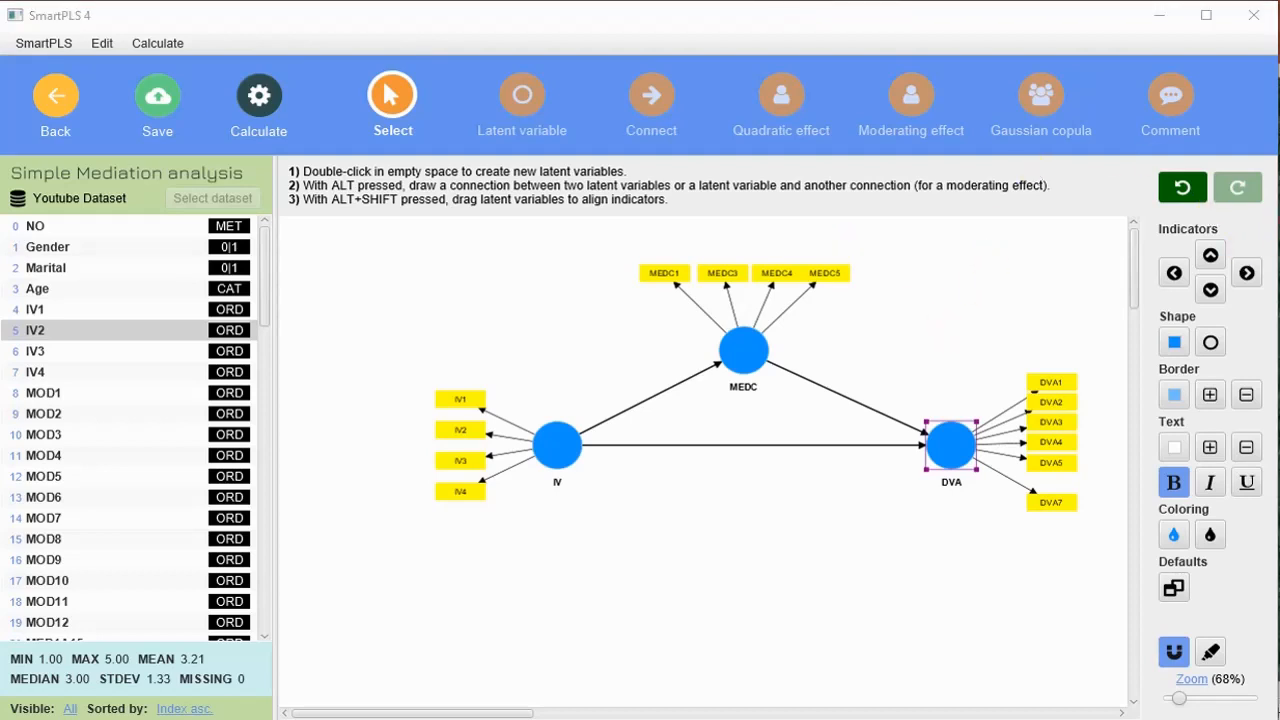
left_click(1265, 322)
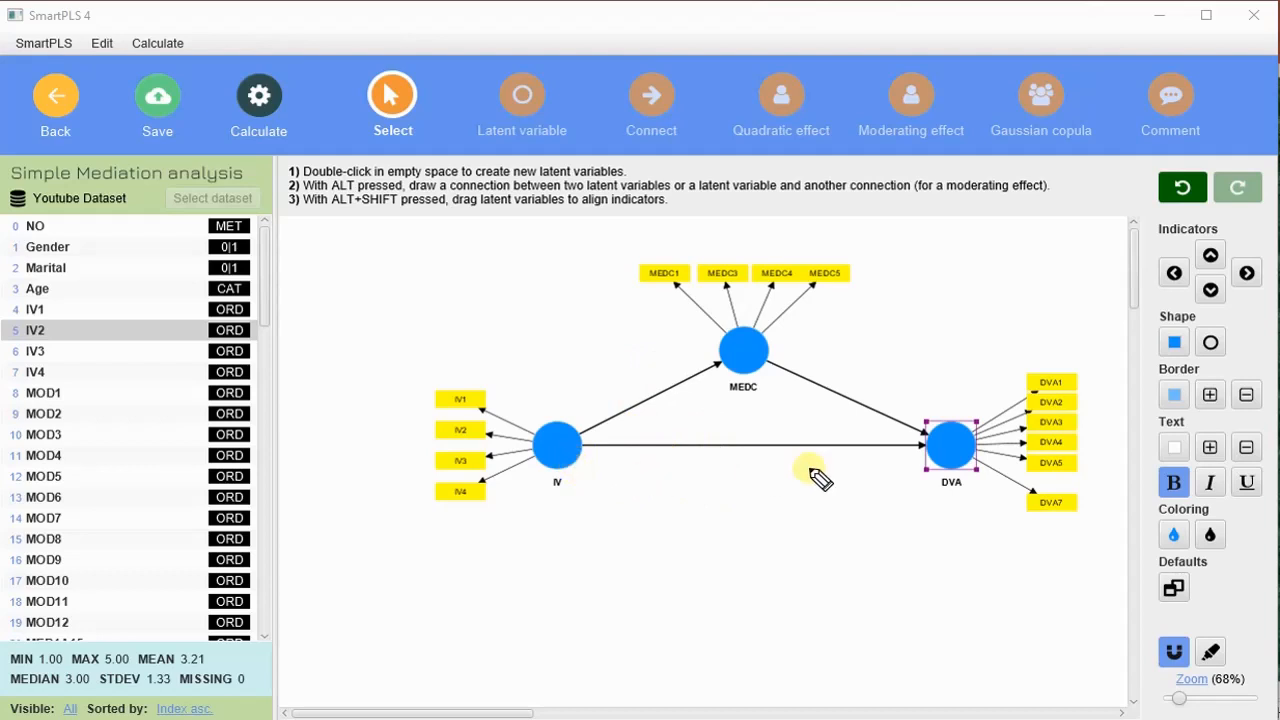
left_click_drag(668, 507, 808, 494)
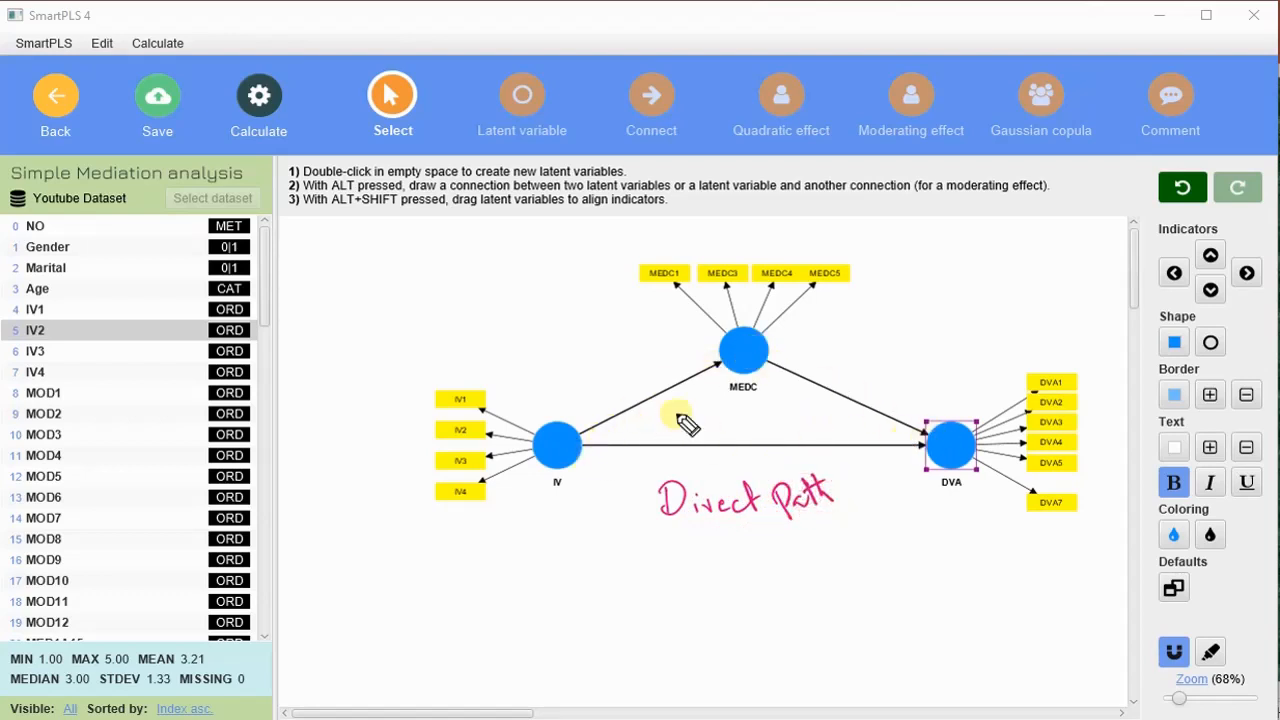
mouse_move(590, 358)
left_mouse_down()
mouse_move(586, 377)
mouse_move(605, 380)
mouse_move(686, 340)
mouse_move(651, 380)
mouse_move(711, 343)
left_mouse_up()
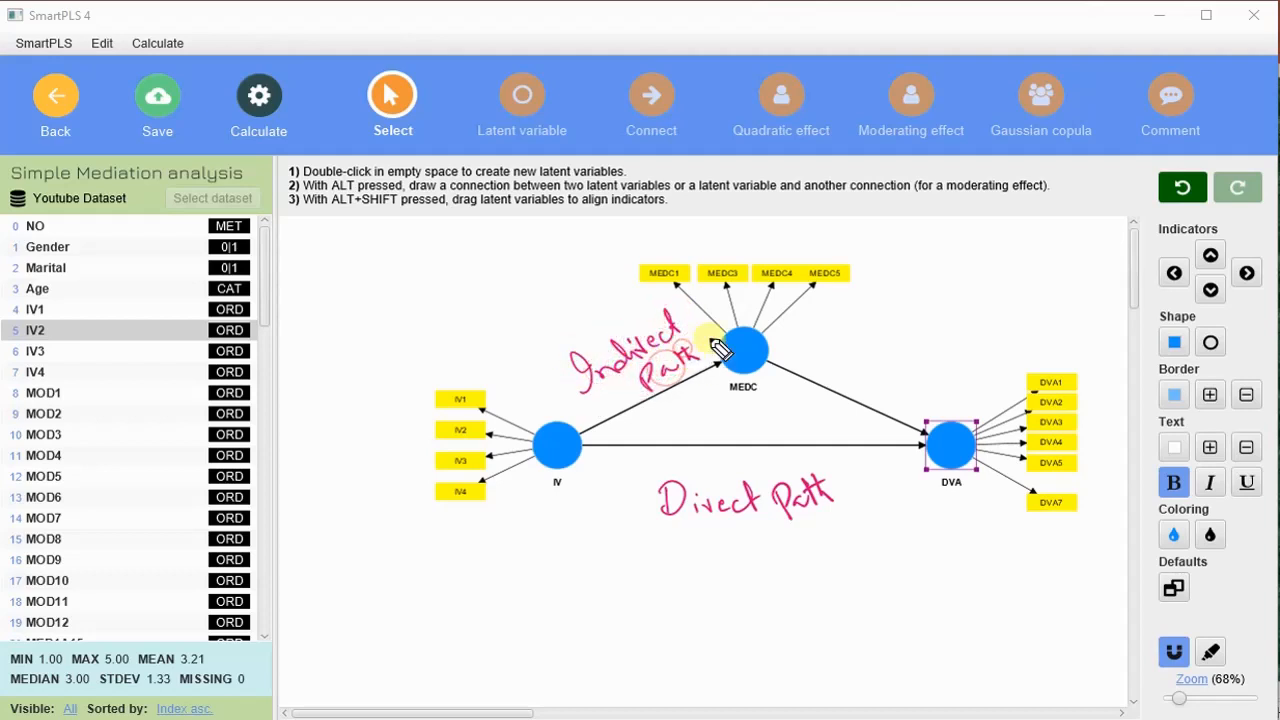
mouse_move(822, 325)
left_mouse_down()
mouse_move(831, 349)
mouse_move(872, 352)
mouse_move(976, 312)
left_mouse_up()
mouse_move(882, 358)
left_mouse_down()
mouse_move(920, 371)
mouse_move(903, 394)
mouse_move(929, 366)
mouse_move(957, 366)
mouse_move(940, 355)
left_mouse_up()
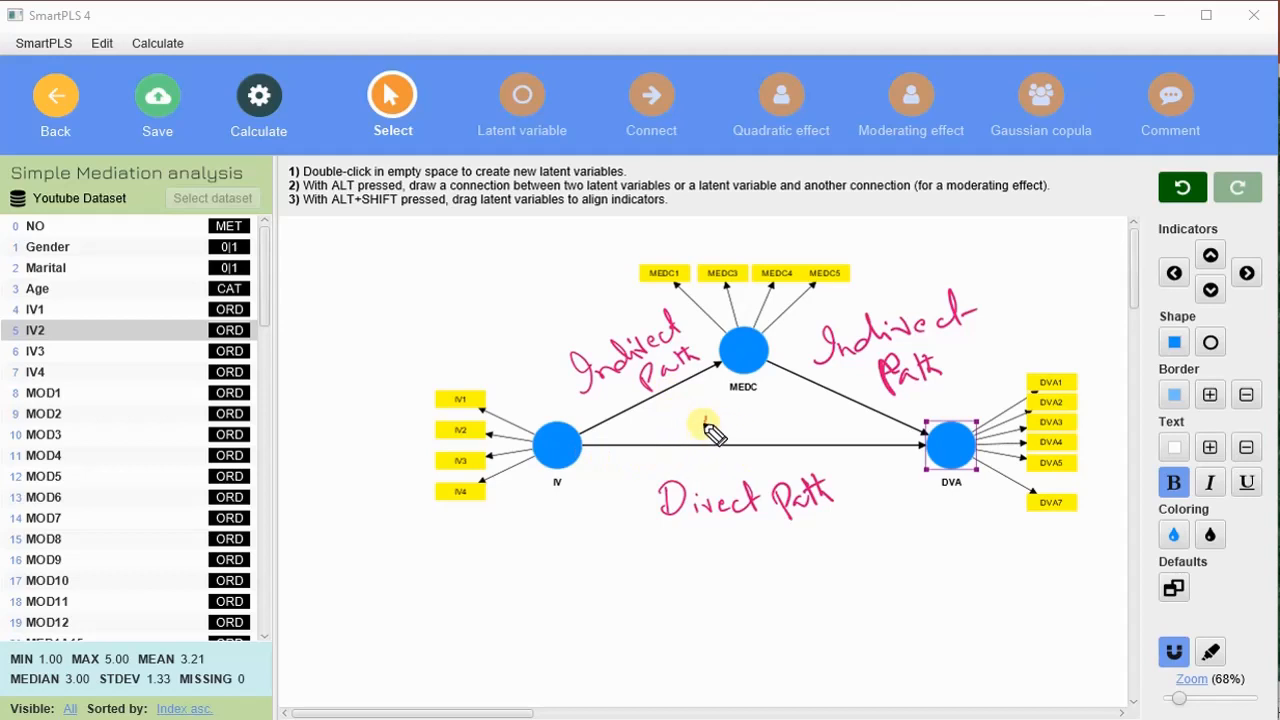
mouse_move(705, 427)
left_mouse_down()
mouse_move(757, 420)
mouse_move(762, 440)
mouse_move(794, 449)
mouse_move(803, 436)
left_mouse_up()
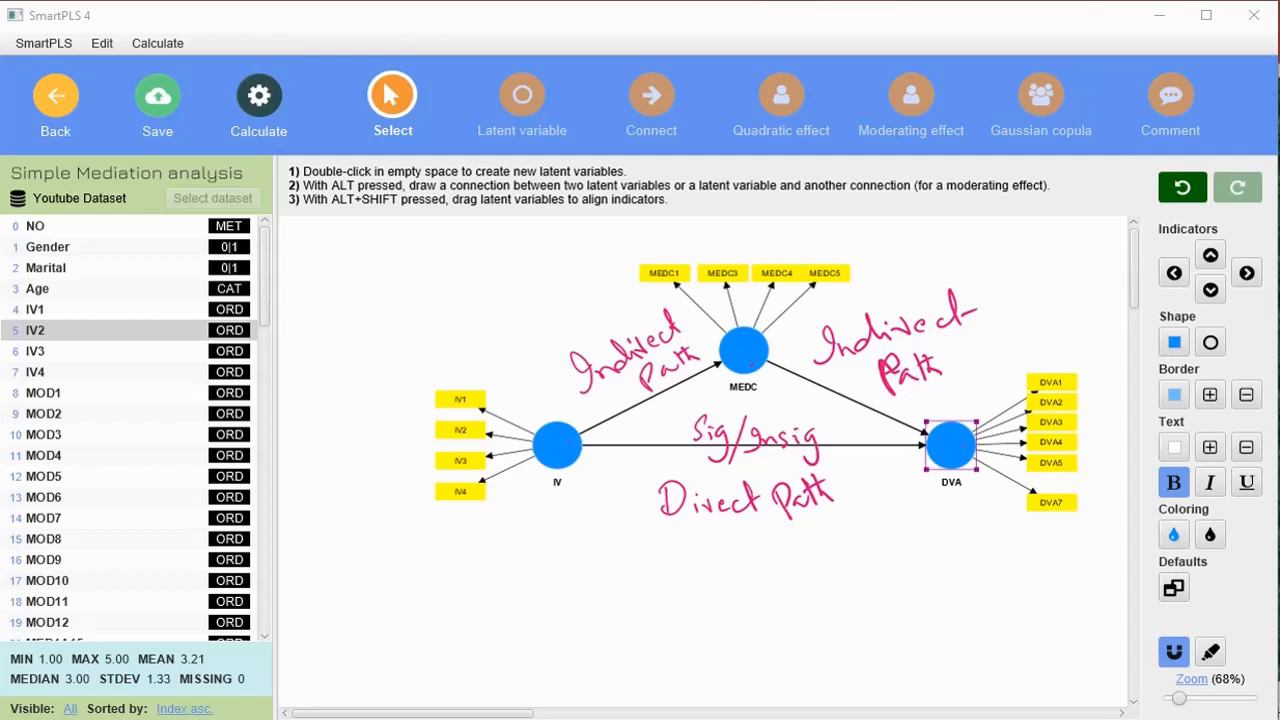
key("e")
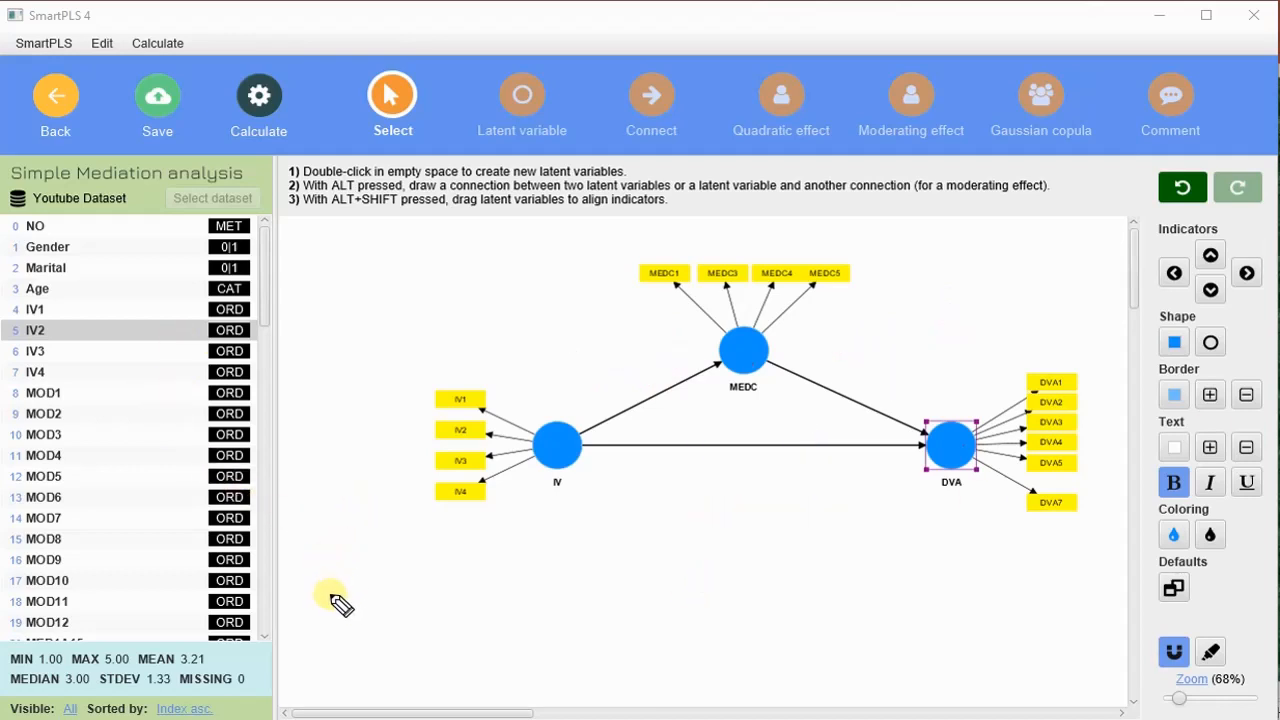
- Handwrite B & K and Hayes beneath IV, mark all three paths Sig, and add an arrow and the note Partial
mouse_move(337, 600)
left_mouse_down()
mouse_move(354, 589)
mouse_move(357, 543)
mouse_move(445, 541)
left_mouse_up()
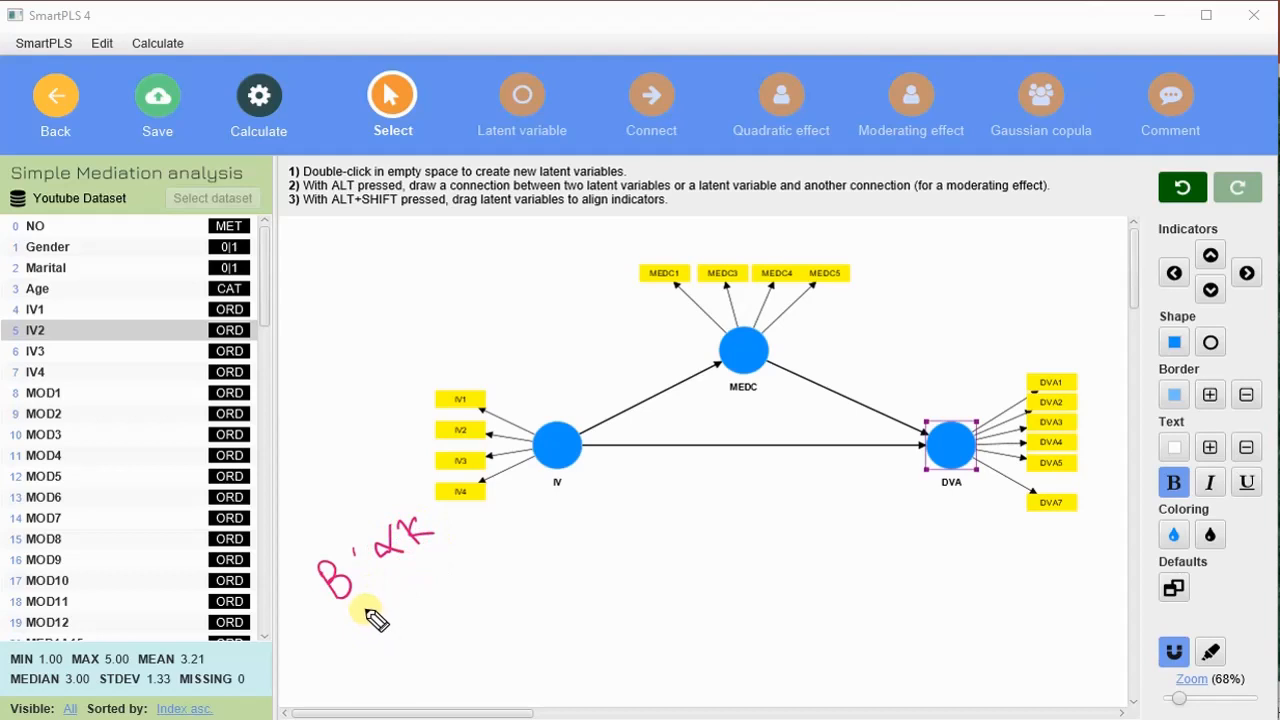
mouse_move(366, 613)
left_mouse_down()
mouse_move(443, 603)
mouse_move(449, 571)
mouse_move(466, 566)
left_mouse_up()
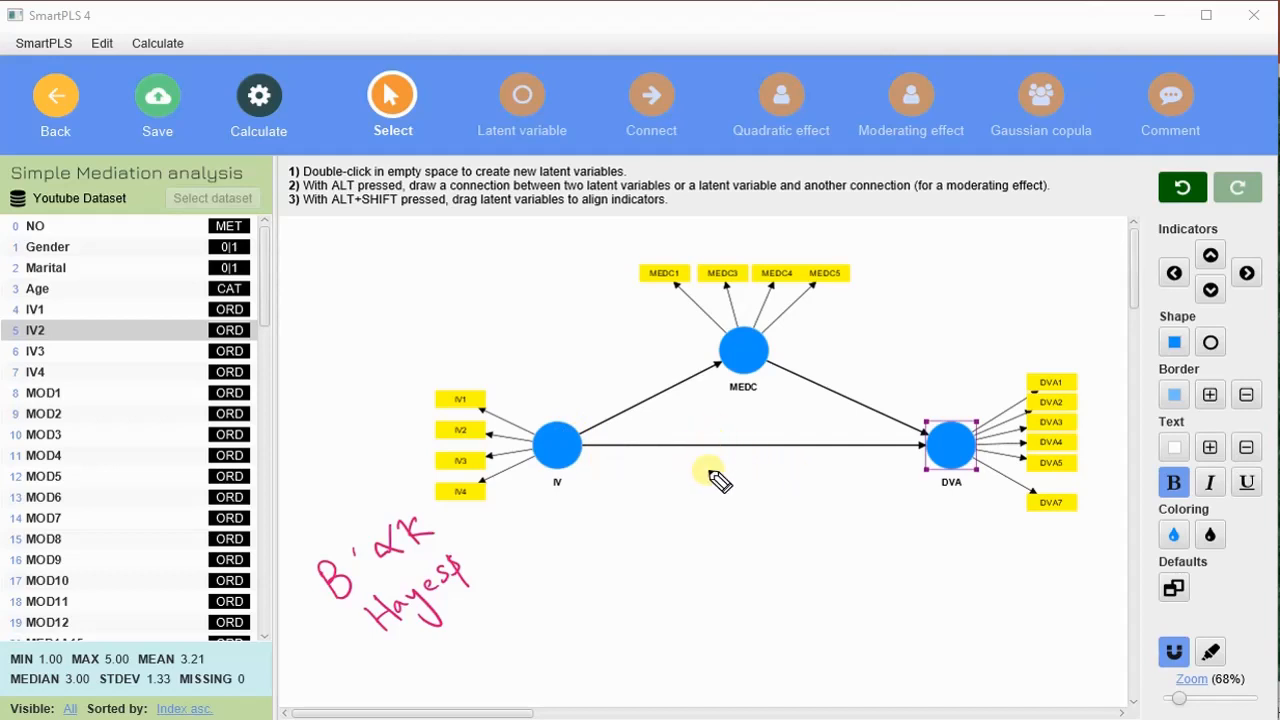
left_click_drag(698, 472, 726, 486)
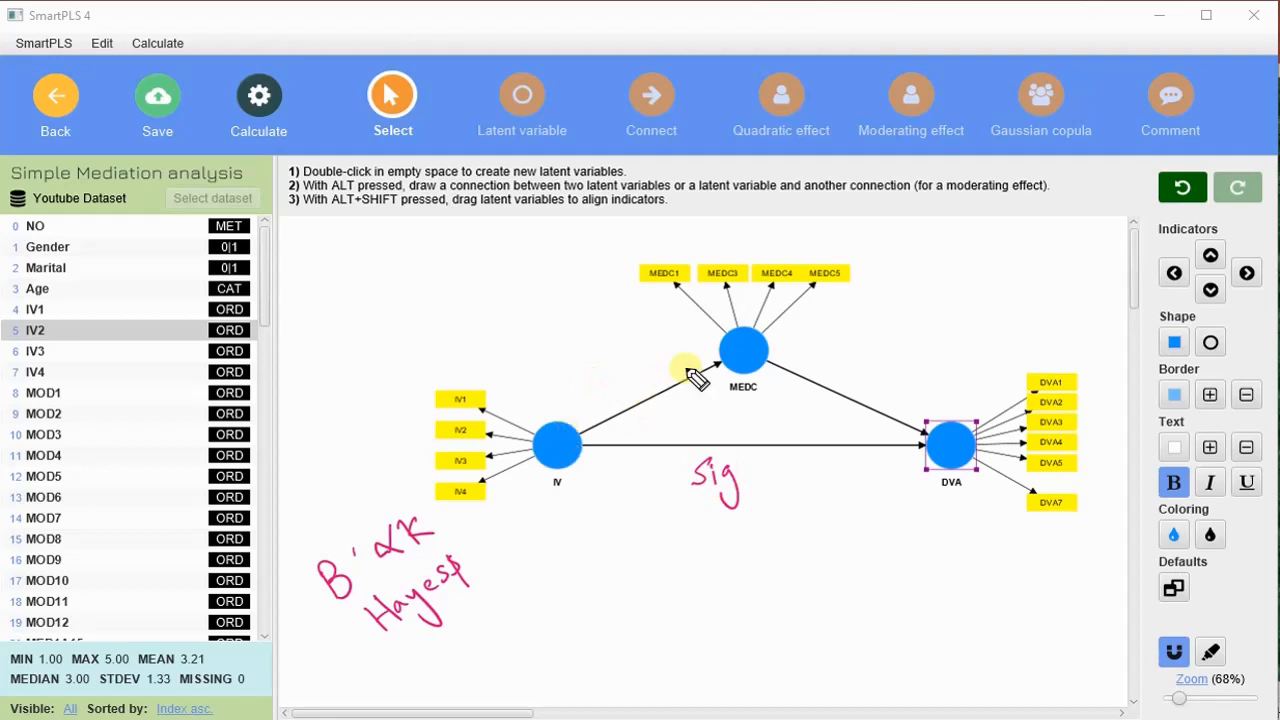
mouse_move(630, 388)
left_mouse_down()
mouse_move(645, 380)
mouse_move(663, 394)
left_mouse_up()
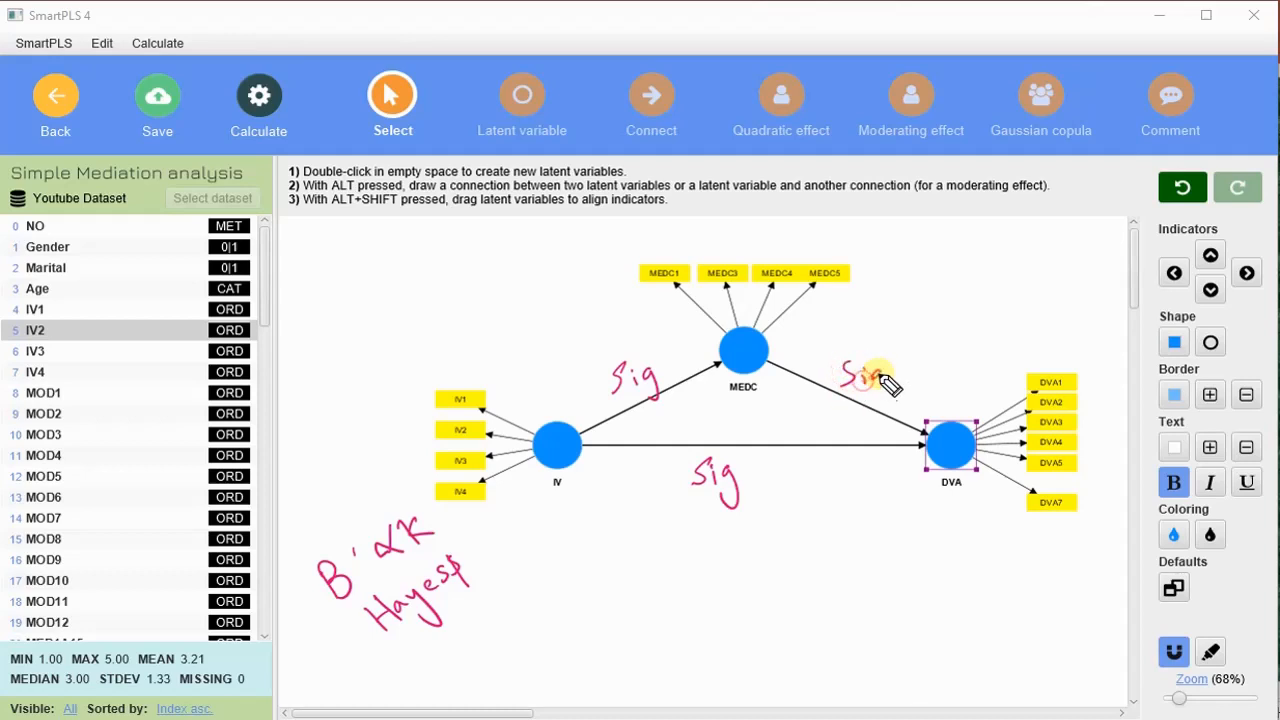
left_click_drag(880, 375, 868, 404)
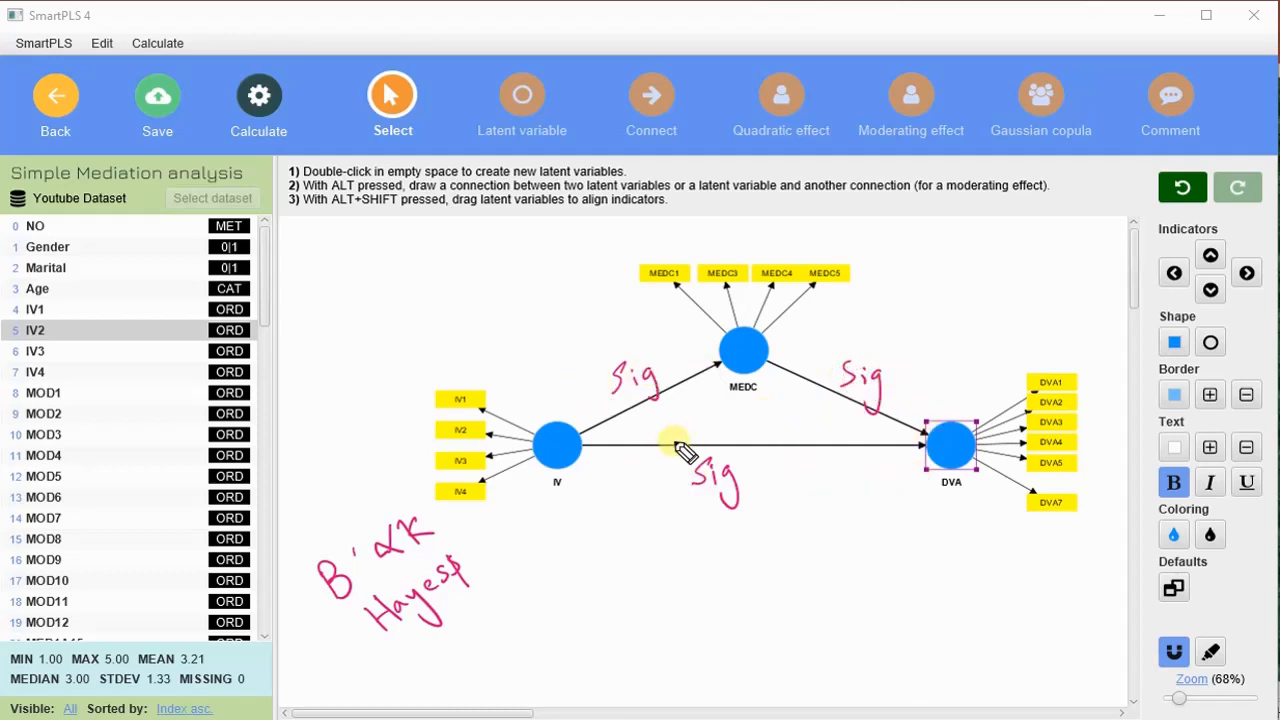
left_click_drag(480, 522, 600, 510)
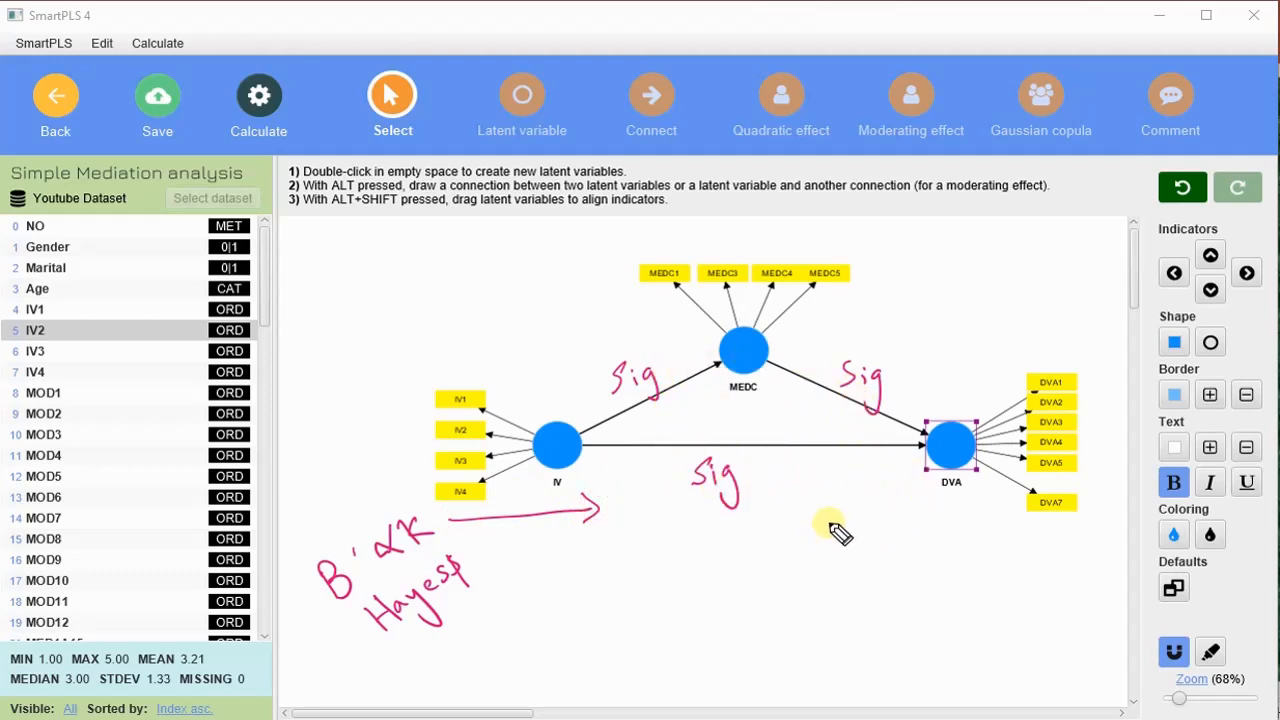
mouse_move(833, 568)
left_mouse_down()
mouse_move(920, 508)
mouse_move(909, 571)
mouse_move(930, 506)
left_mouse_up()
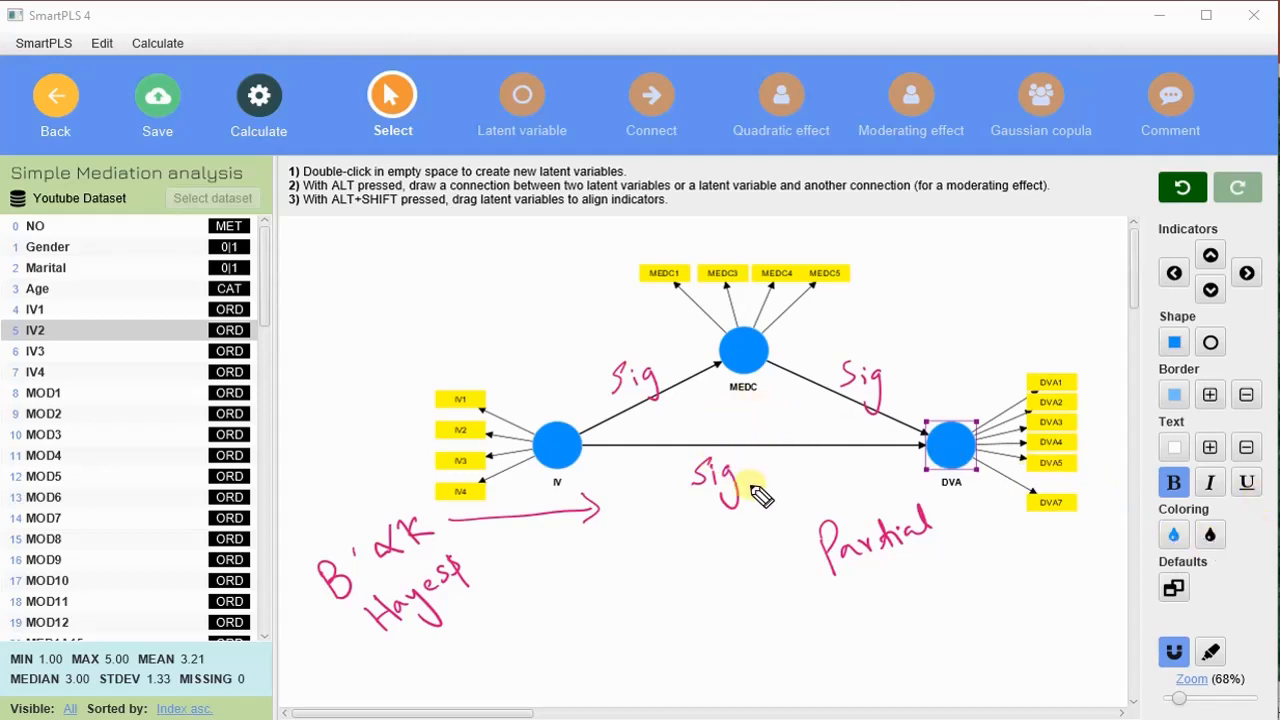
- Add Insig in blue to the direct path, tick both indirect paths, and write Full Mediation below Partial
mouse_move(761, 471)
left_mouse_down()
mouse_move(738, 522)
mouse_move(806, 490)
mouse_move(822, 499)
left_mouse_up()
left_click_drag(845, 478, 832, 512)
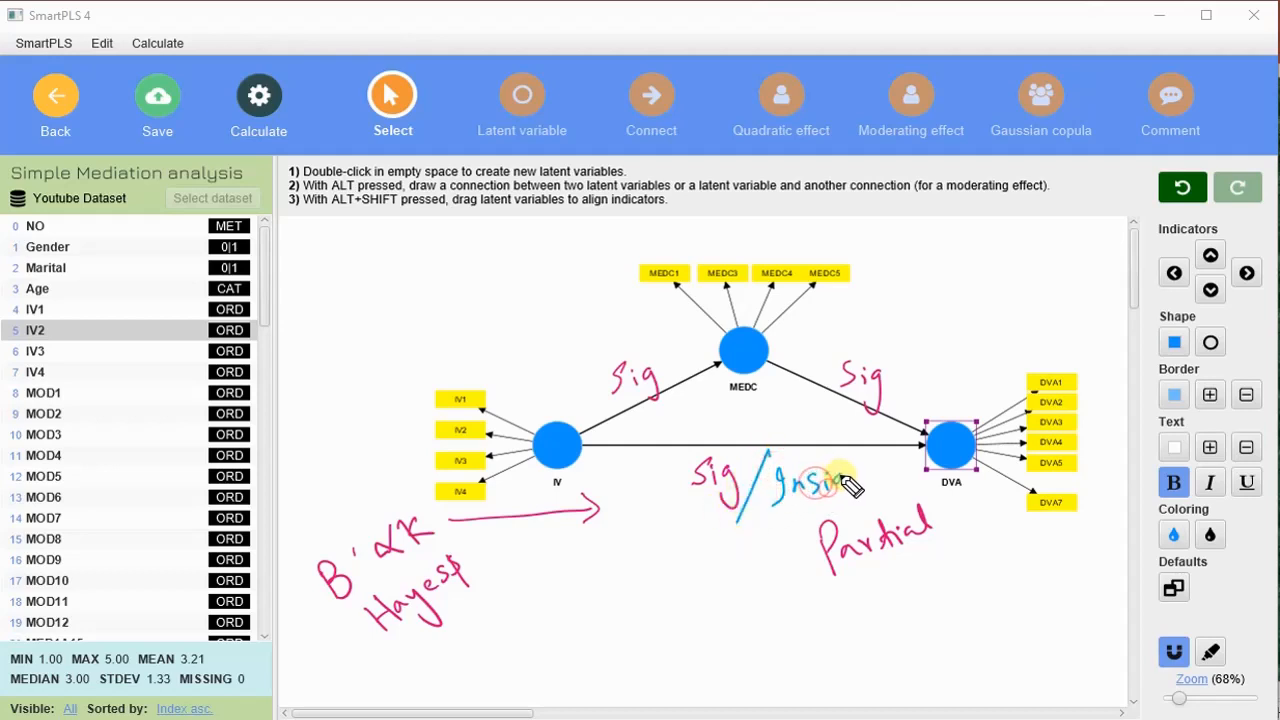
left_click_drag(626, 333, 655, 318)
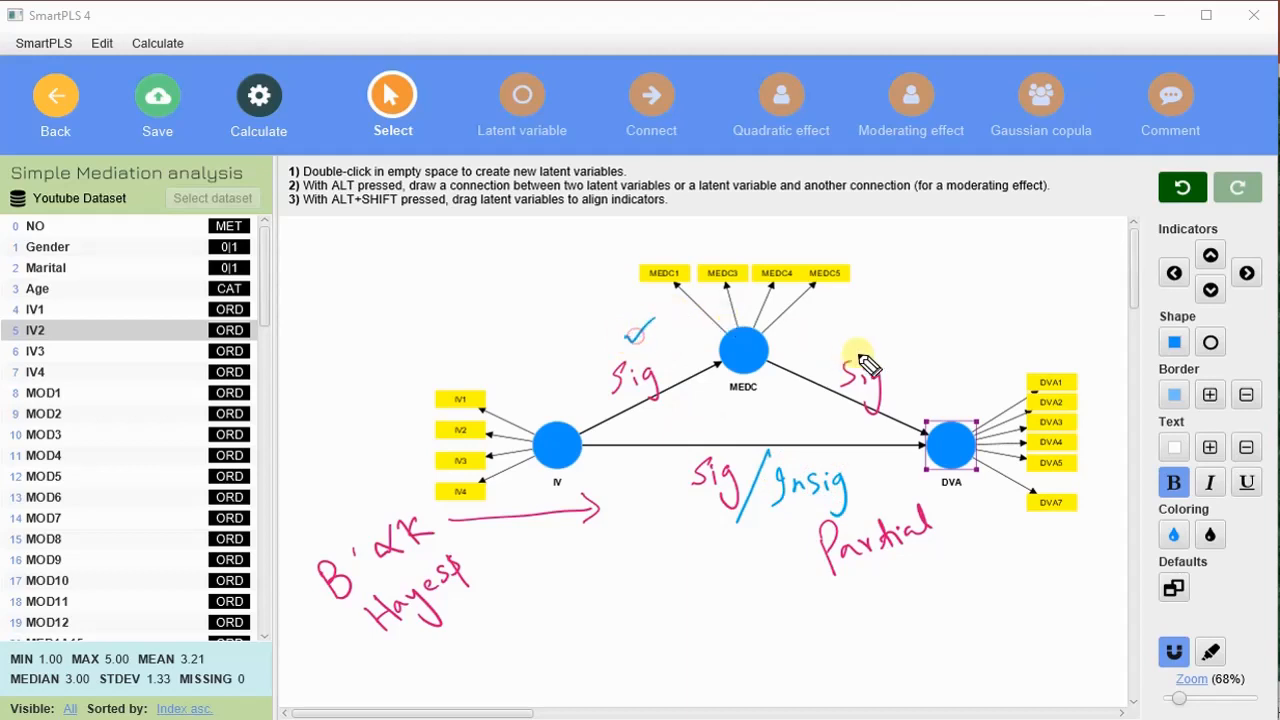
left_click_drag(868, 340, 899, 329)
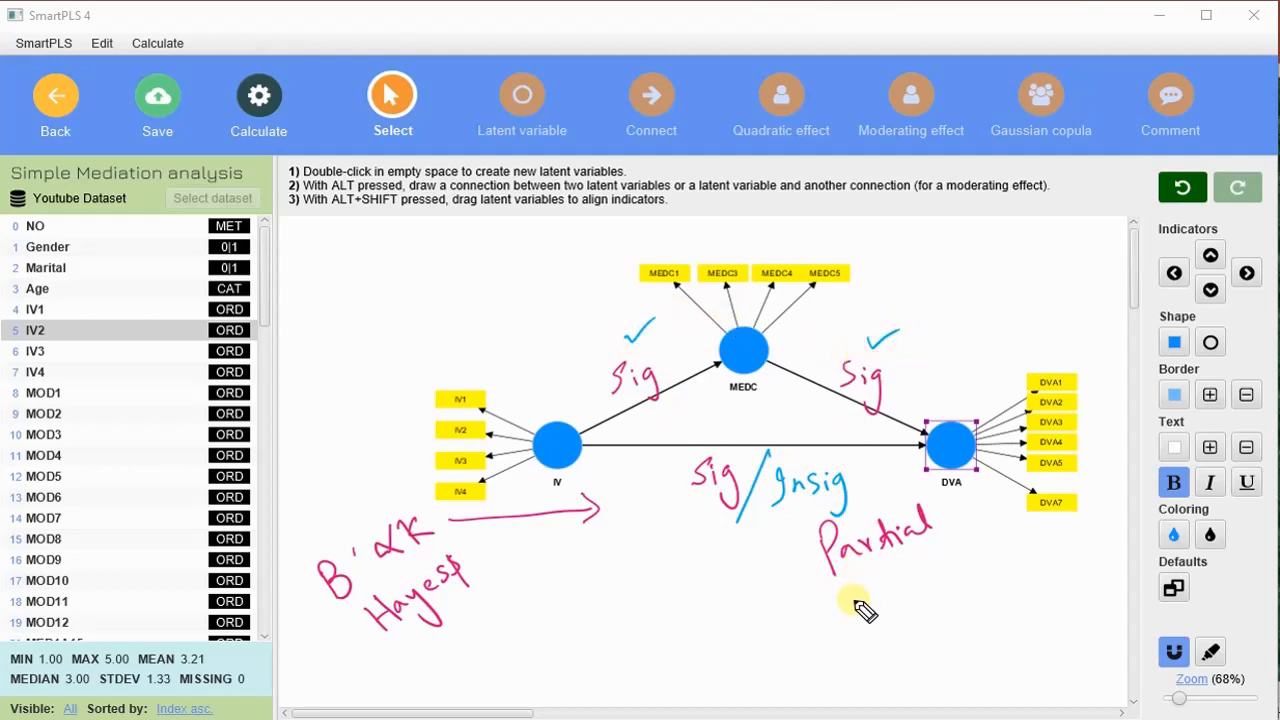
mouse_move(868, 598)
left_mouse_down()
mouse_move(1030, 553)
mouse_move(1095, 517)
left_mouse_up()
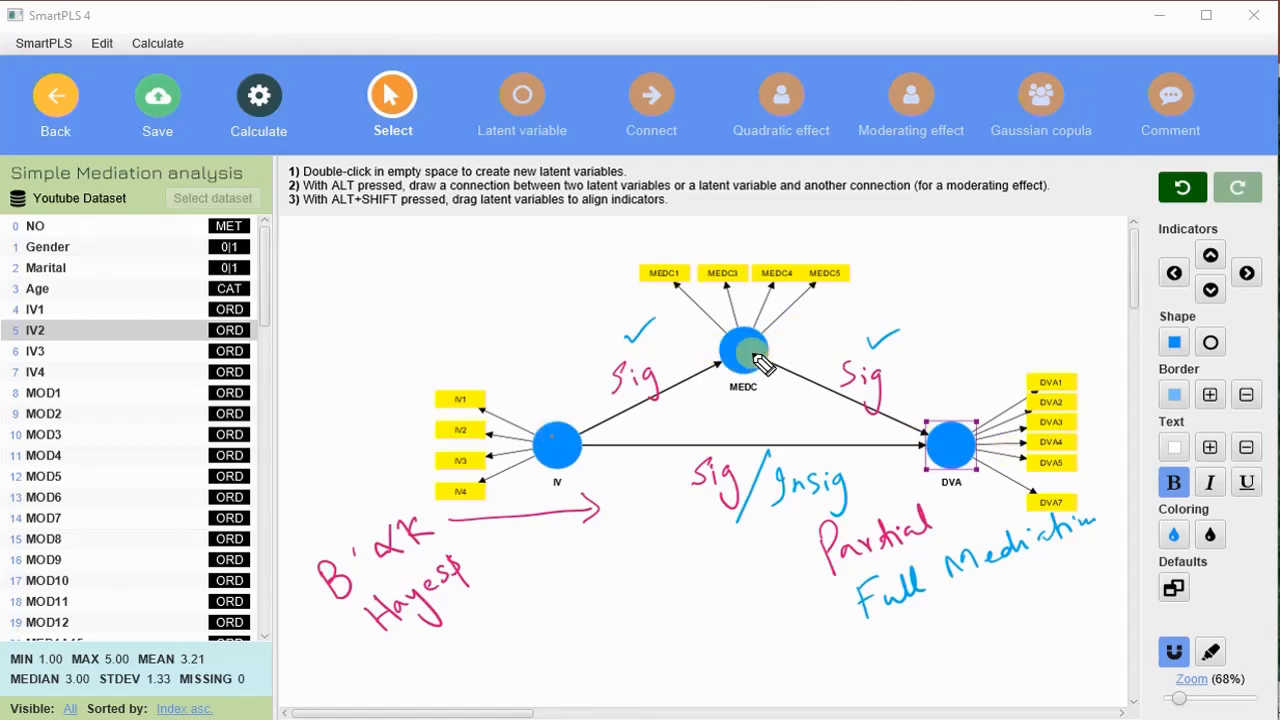
- Write Insig in orange near the IV–MEDC path with the note No mediation, and clear all annotations
mouse_move(548, 345)
left_mouse_down()
mouse_move(531, 354)
mouse_move(607, 320)
mouse_move(586, 362)
left_mouse_up()
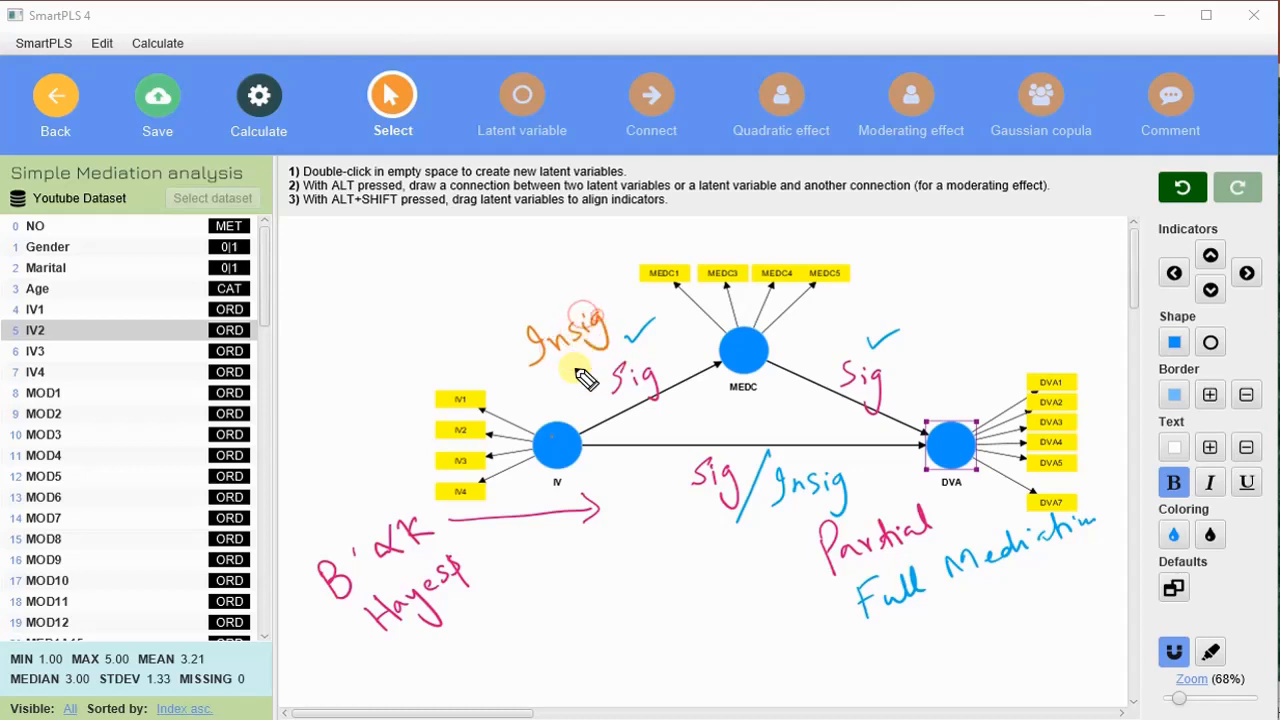
mouse_move(872, 662)
left_mouse_down()
mouse_move(1030, 622)
mouse_move(1100, 586)
left_mouse_up()
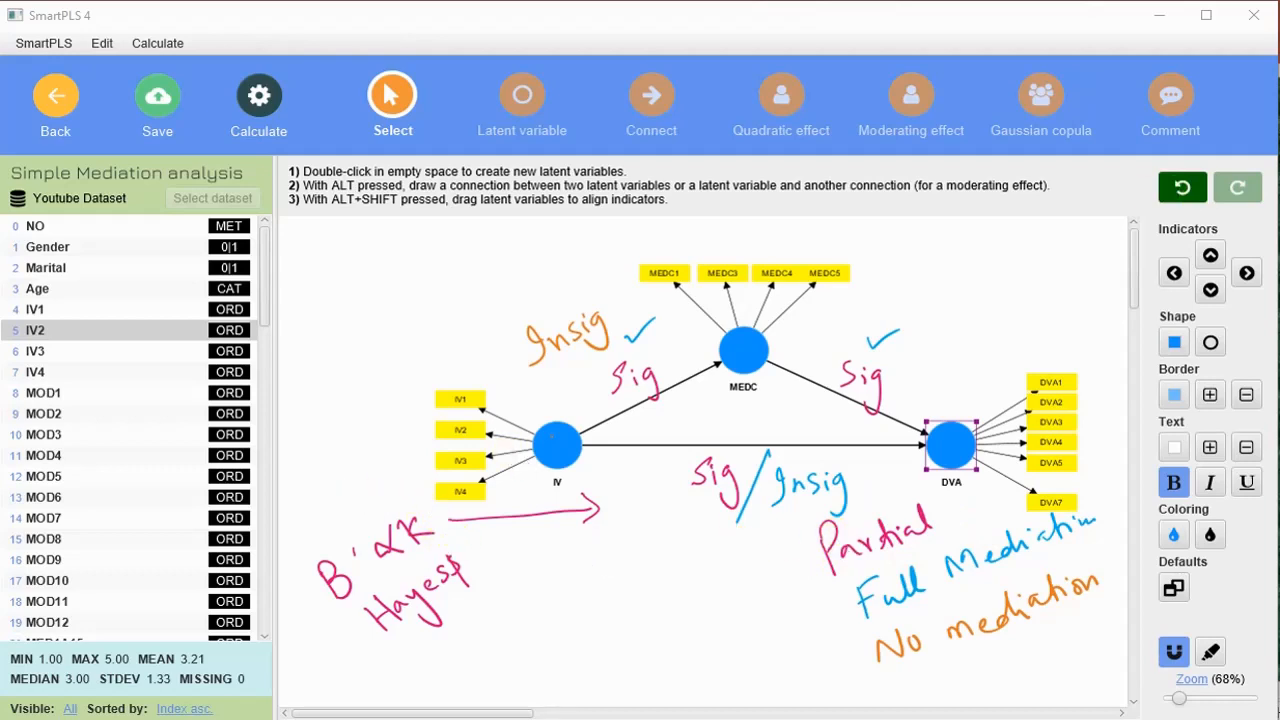
key("Escape")
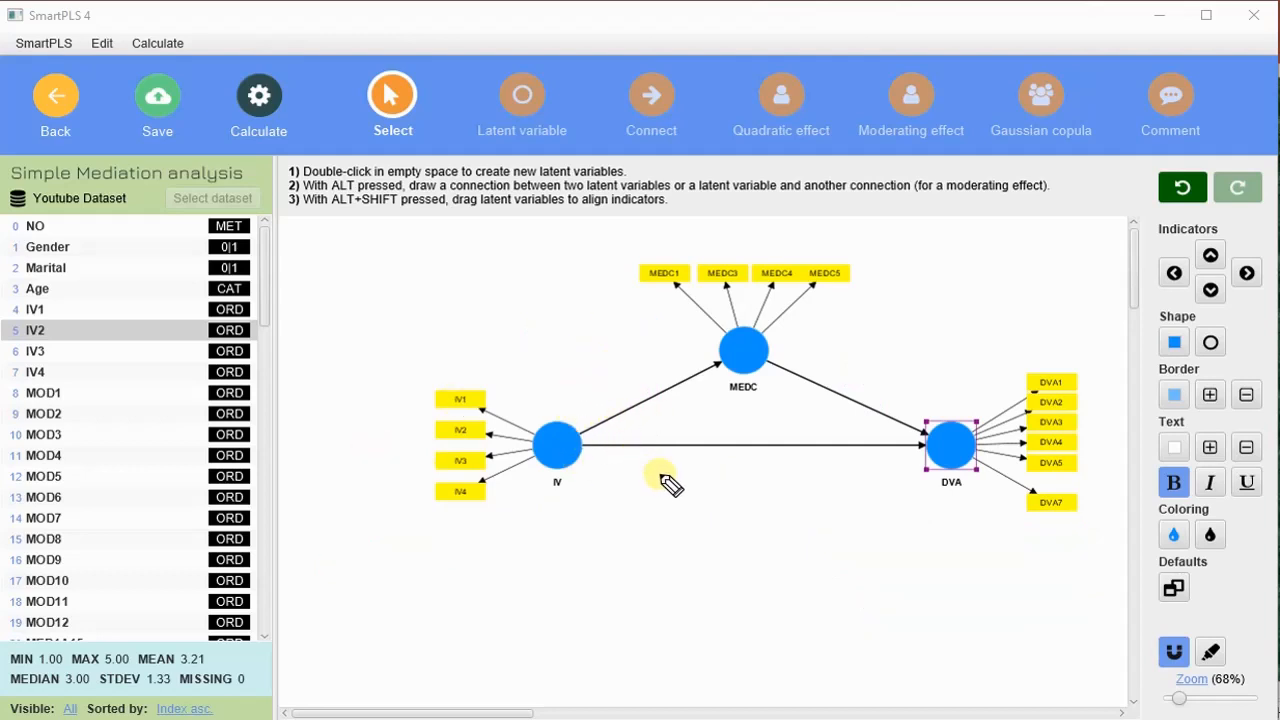
- Handwrite Direct beneath the IV–DVA path, draw a double-headed arc over MEDC, and write Indirect Path Sig = Mediation above the model
left_click_drag(680, 485, 776, 468)
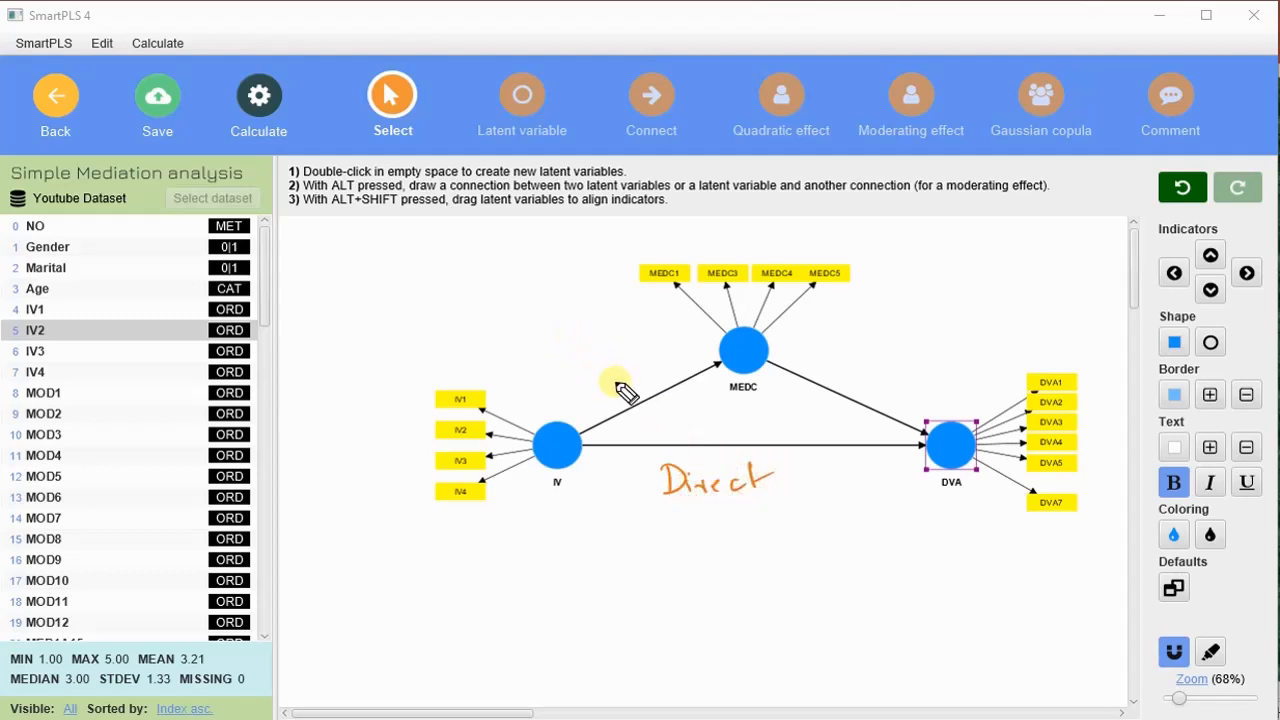
mouse_move(617, 403)
left_mouse_down()
mouse_move(650, 268)
mouse_move(905, 335)
mouse_move(852, 390)
left_mouse_up()
left_click_drag(594, 386, 630, 376)
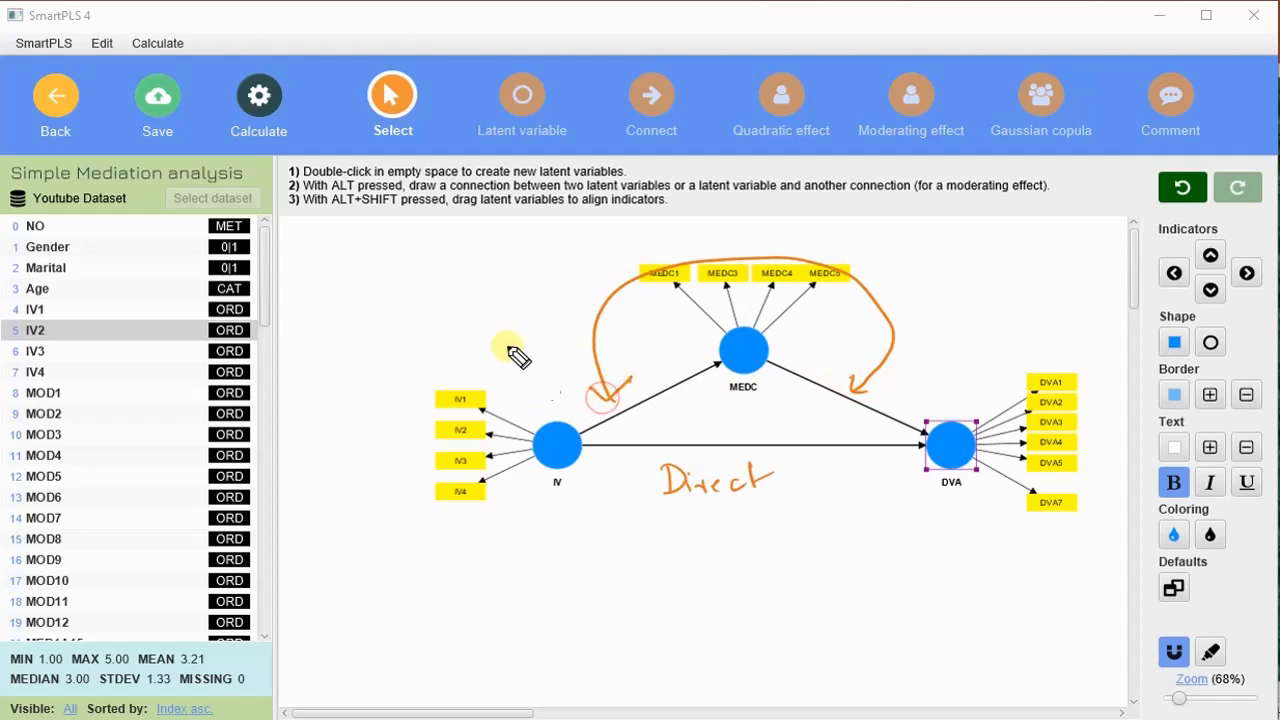
mouse_move(397, 325)
left_mouse_down()
mouse_move(429, 323)
mouse_move(434, 303)
mouse_move(513, 253)
mouse_move(580, 251)
mouse_move(602, 236)
mouse_move(572, 255)
left_mouse_up()
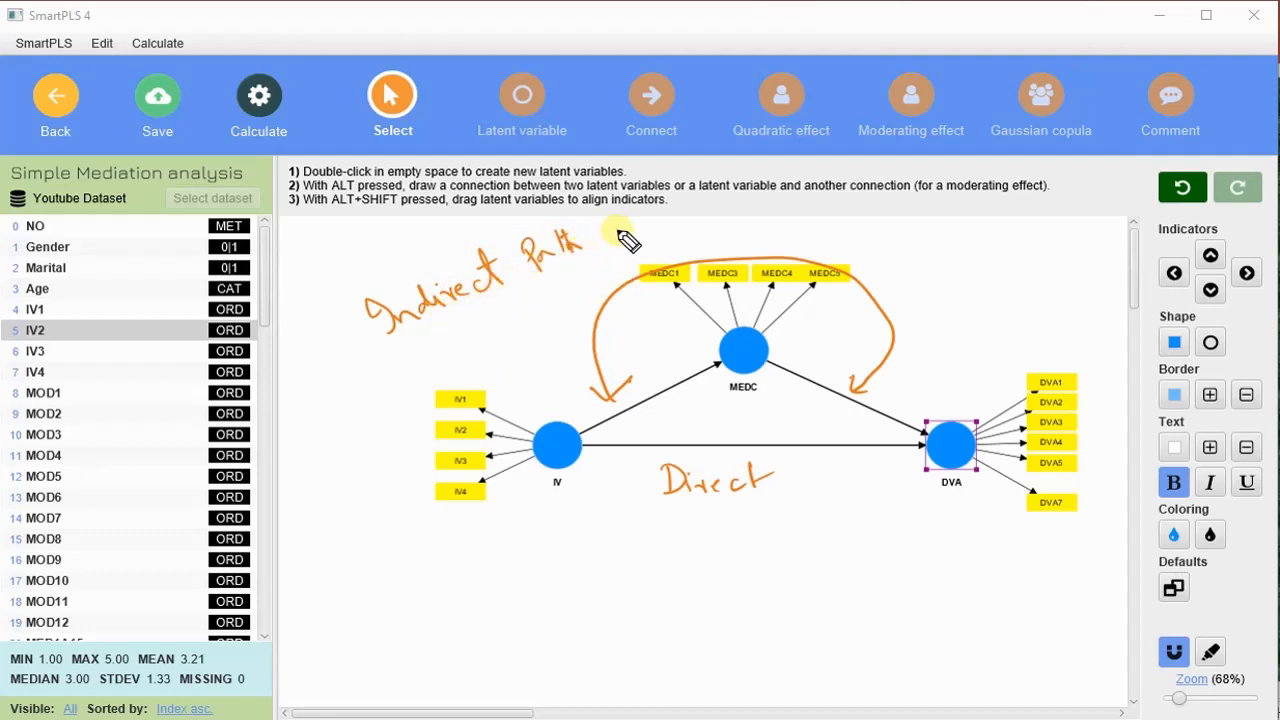
mouse_move(626, 242)
left_mouse_down()
mouse_move(651, 240)
mouse_move(648, 263)
mouse_move(692, 239)
mouse_move(905, 237)
left_mouse_up()
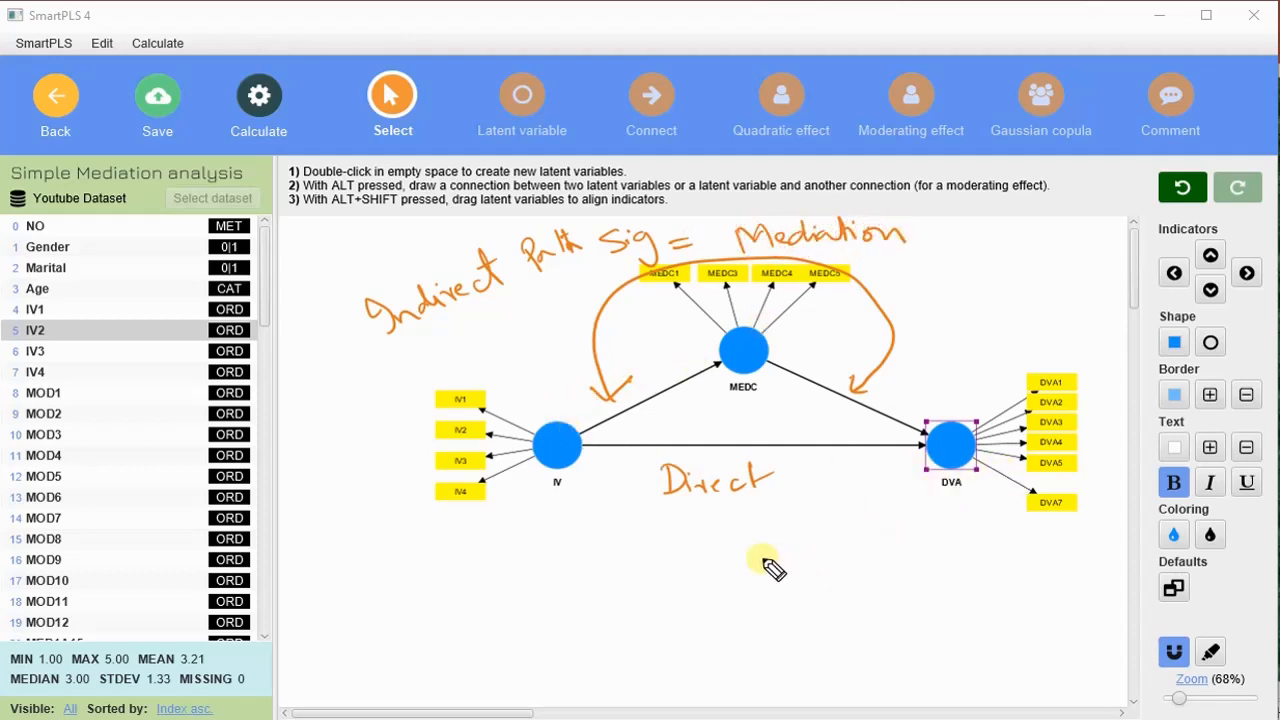
- Add Sig beneath the Direct and Indirect notes, and handwrite Partial beside the IV indicators
mouse_move(770, 545)
left_mouse_down()
mouse_move(786, 528)
mouse_move(795, 558)
left_mouse_up()
mouse_move(464, 304)
left_mouse_down()
mouse_move(446, 328)
mouse_move(476, 325)
mouse_move(494, 346)
left_mouse_up()
left_click(476, 316)
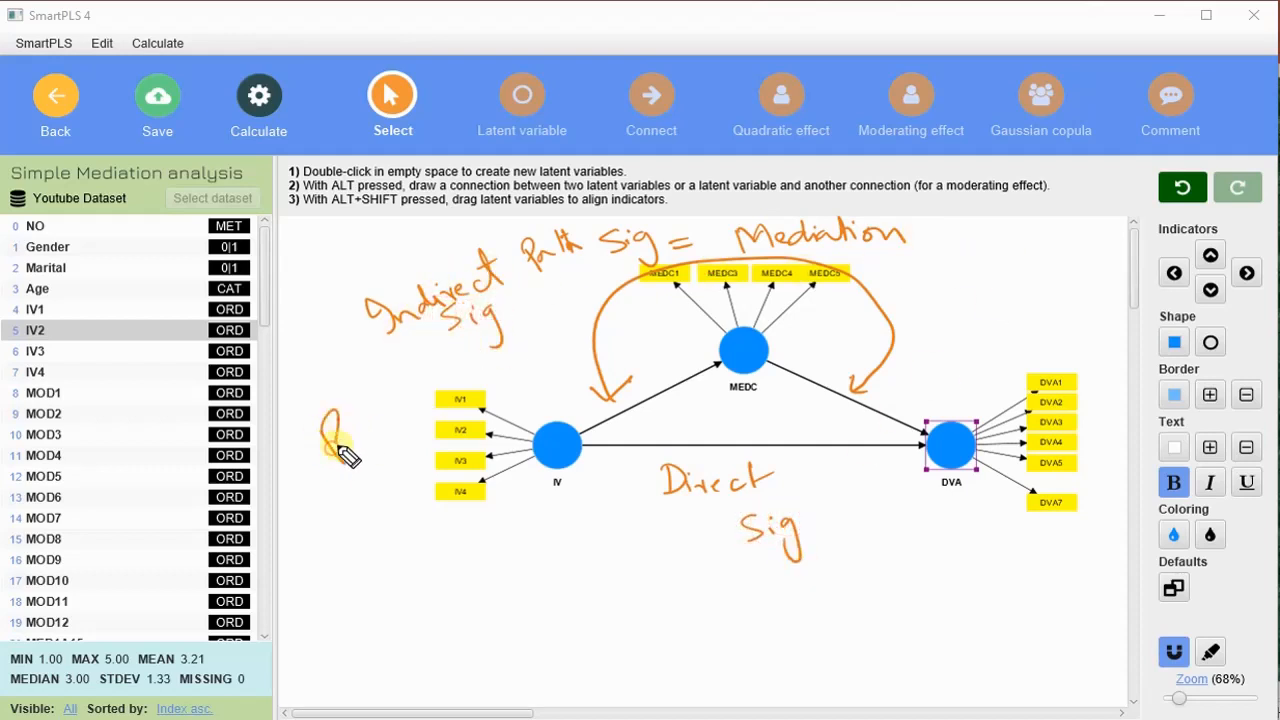
mouse_move(345, 455)
left_mouse_down()
mouse_move(409, 423)
mouse_move(417, 394)
mouse_move(447, 397)
left_mouse_up()
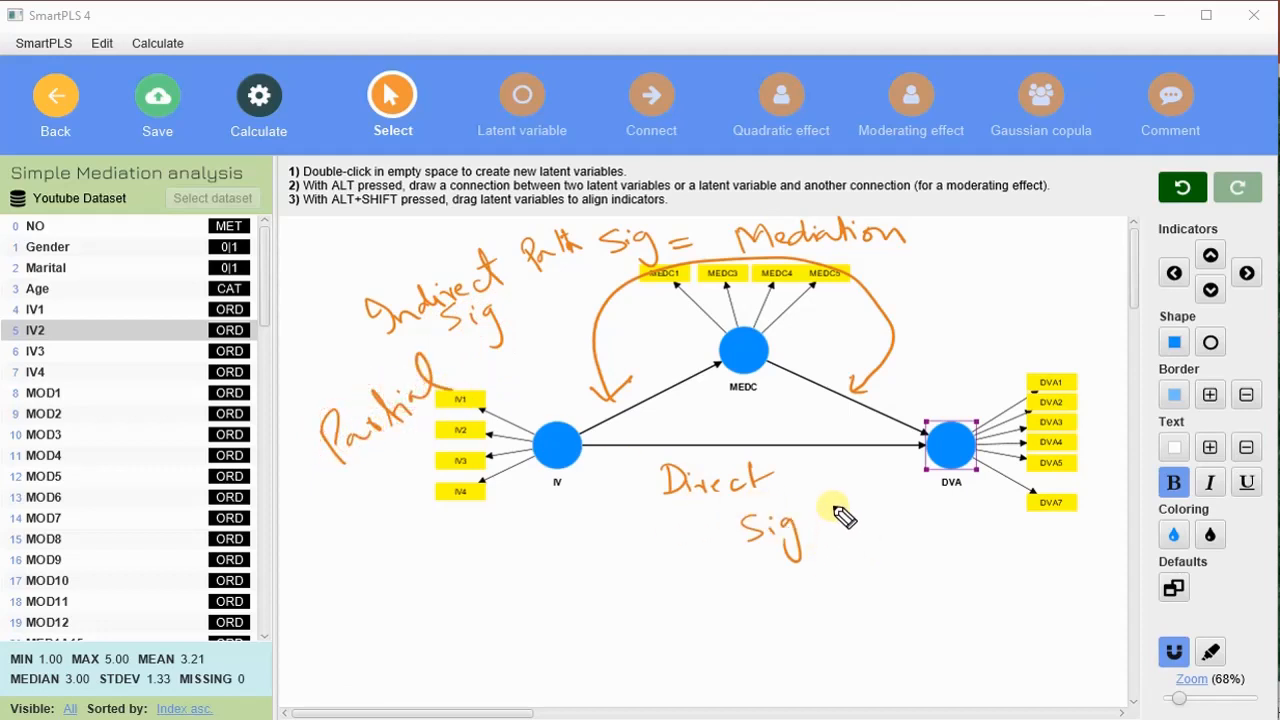
- Add / Insig to the direct path note, write Full Med and a double-underlined Hayes, and clear the ink
left_click_drag(832, 508, 815, 594)
mouse_move(862, 546)
left_mouse_down()
mouse_move(859, 573)
mouse_move(918, 566)
left_mouse_up()
left_click_drag(950, 545, 938, 592)
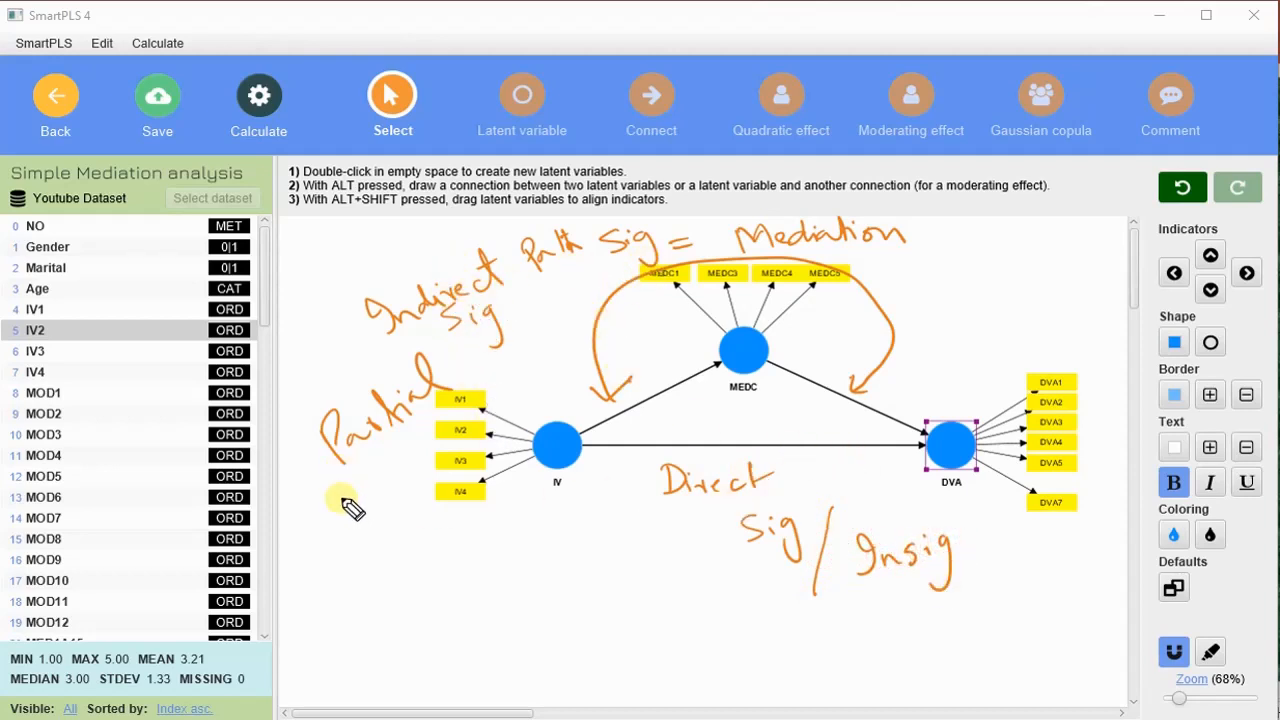
mouse_move(350, 505)
left_mouse_down()
mouse_move(363, 509)
mouse_move(425, 447)
mouse_move(497, 432)
mouse_move(489, 408)
left_mouse_up()
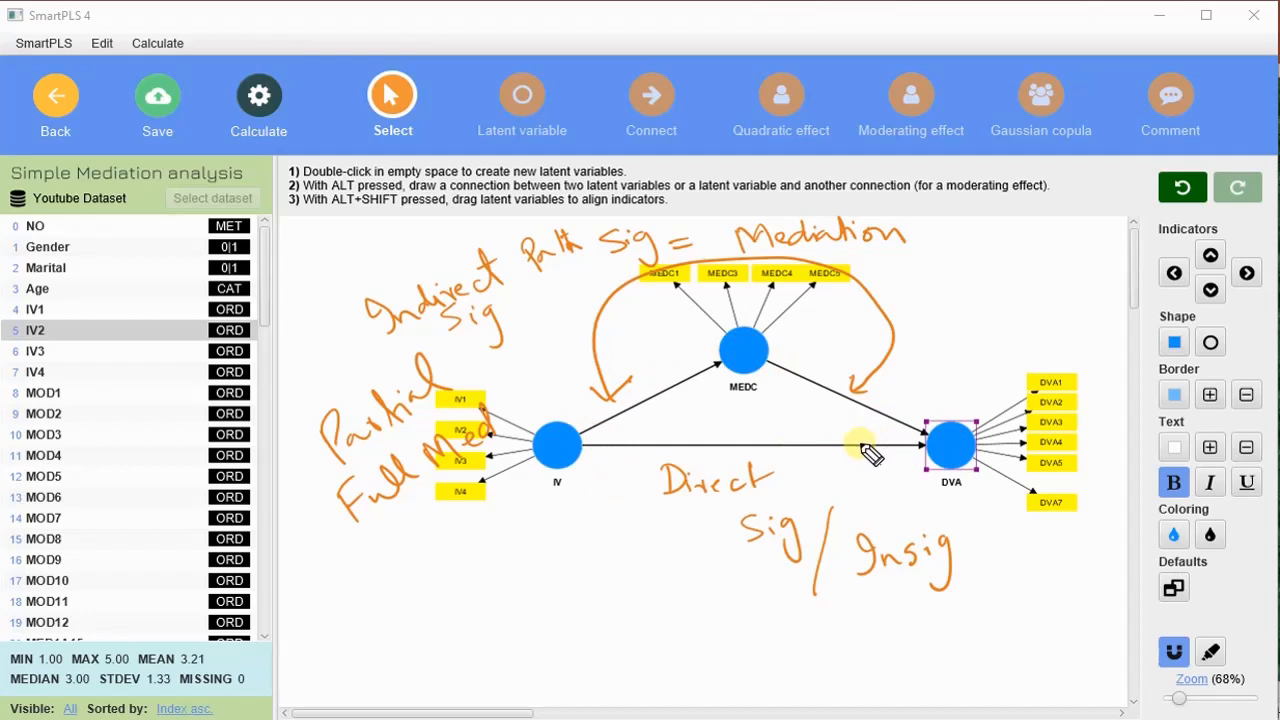
left_click_drag(437, 600, 515, 590)
left_click_drag(430, 648, 537, 586)
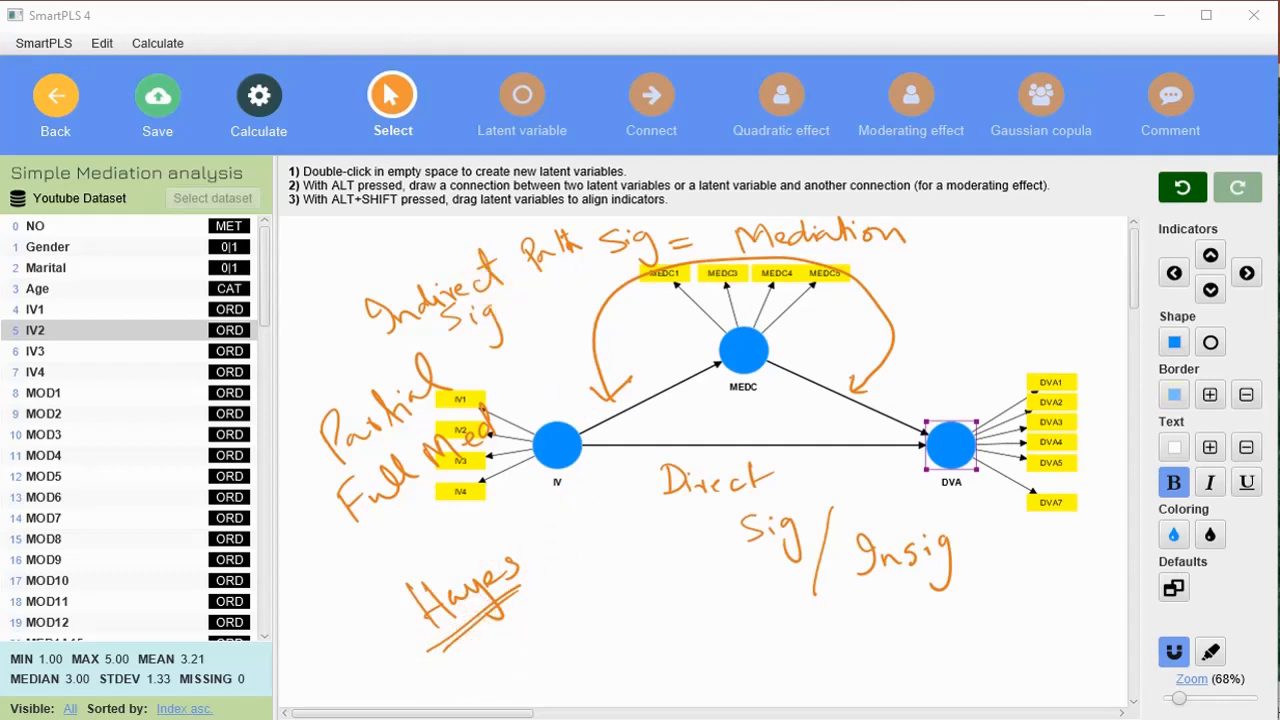
key("Escape")
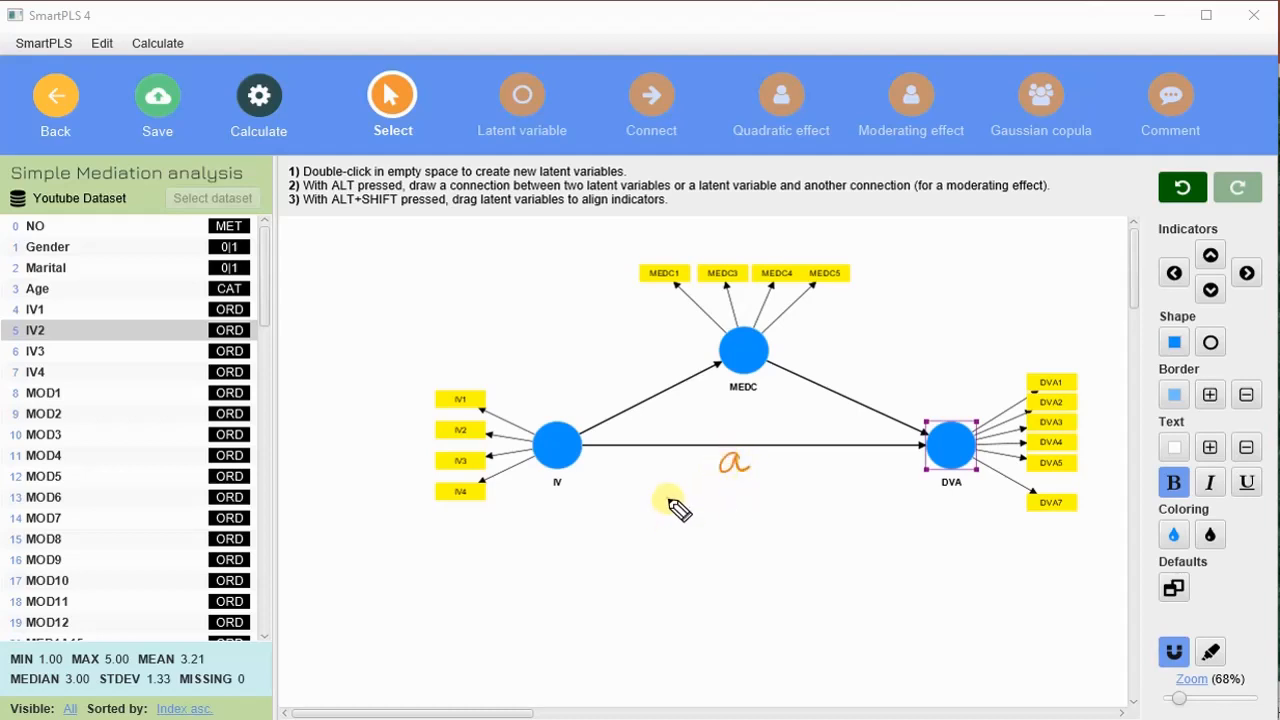
- Label the direct path a with the note Beta = coeff, the IV–MEDC path b, and the MEDC–DVA path c
mouse_move(675, 518)
left_mouse_down()
mouse_move(826, 509)
mouse_move(846, 491)
mouse_move(866, 503)
mouse_move(858, 533)
left_mouse_up()
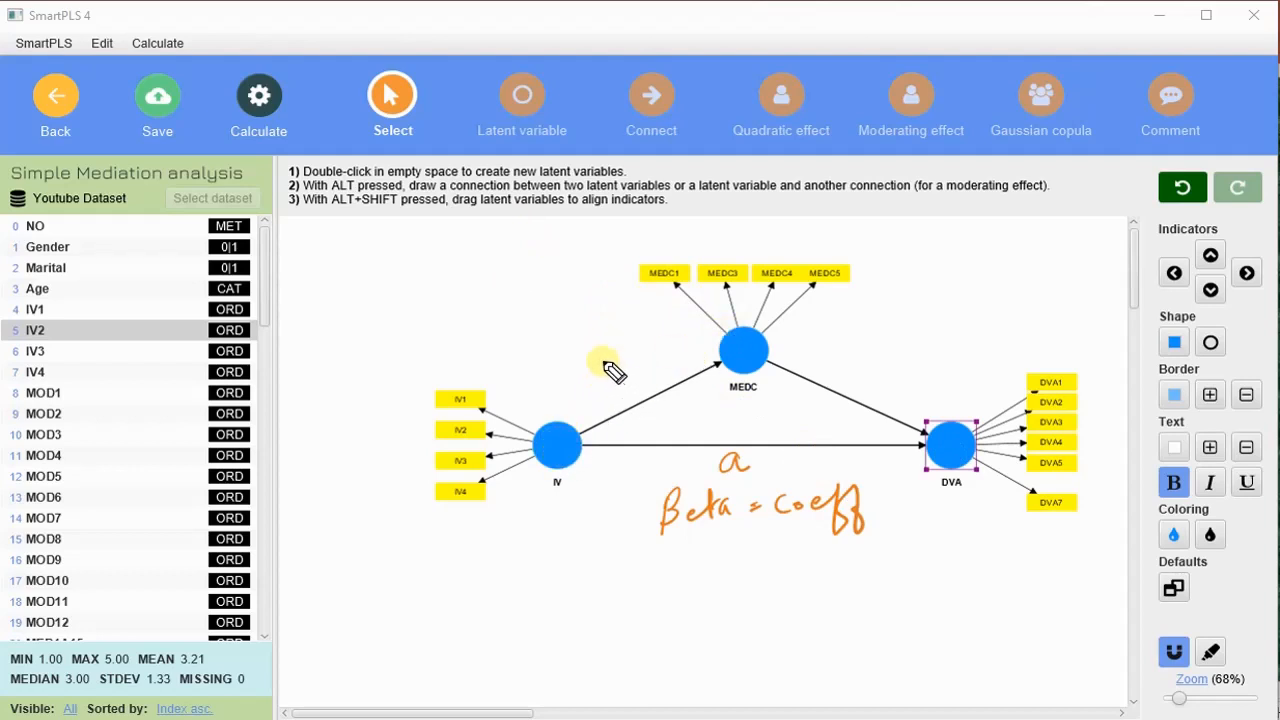
left_click_drag(625, 368, 624, 374)
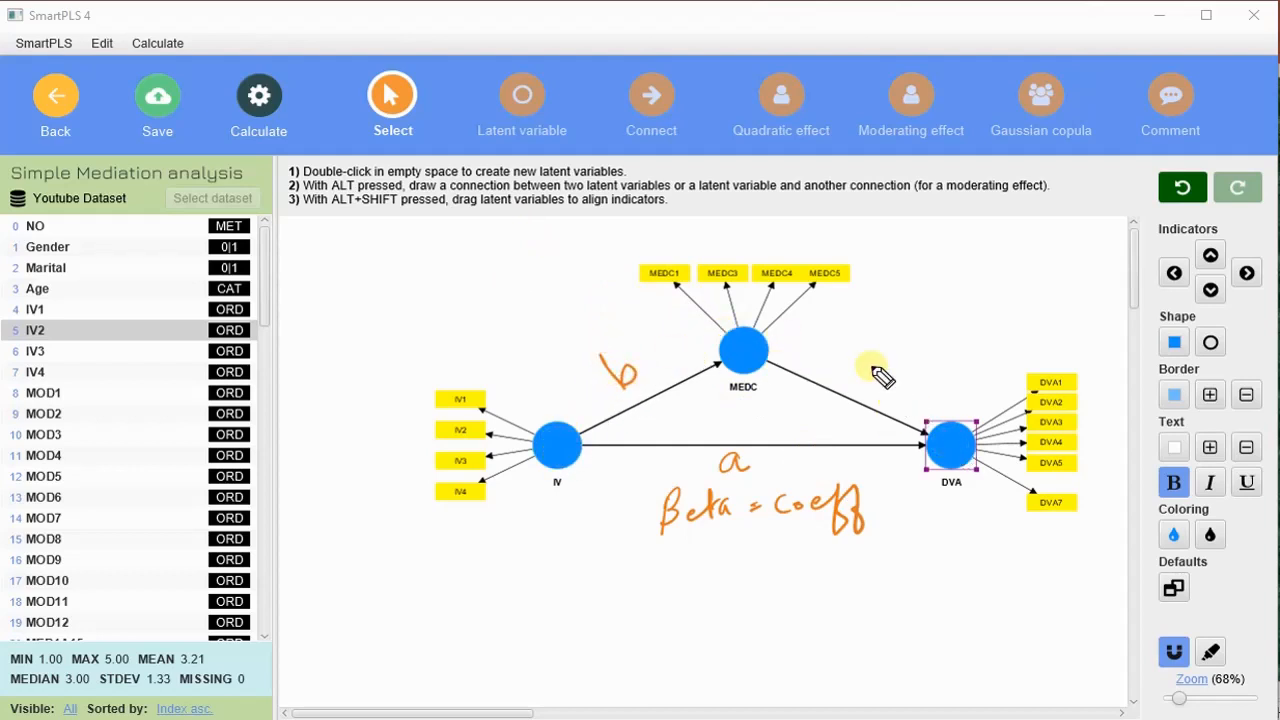
left_click_drag(868, 346, 888, 358)
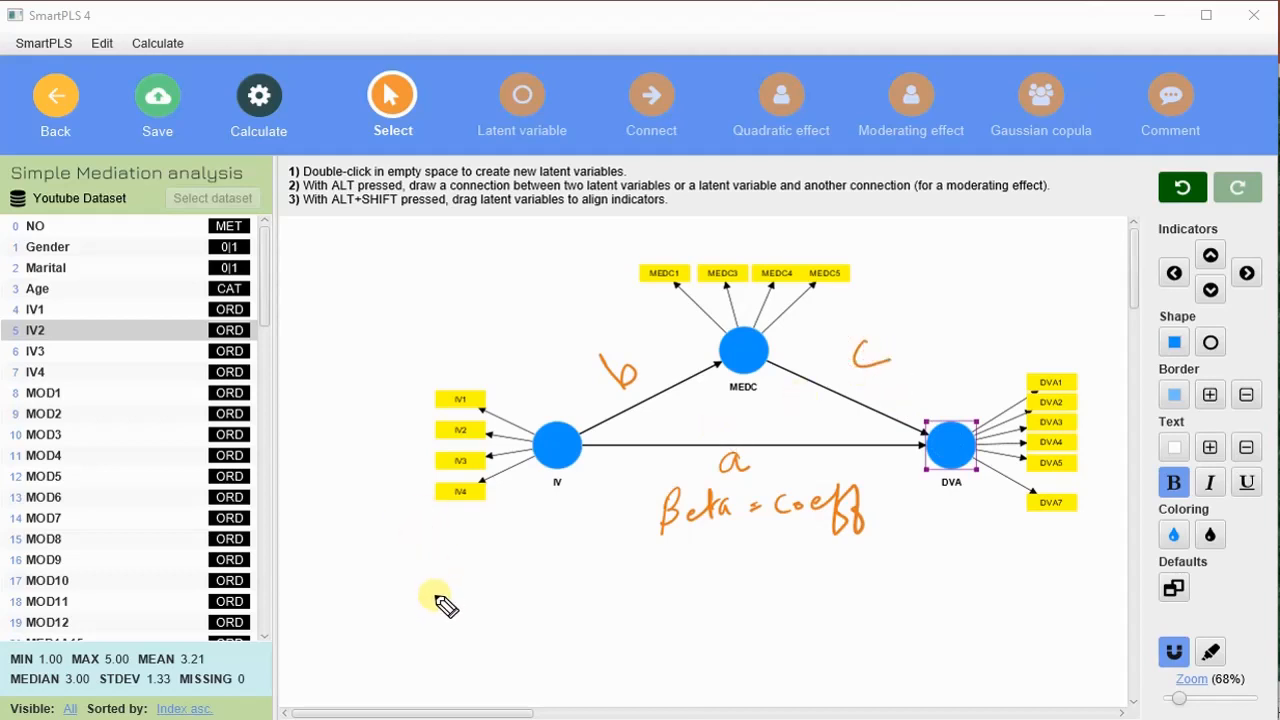
- Handwrite the formula Indirect = b x c = Beta 1 x Beta 2 beneath the model, with the note Significan beside it
mouse_move(445, 605)
left_mouse_down()
mouse_move(429, 608)
mouse_move(529, 603)
mouse_move(563, 583)
mouse_move(620, 606)
mouse_move(760, 570)
left_mouse_up()
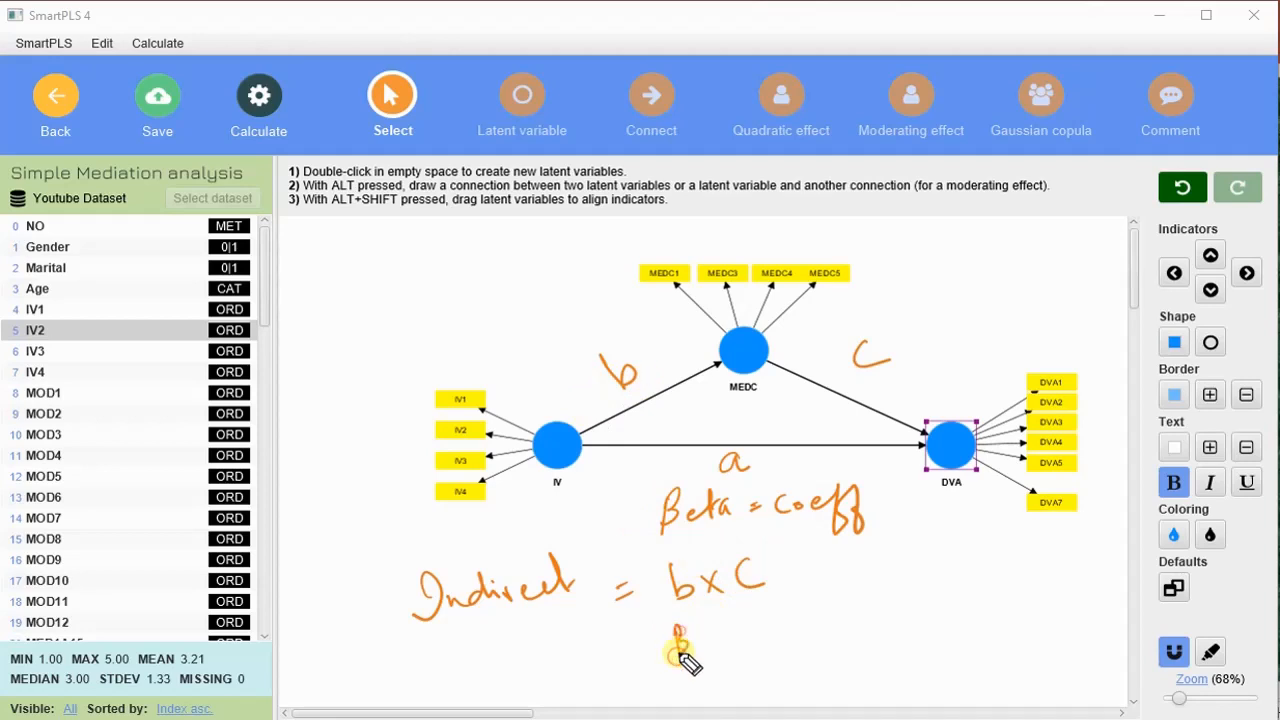
mouse_move(680, 652)
left_mouse_down()
mouse_move(723, 632)
mouse_move(755, 642)
mouse_move(823, 607)
mouse_move(921, 597)
left_mouse_up()
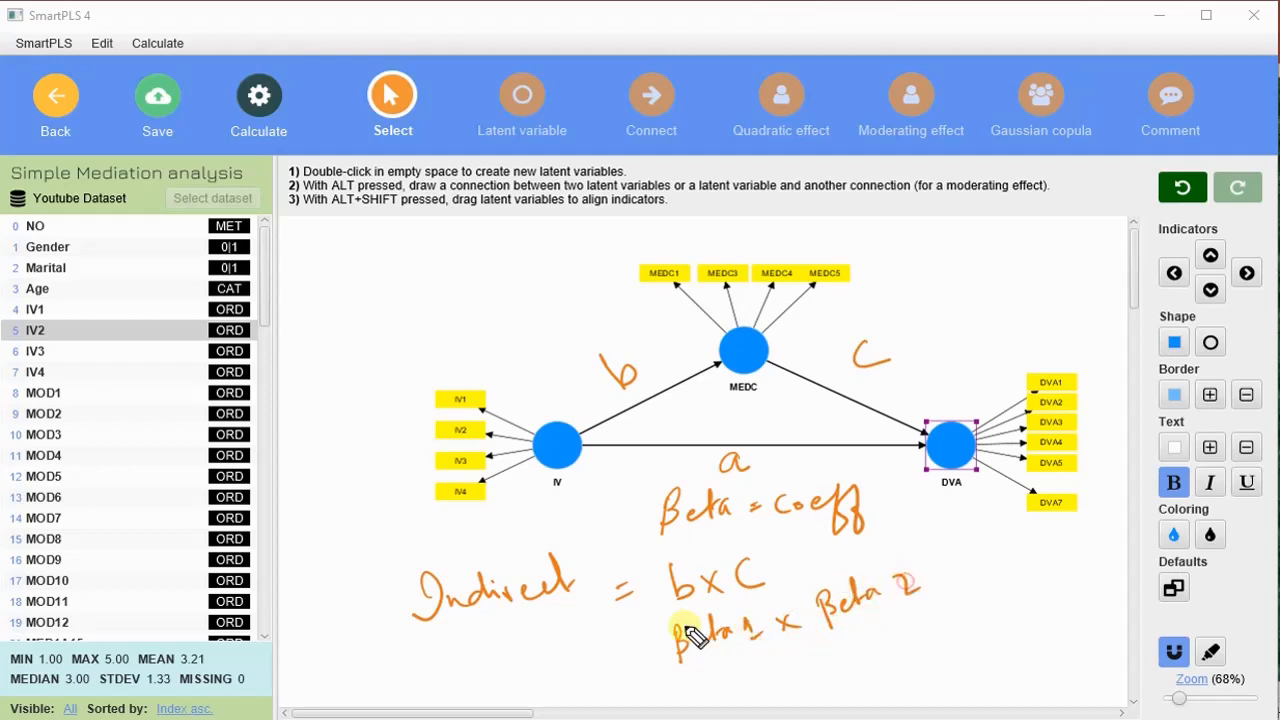
left_click_drag(622, 648, 650, 645)
left_click_drag(624, 658, 650, 655)
mouse_move(820, 660)
left_mouse_down()
mouse_move(855, 683)
mouse_move(912, 652)
left_mouse_up()
mouse_move(920, 652)
left_mouse_down()
mouse_move(951, 669)
mouse_move(965, 628)
mouse_move(1036, 600)
left_mouse_up()
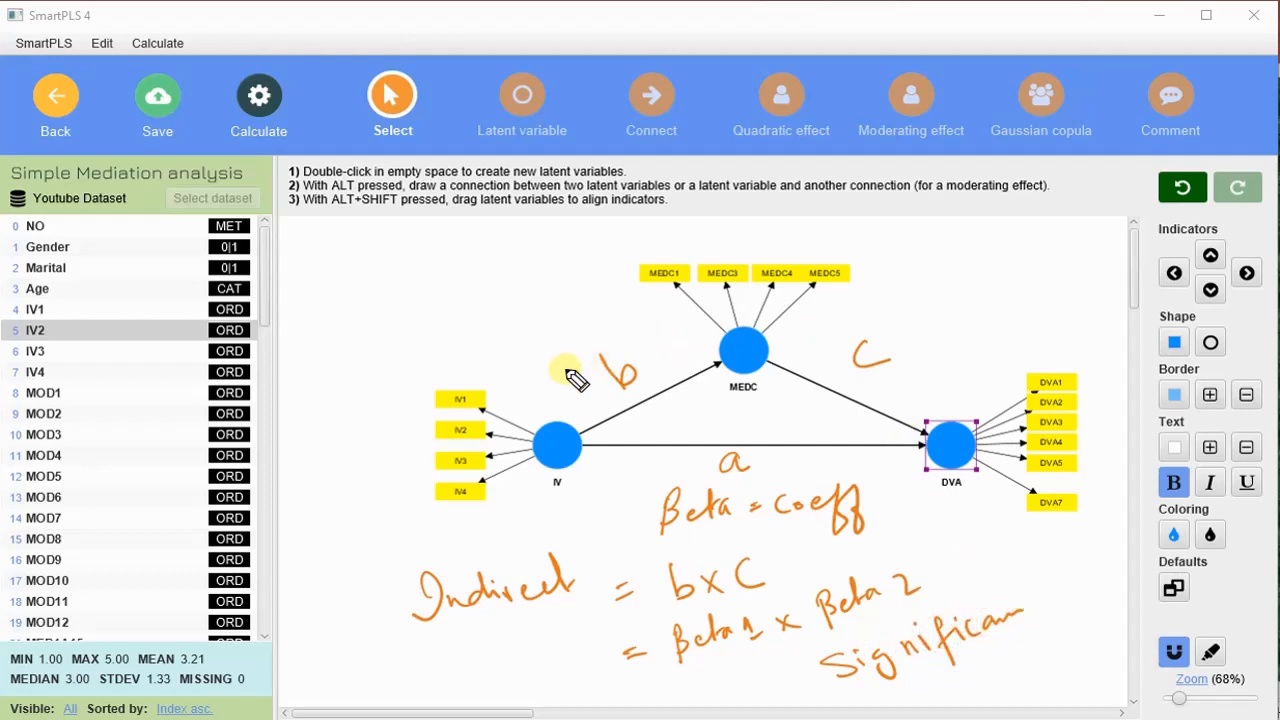
- Handwrite Indirect Path Sig = Mediation above the model, and clear all annotations
mouse_move(305, 350)
left_mouse_down()
mouse_move(352, 358)
mouse_move(420, 324)
mouse_move(428, 334)
mouse_move(460, 291)
mouse_move(572, 272)
left_mouse_up()
mouse_move(498, 333)
left_mouse_down()
mouse_move(506, 358)
mouse_move(524, 336)
mouse_move(555, 345)
mouse_move(640, 328)
mouse_move(570, 325)
mouse_move(600, 307)
mouse_move(697, 298)
mouse_move(780, 250)
left_mouse_up()
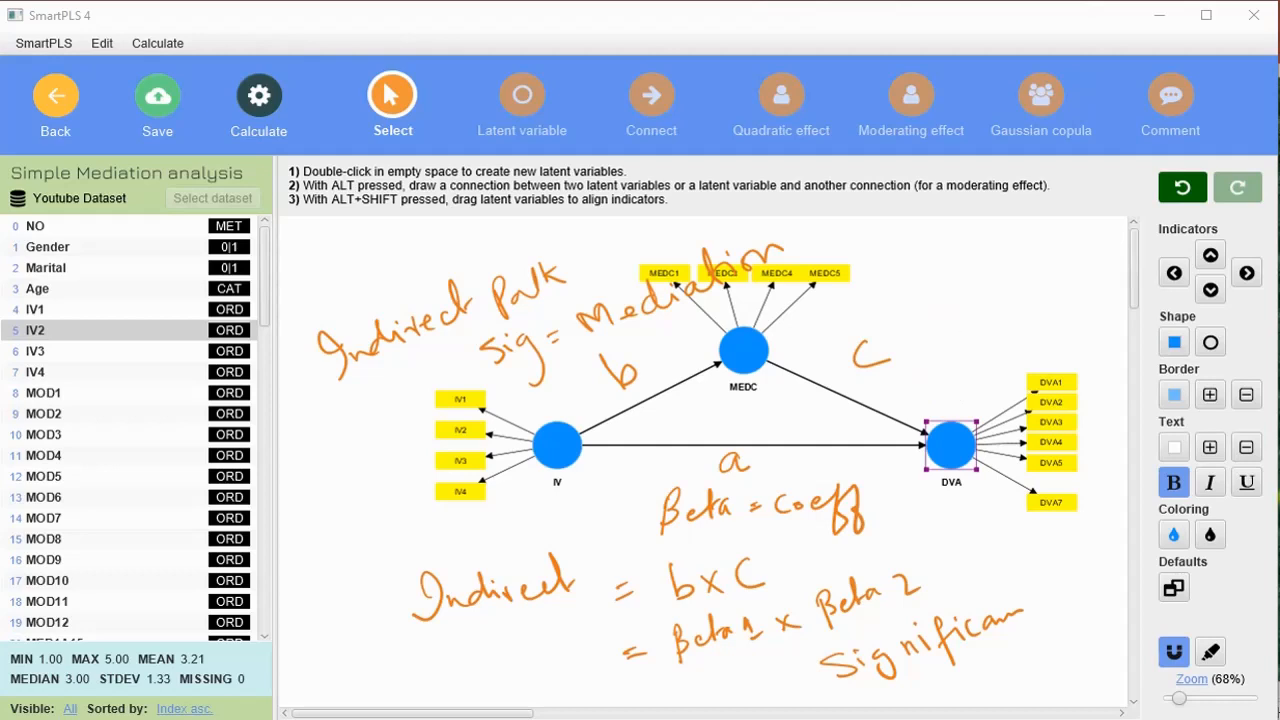
key("Delete")
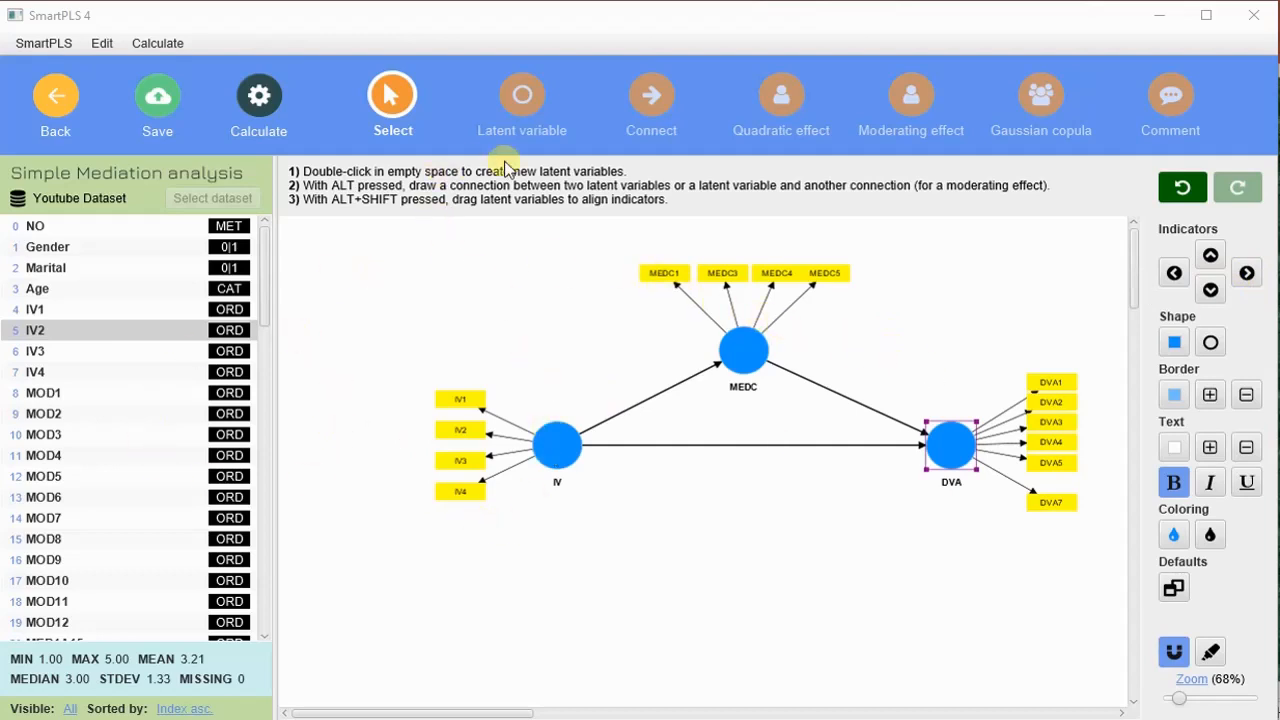
- Move the DVA7 indicator up level with IV4, and shift the DVA construct slightly closer to IV
left_click_drag(1050, 501, 1050, 490)
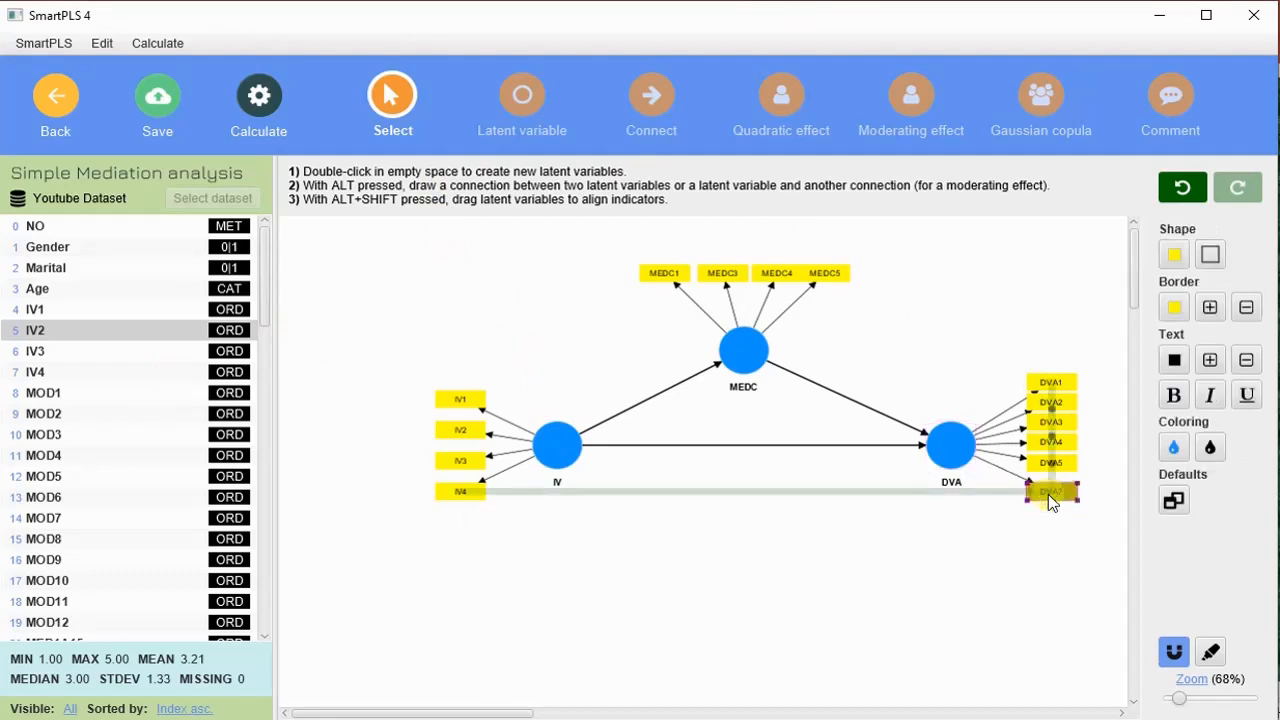
left_click_drag(953, 460, 945, 458)
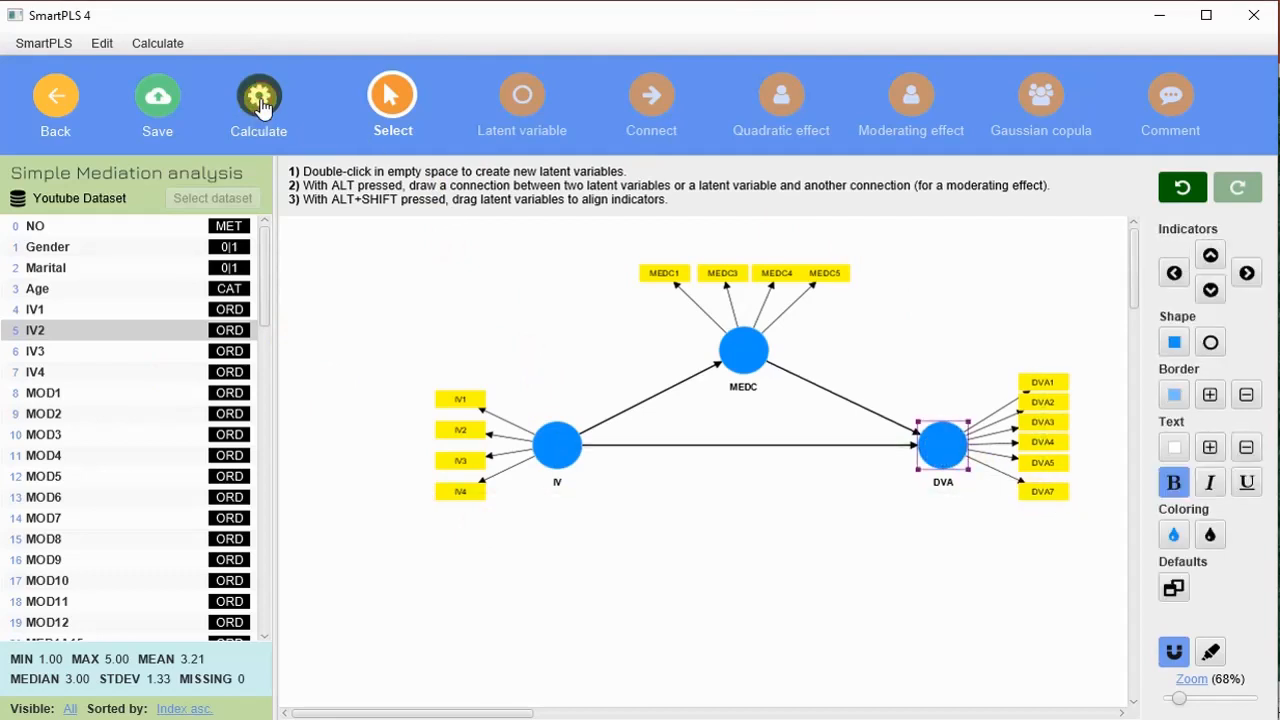
- Set up Consistent PLS-SEM bootstrapping with the Path weighting scheme and Standardized results
left_click(262, 107)
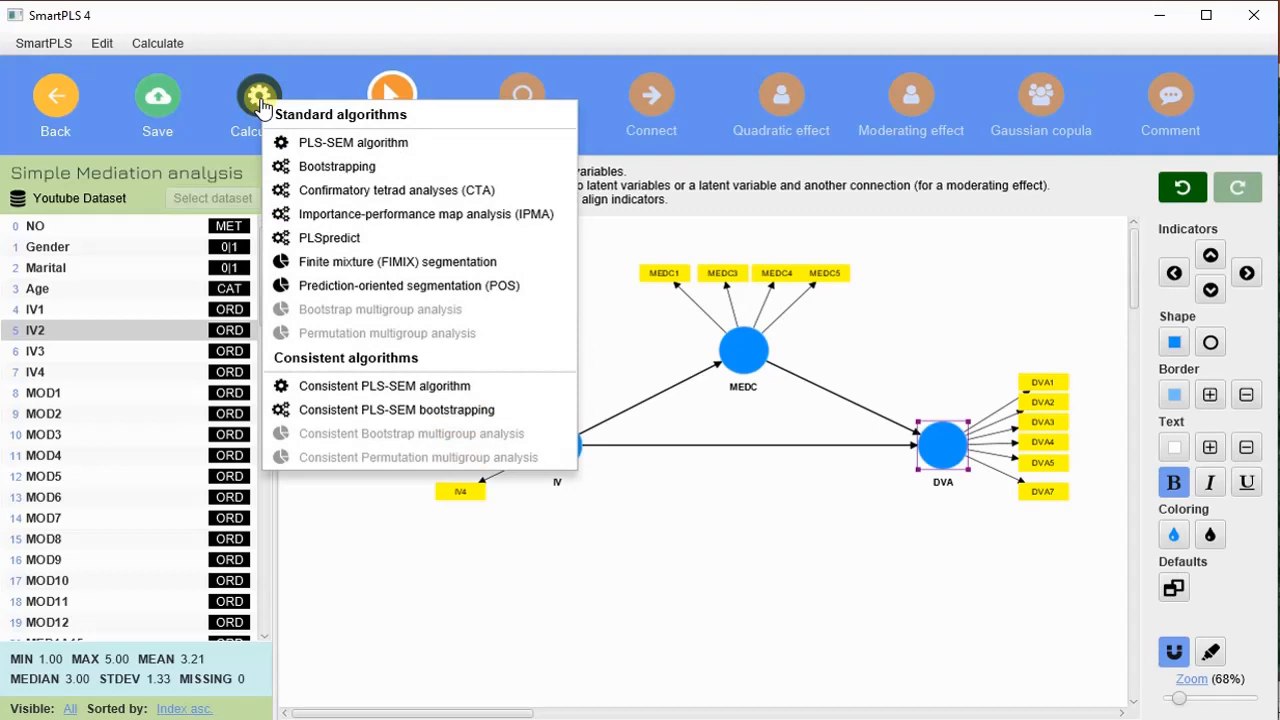
left_click(439, 410)
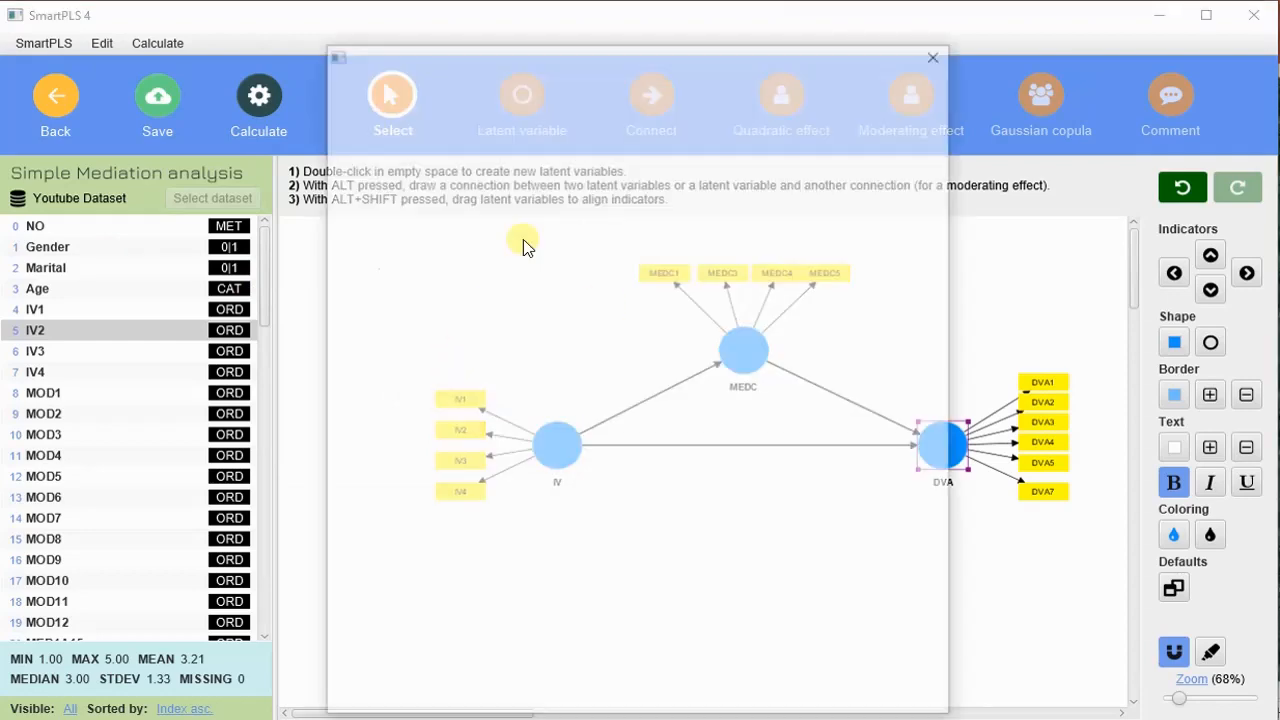
left_click_drag(658, 51, 683, 27)
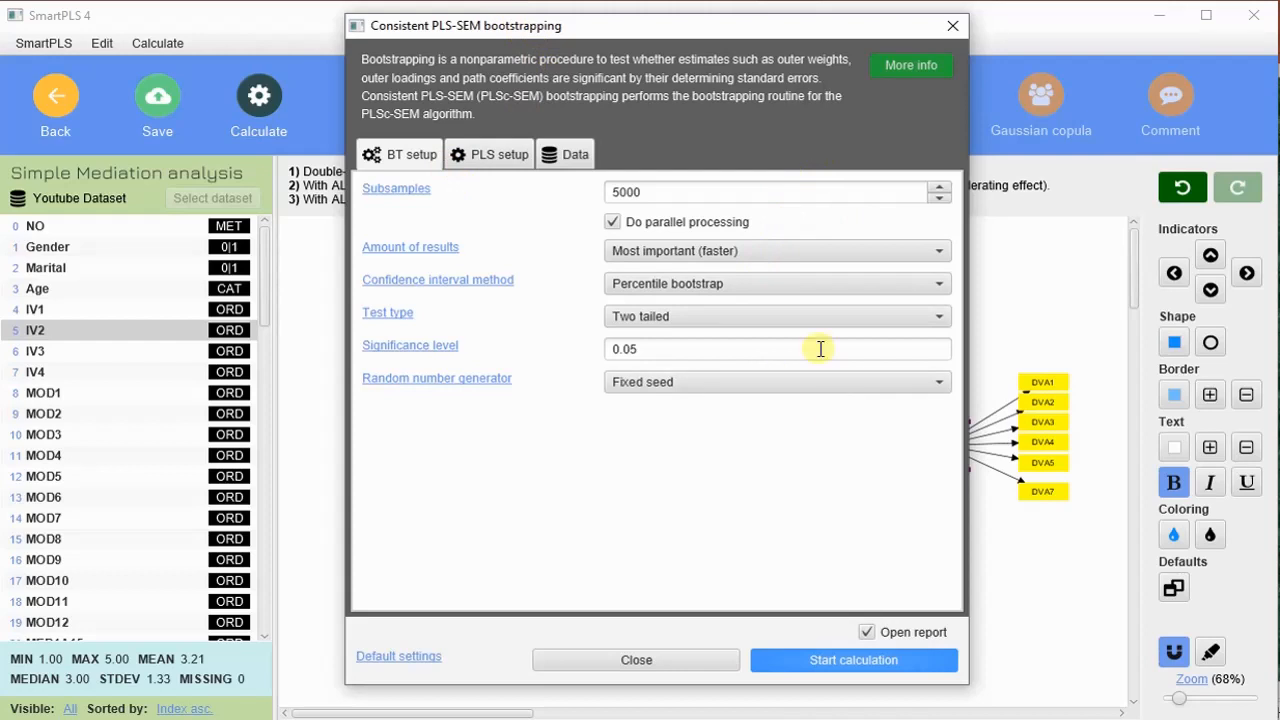
left_click(489, 160)
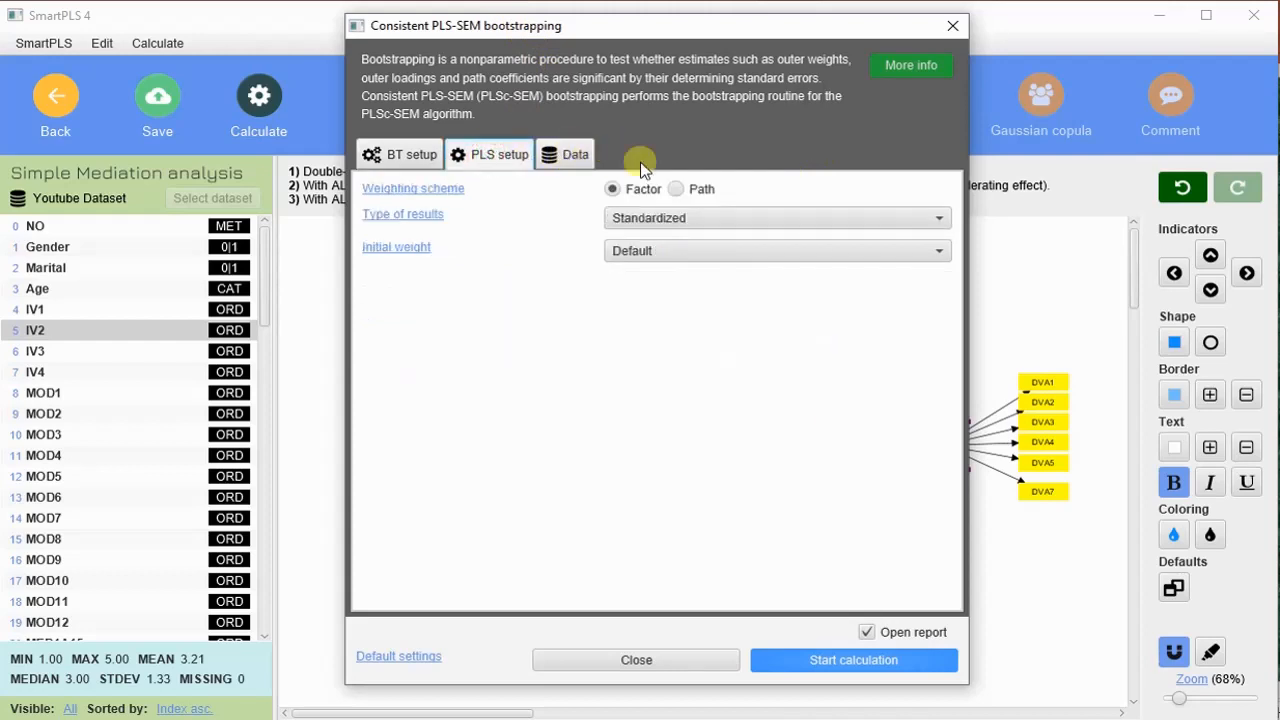
left_click(677, 190)
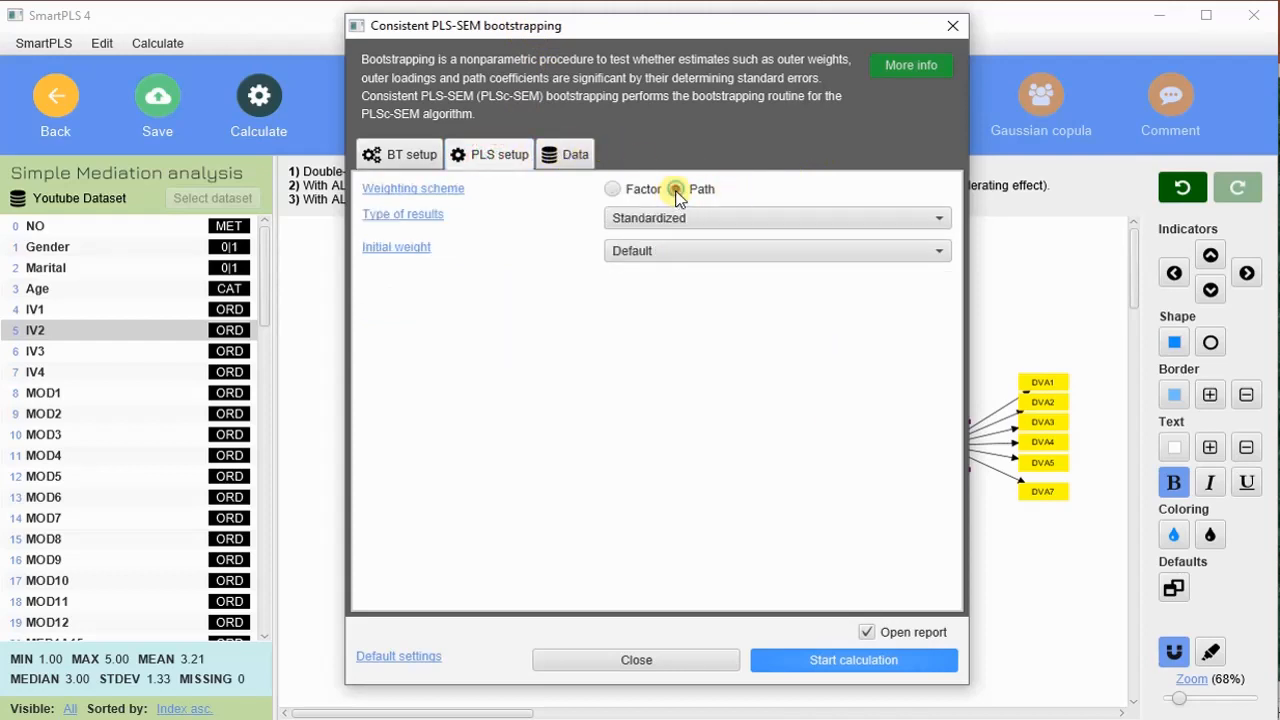
left_click(722, 222)
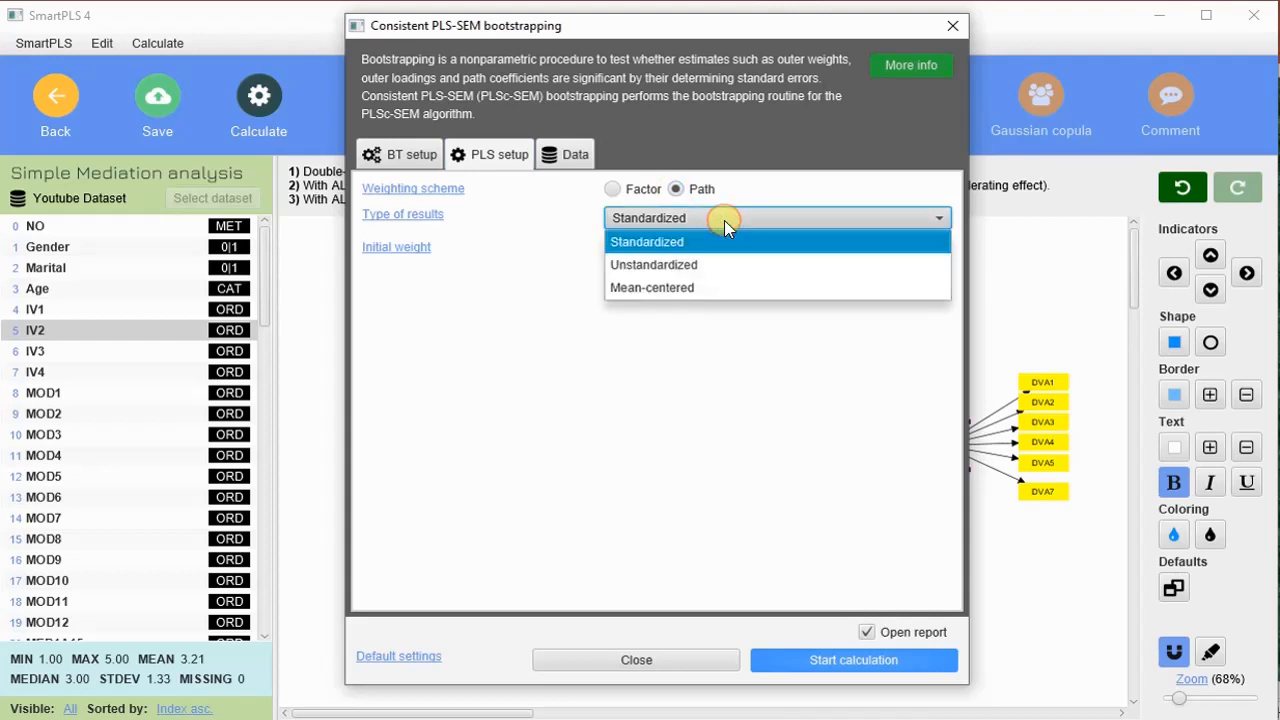
left_click(724, 220)
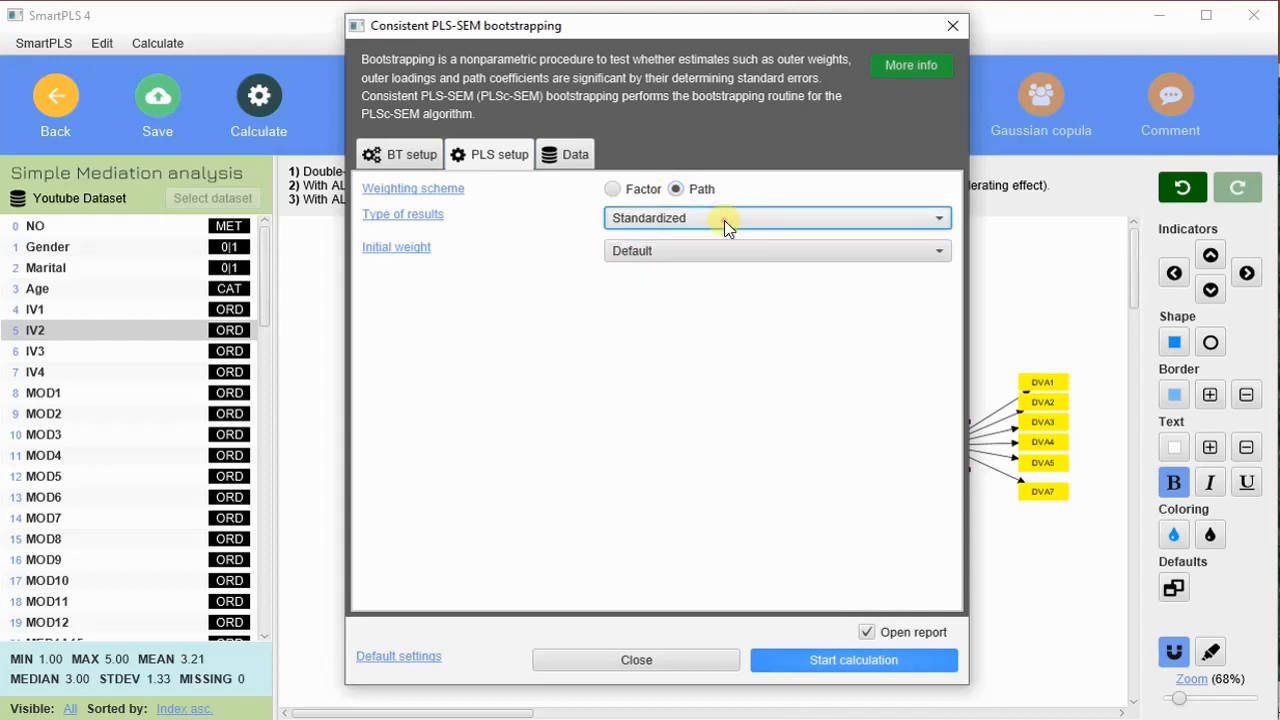
- Check the weighting vector choices, leave it at None, and start the bootstrapping calculation
left_click(586, 156)
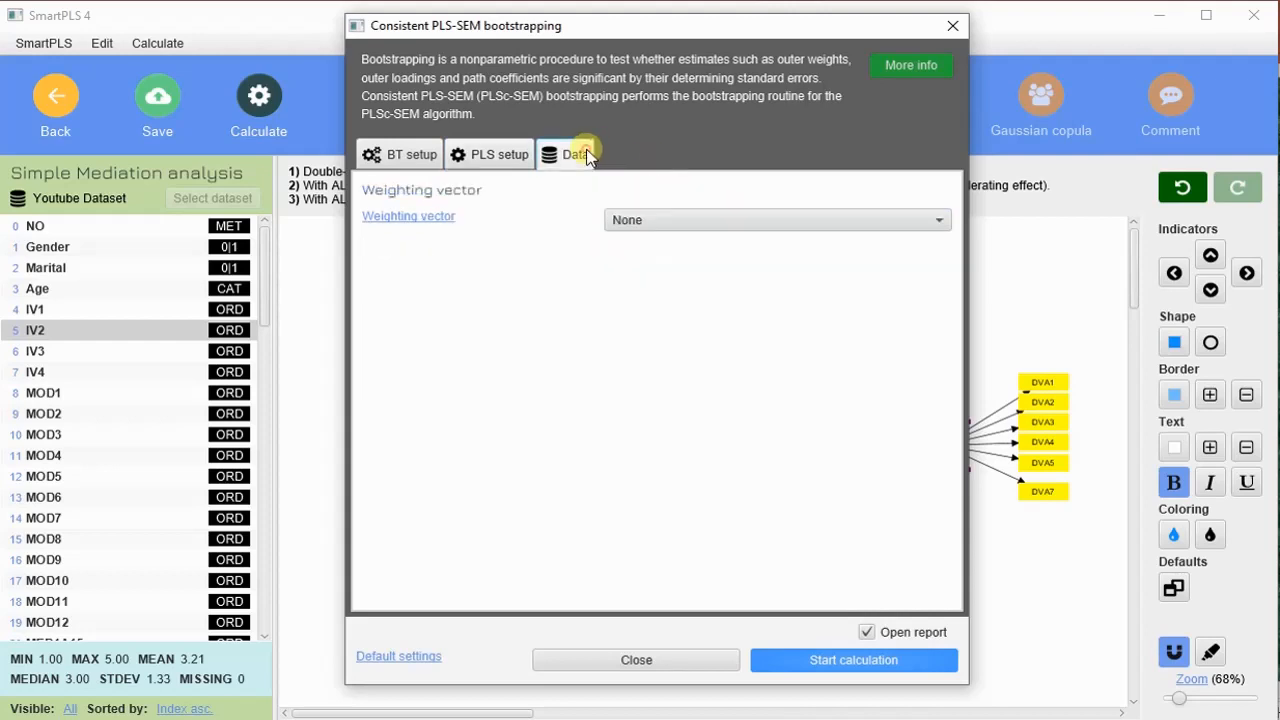
left_click(795, 226)
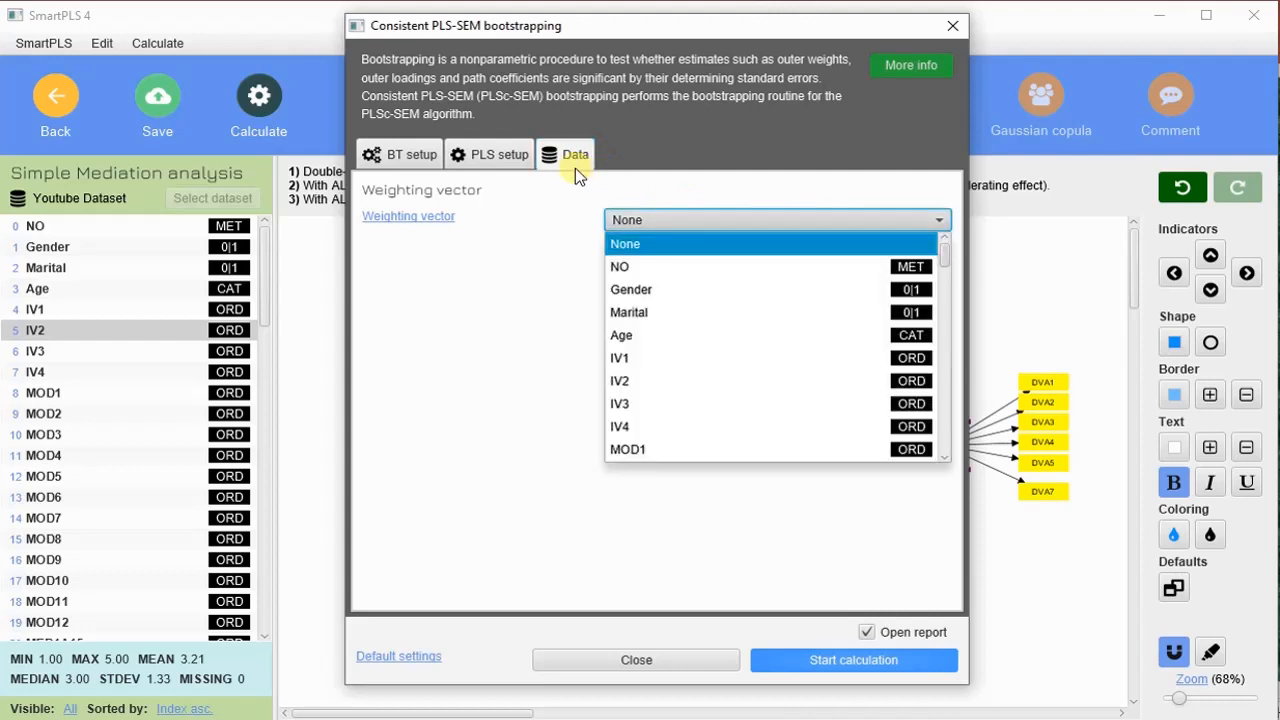
left_click(755, 178)
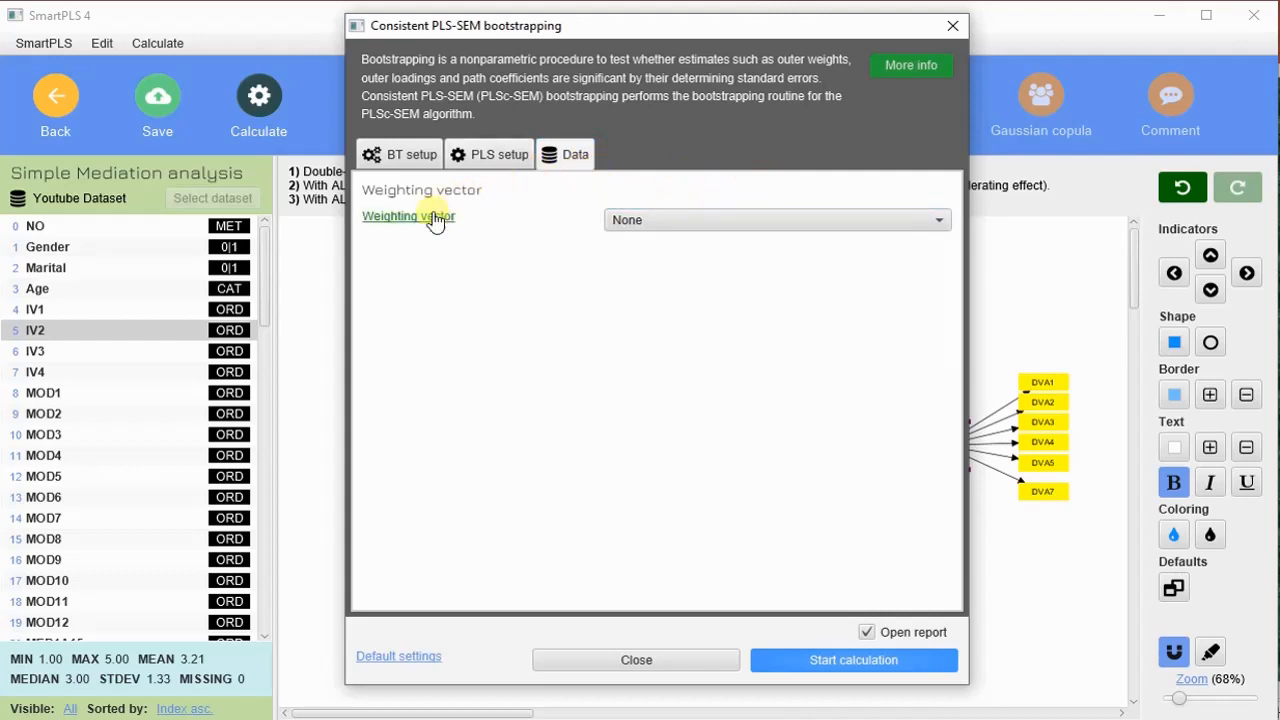
left_click(512, 160)
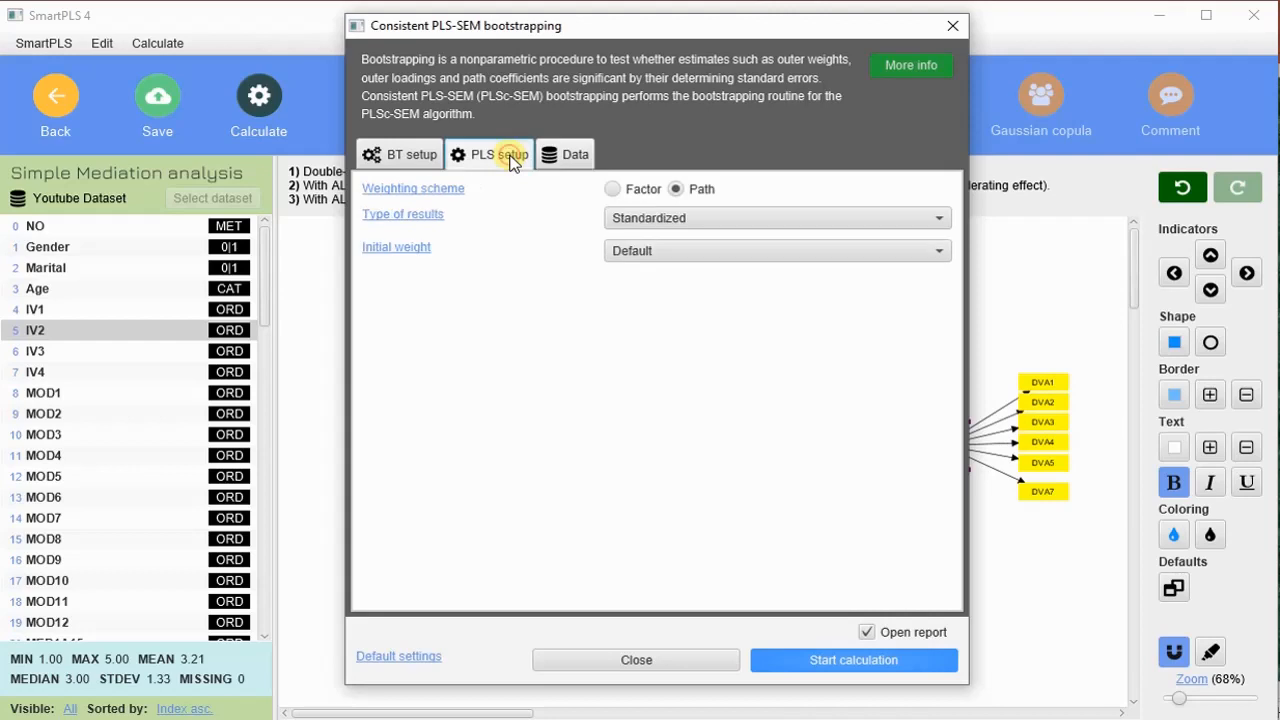
left_click(884, 660)
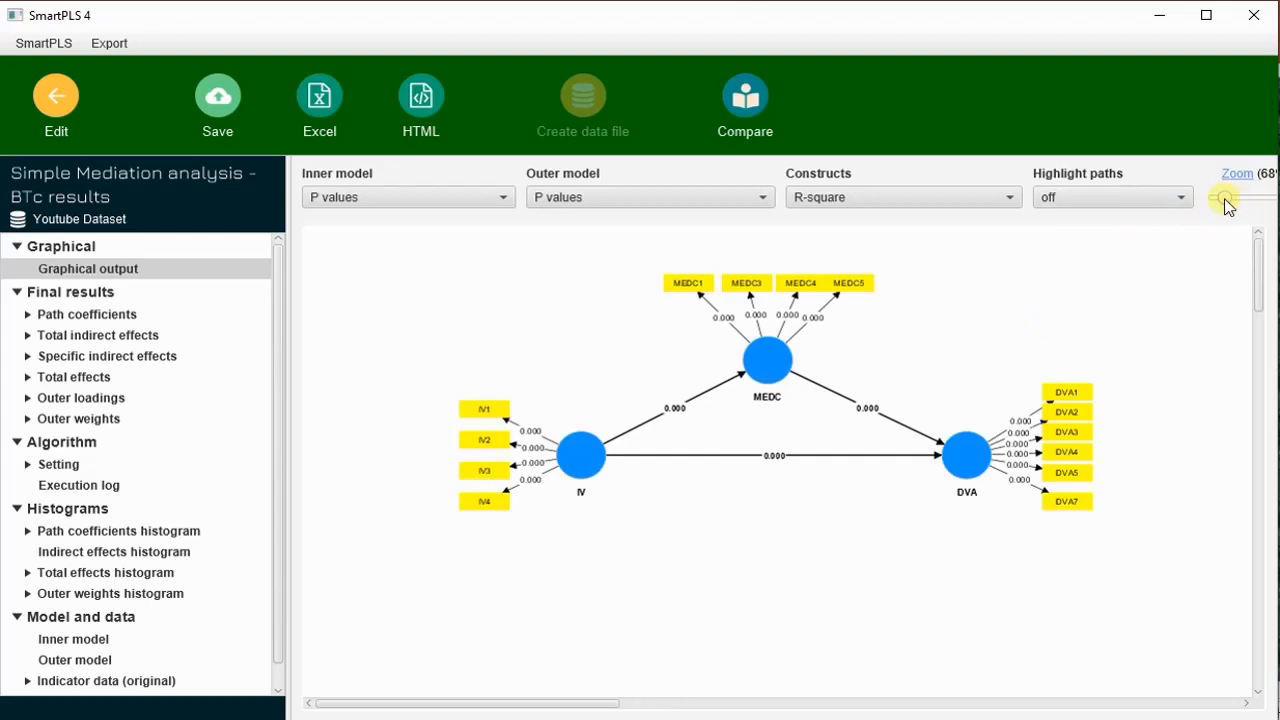
- Show path coefficients and p values on the inner model, and T values on the outer model
left_click_drag(1223, 199, 1231, 199)
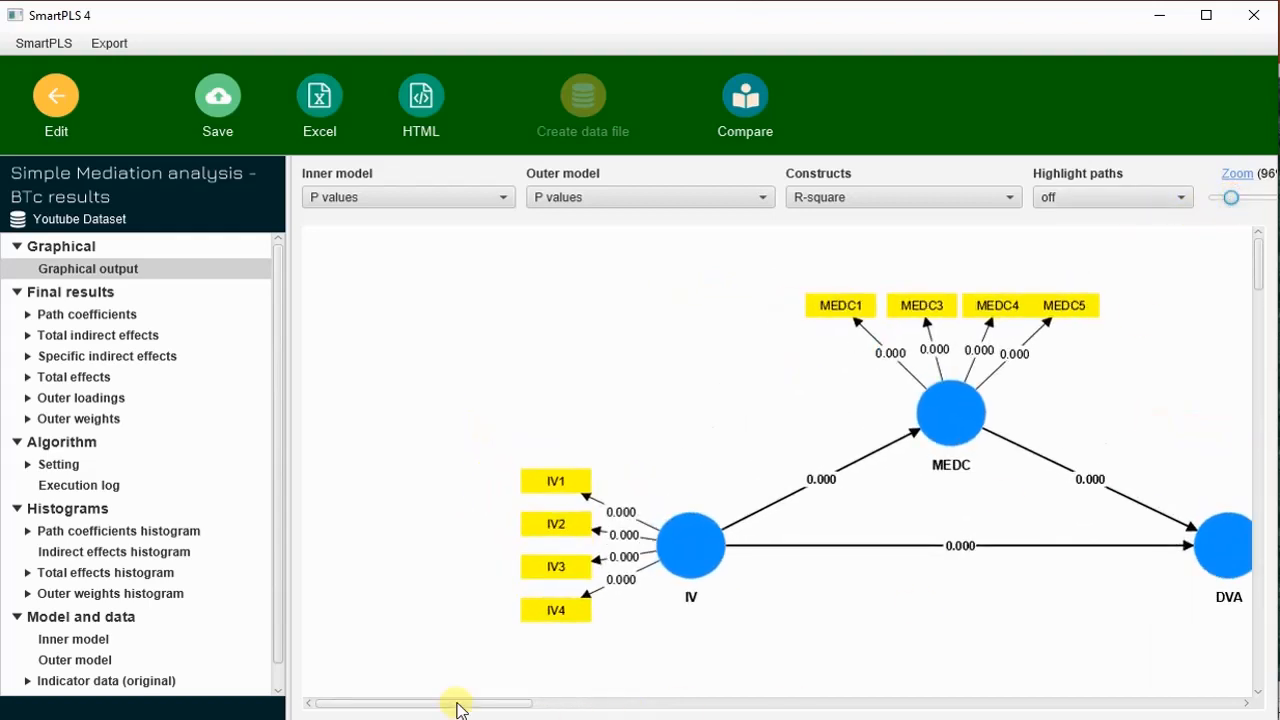
left_click_drag(456, 708, 502, 710)
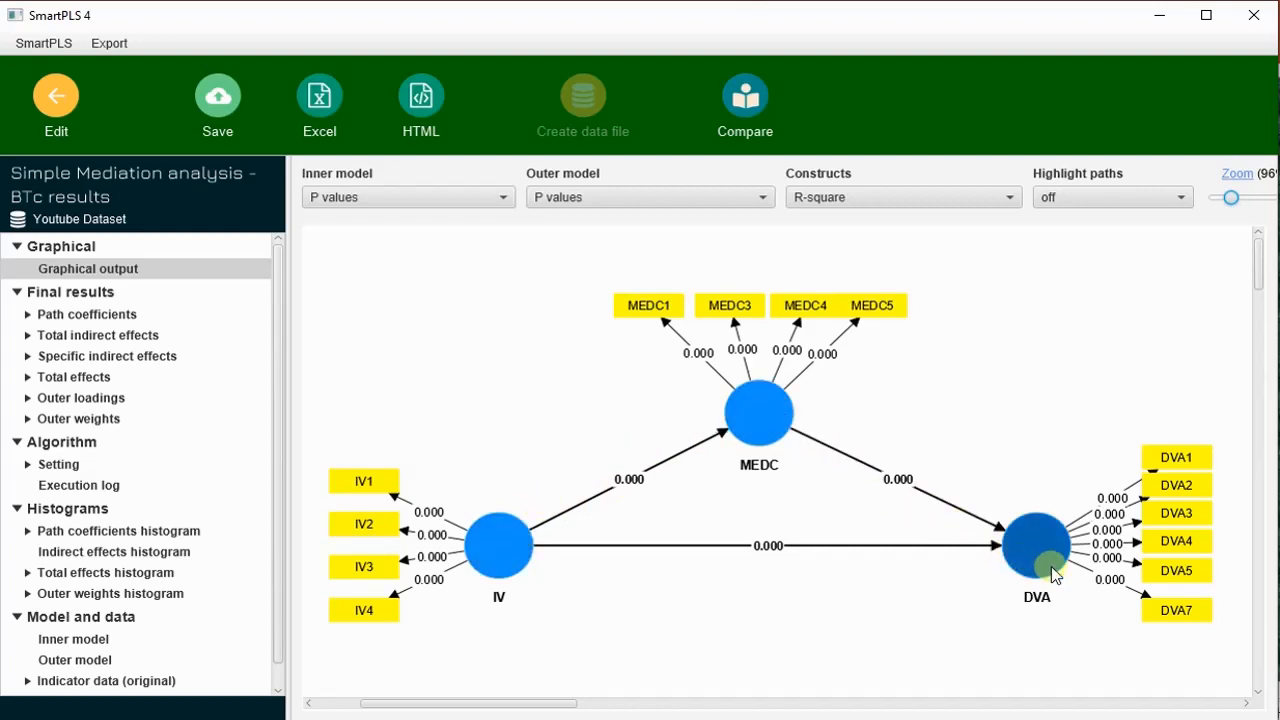
left_click(494, 196)
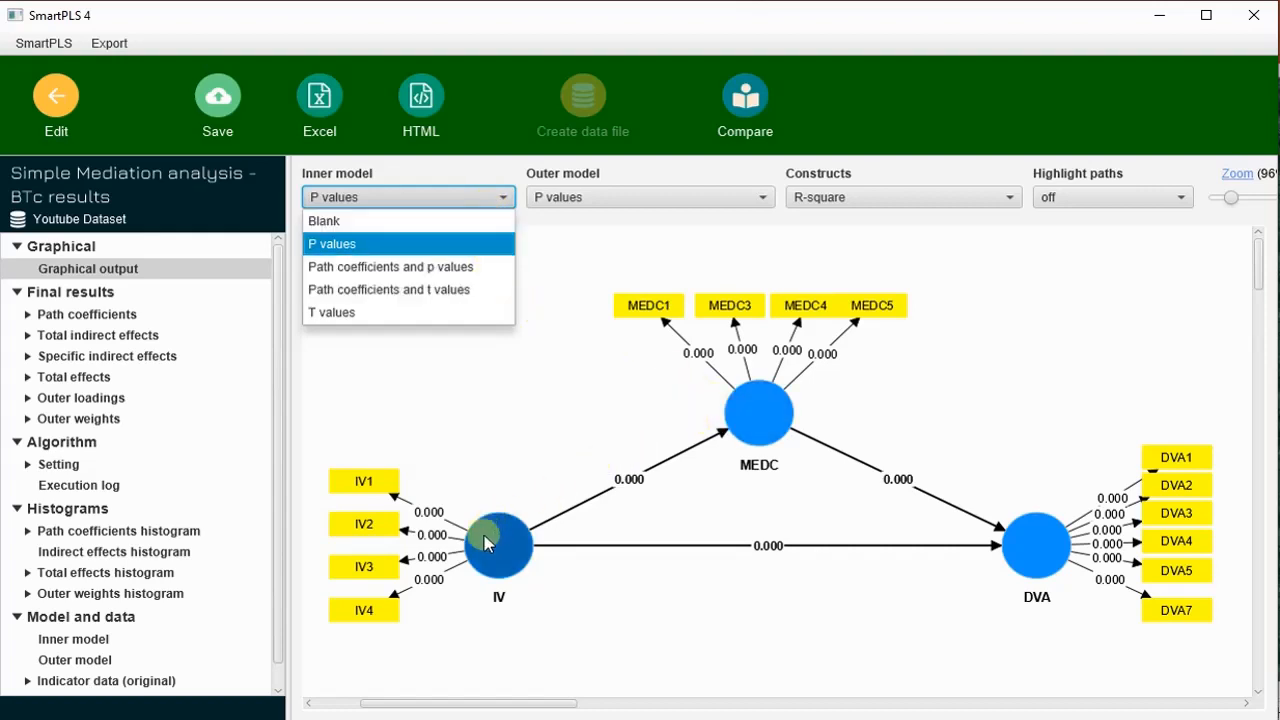
left_click(433, 268)
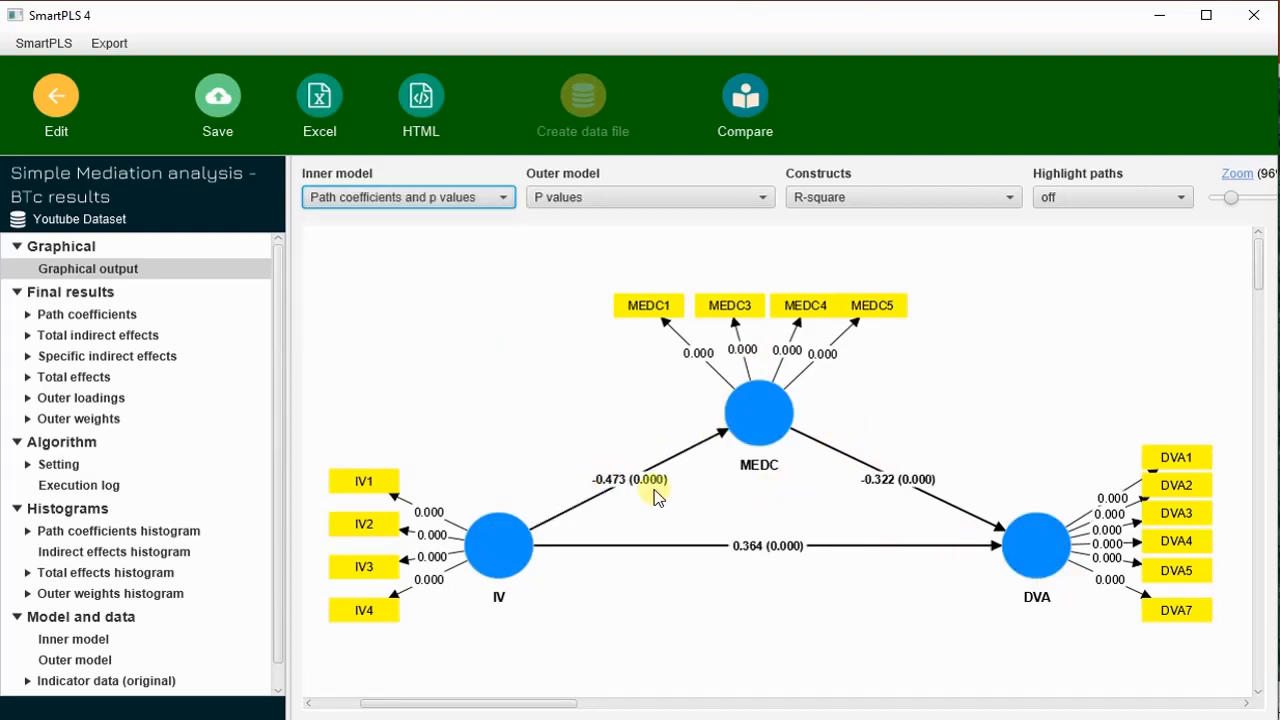
left_click(632, 199)
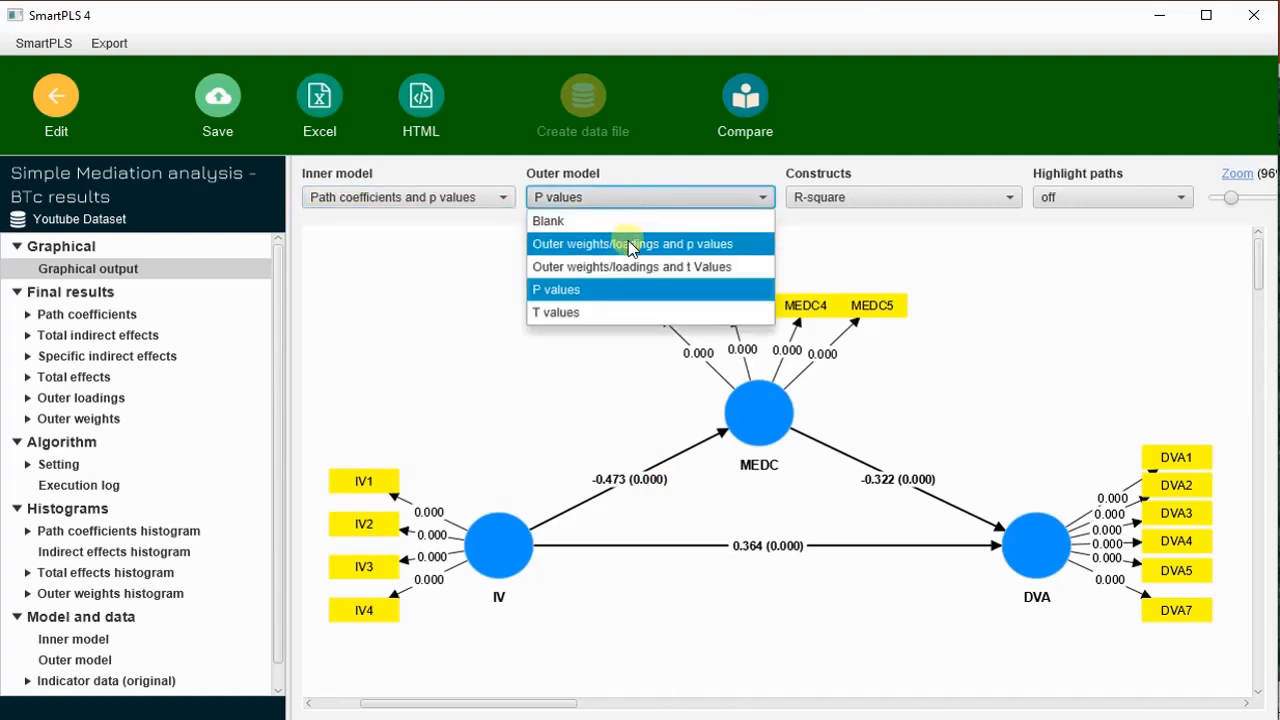
left_click(601, 313)
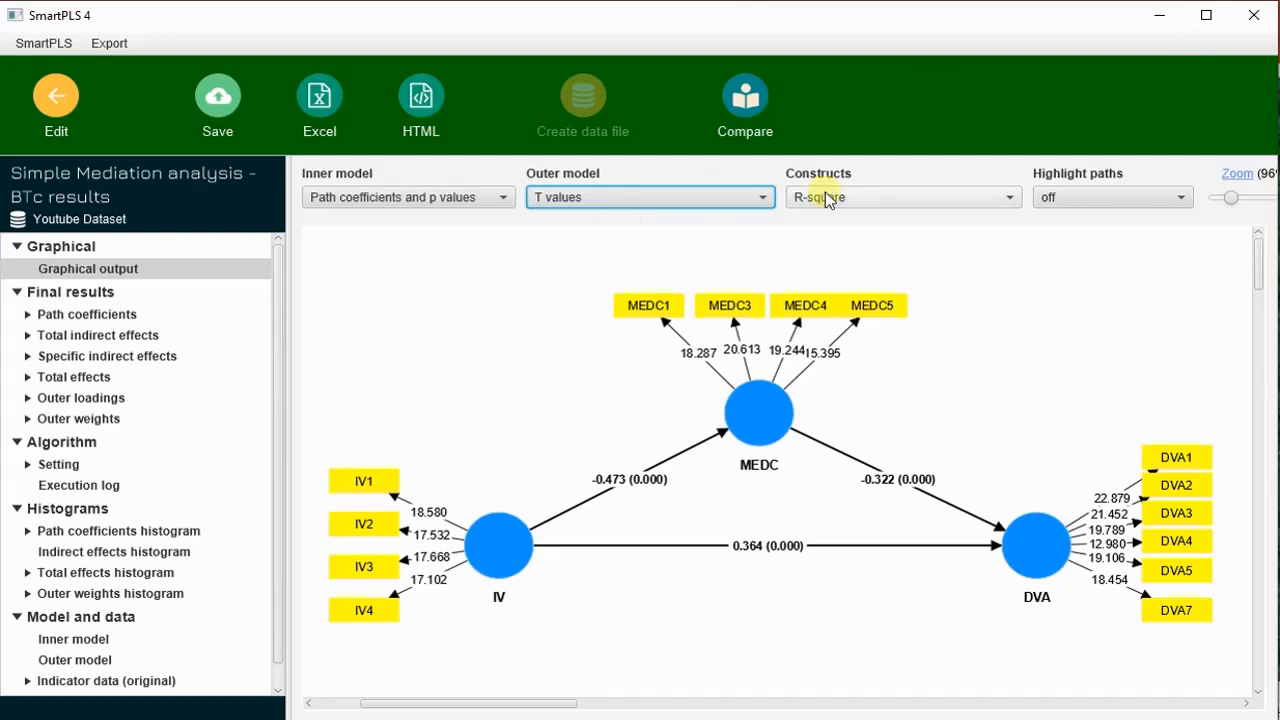
- Check the construct display choices, try Average variance extracted (AVE), and set the constructs to Blank
left_click(910, 200)
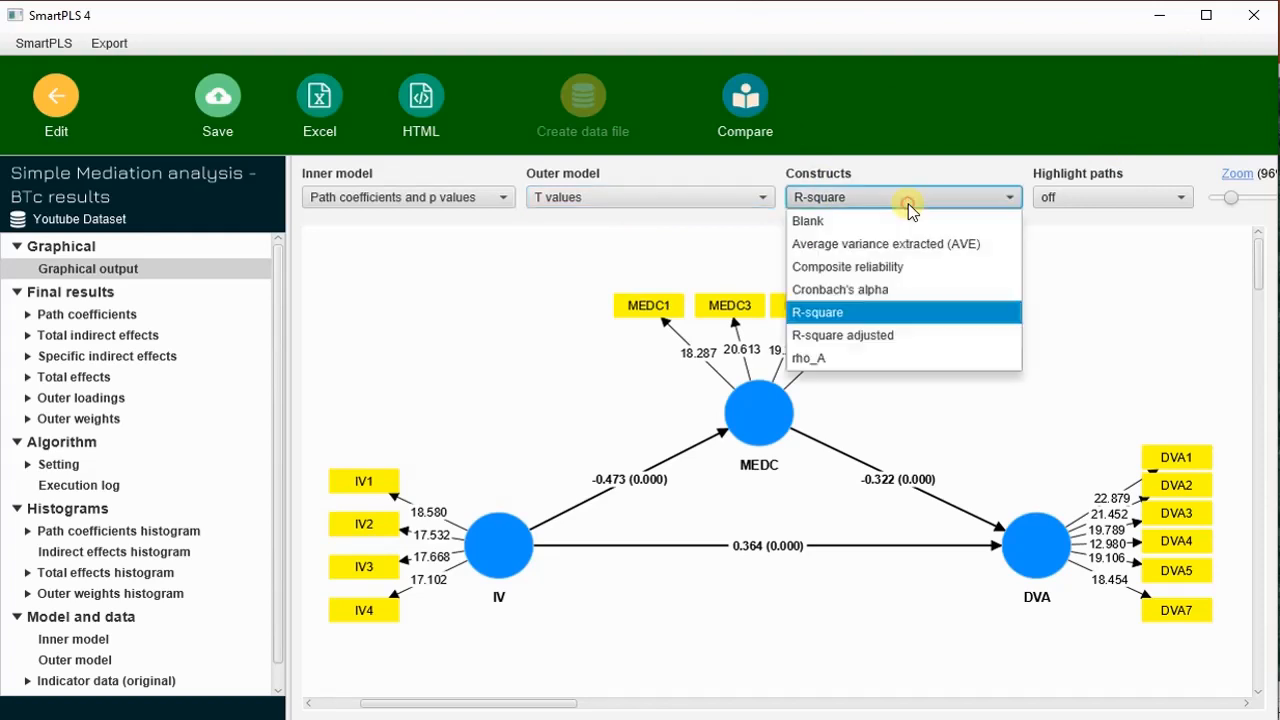
left_click(1213, 348)
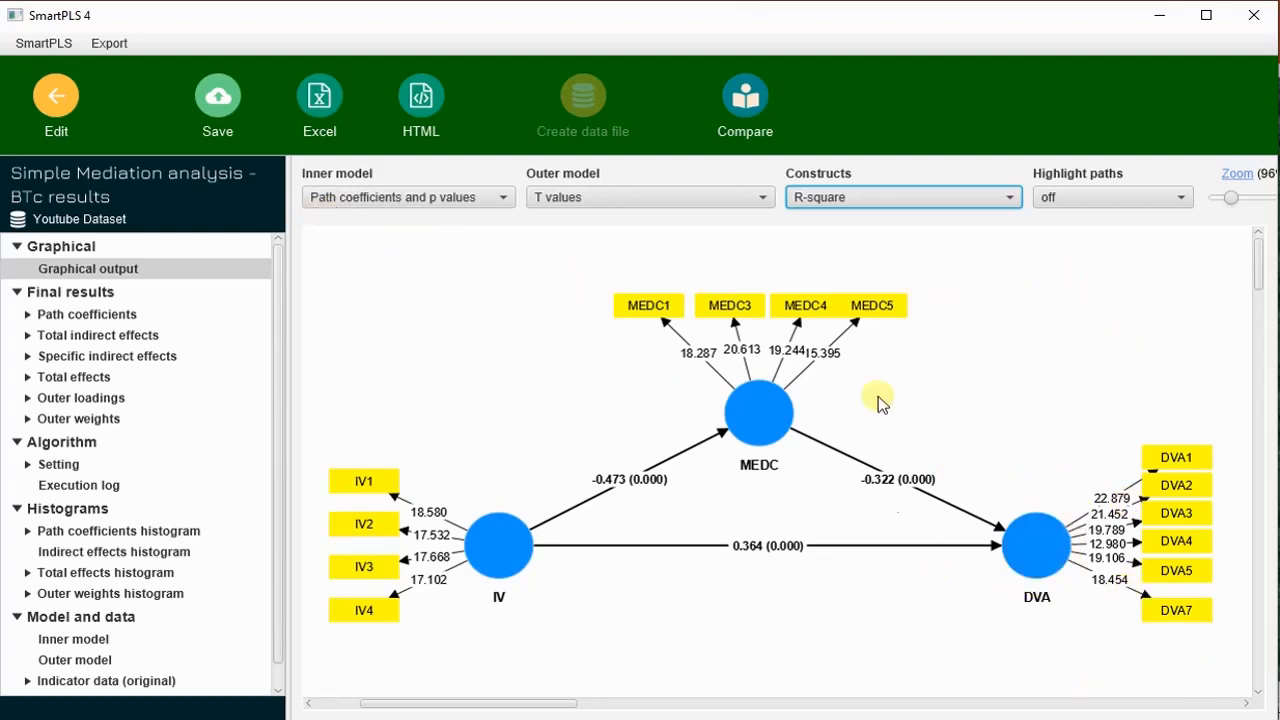
left_click(979, 206)
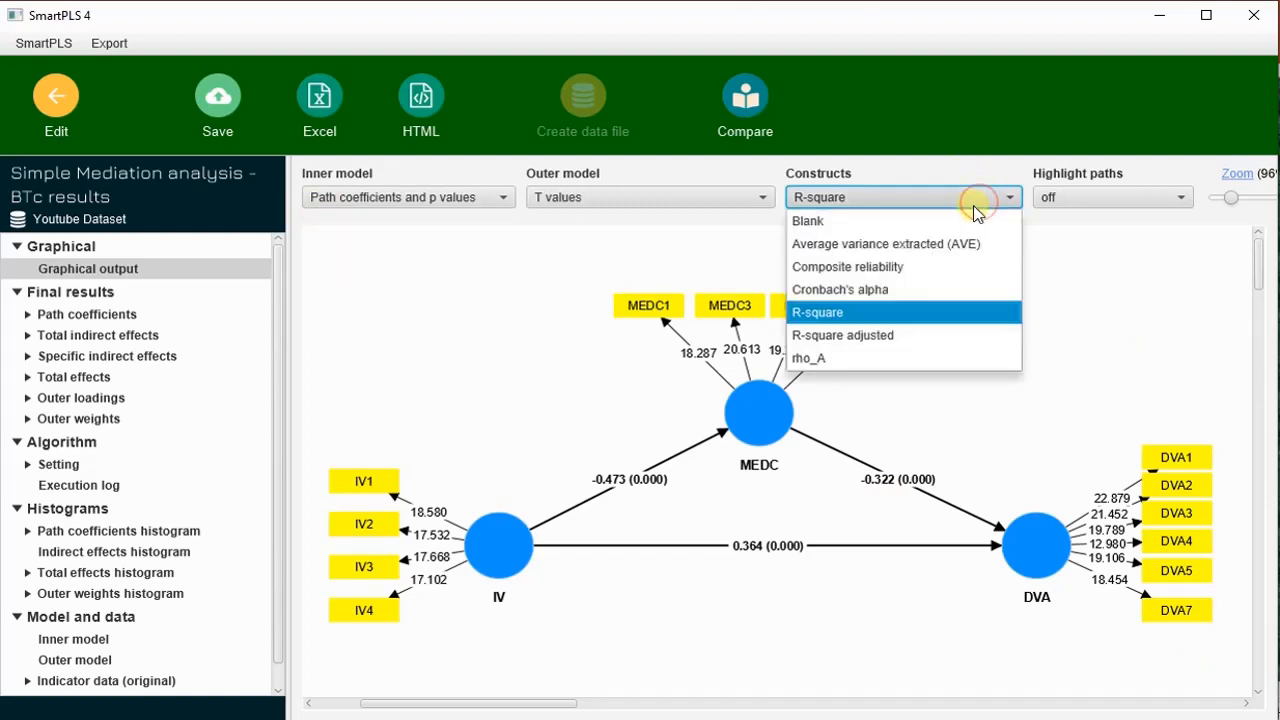
left_click(951, 244)
left_click(957, 203)
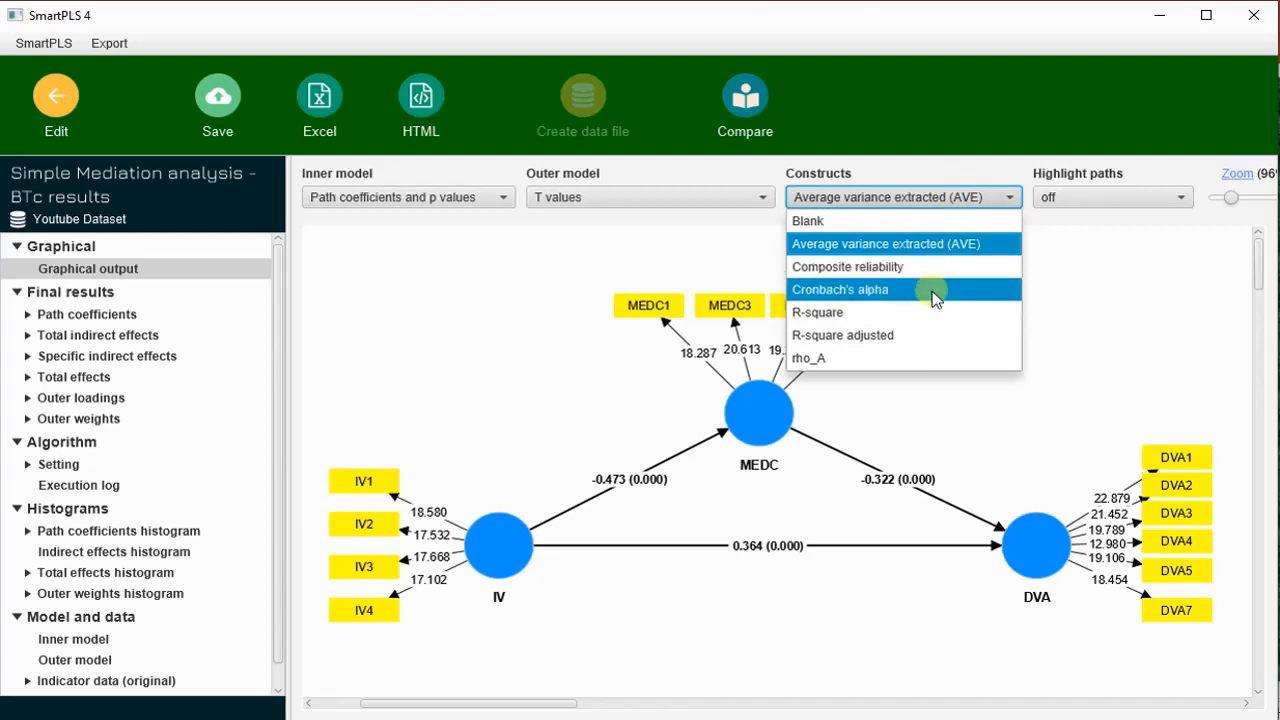
left_click(910, 224)
- Try highlighting the model's paths by relative values, and turn the highlighting back off
left_click(1120, 197)
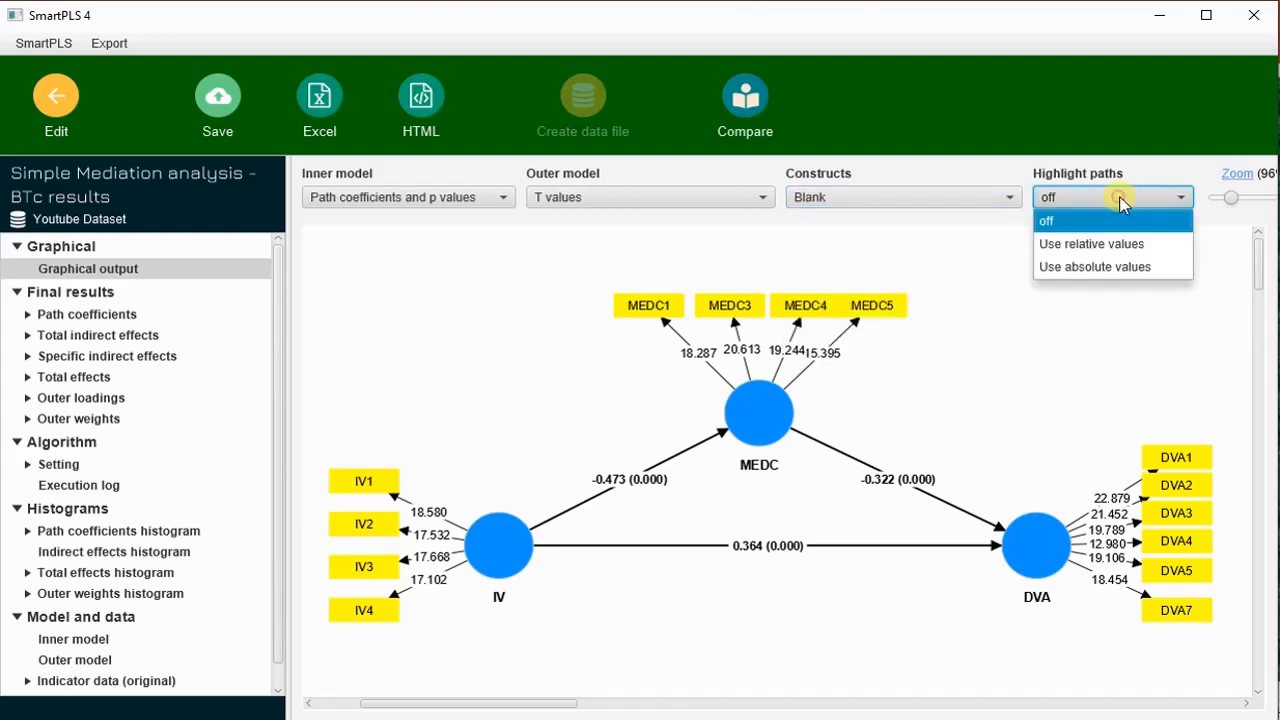
left_click(1130, 245)
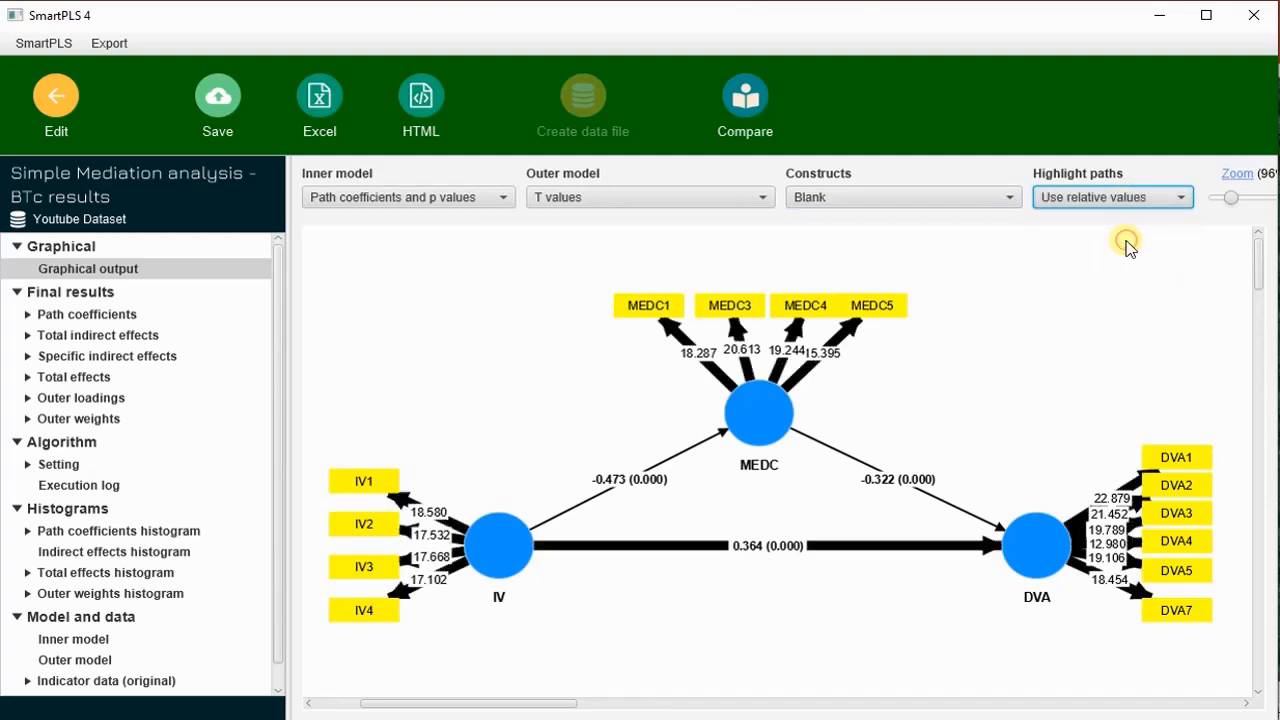
left_click(1118, 198)
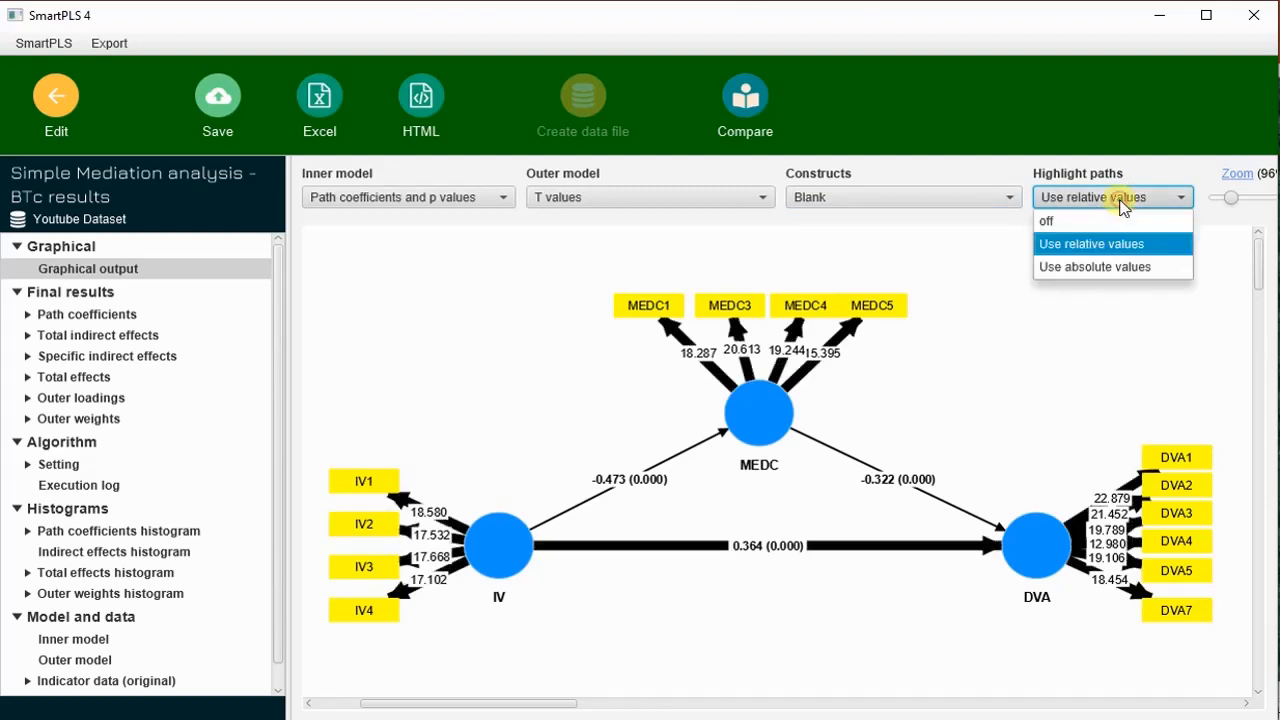
left_click(1121, 224)
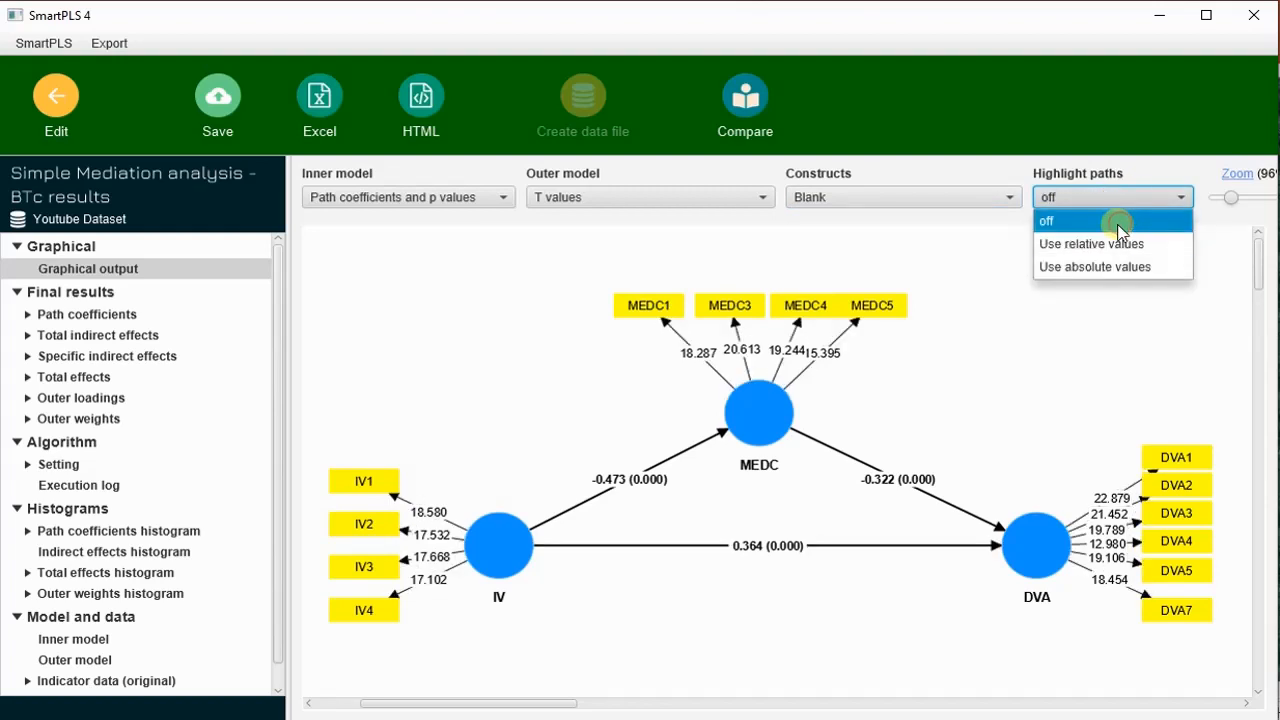
left_click(1088, 365)
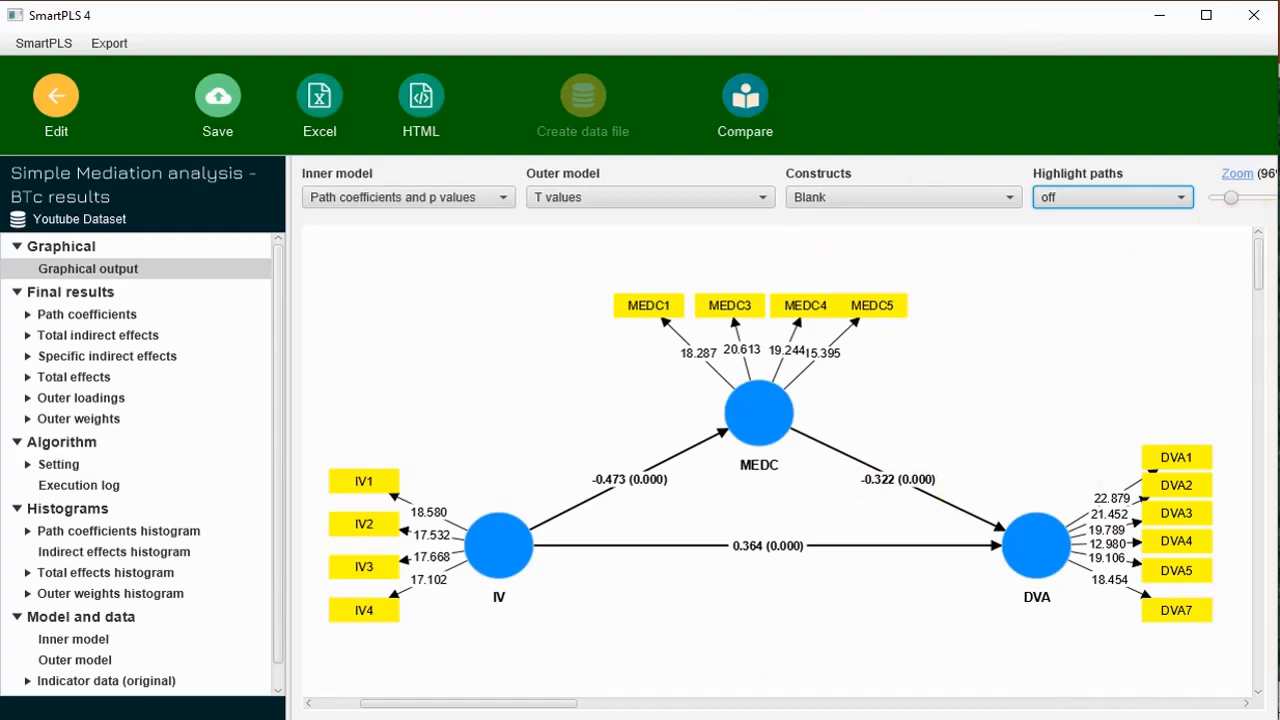
- Handwrite Sig beside each of the three structural paths, and Partial Mediation above the DVA side of the model
key("alt+Tab")
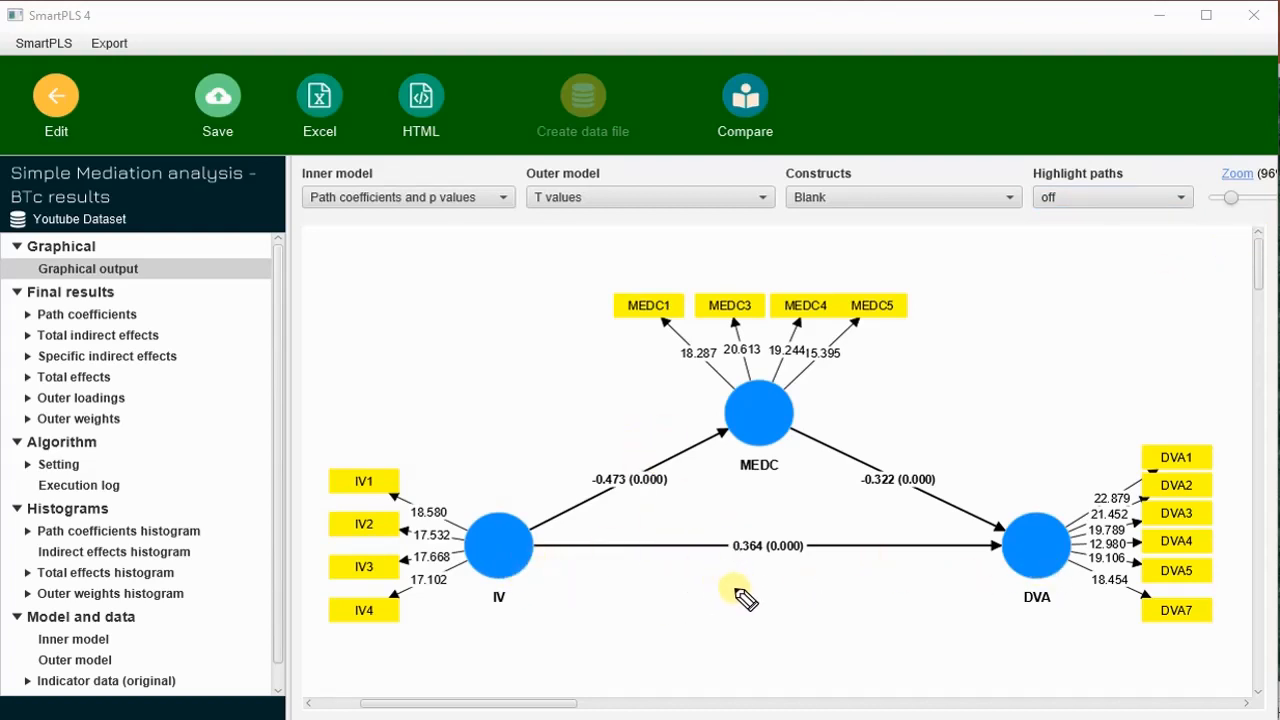
mouse_move(744, 583)
left_mouse_down()
mouse_move(723, 603)
mouse_move(755, 605)
mouse_move(768, 628)
left_mouse_up()
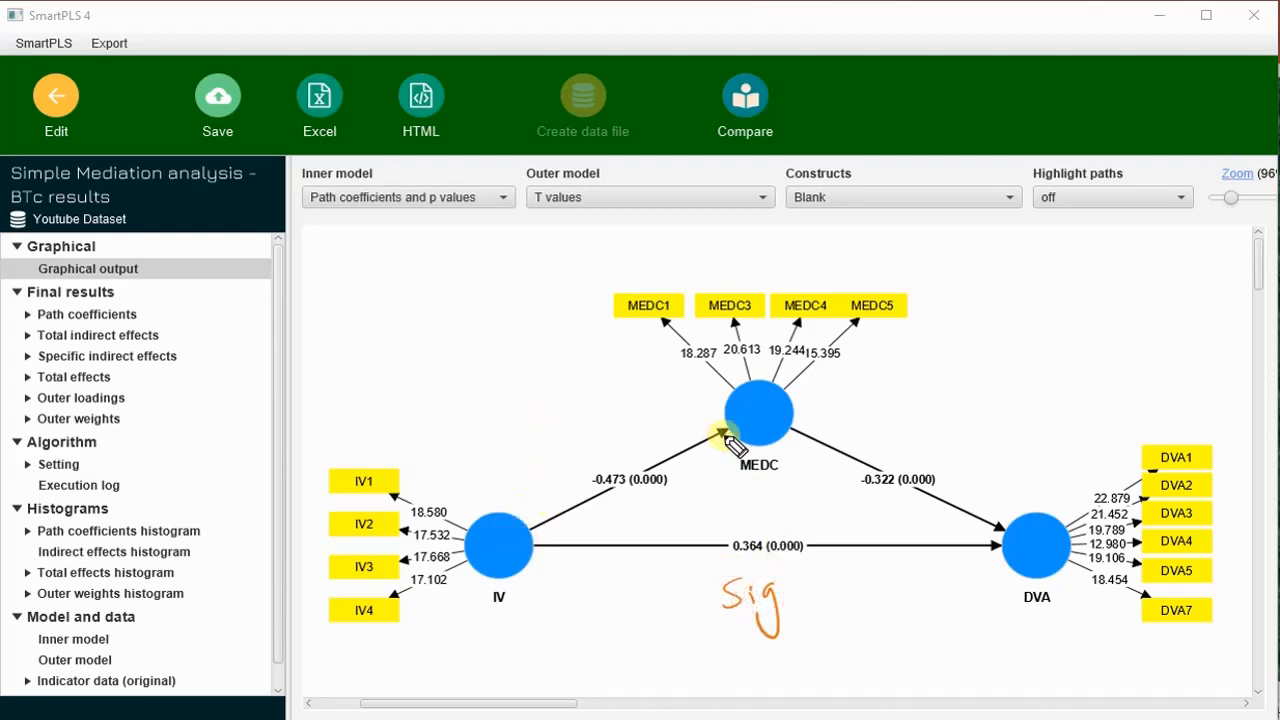
mouse_move(574, 430)
left_mouse_down()
mouse_move(560, 450)
mouse_move(589, 429)
mouse_move(617, 458)
mouse_move(600, 447)
left_mouse_up()
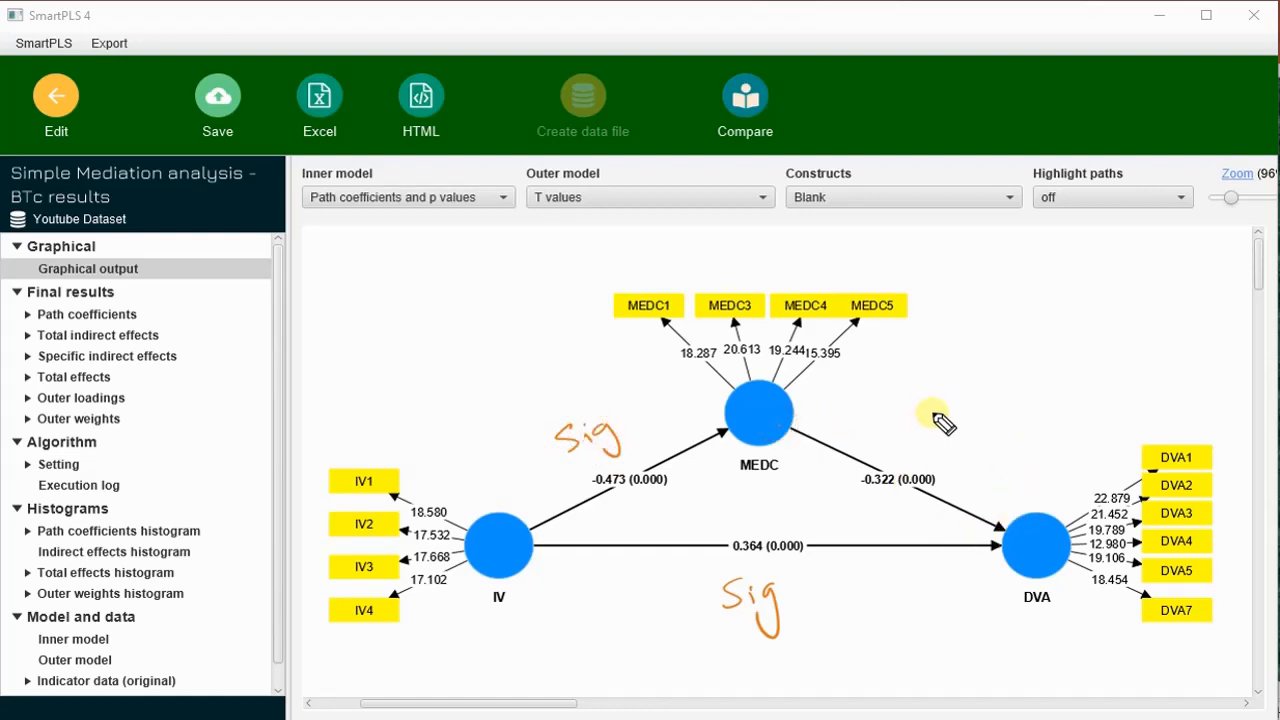
mouse_move(940, 418)
left_mouse_down()
mouse_move(932, 434)
mouse_move(966, 414)
mouse_move(985, 452)
left_mouse_up()
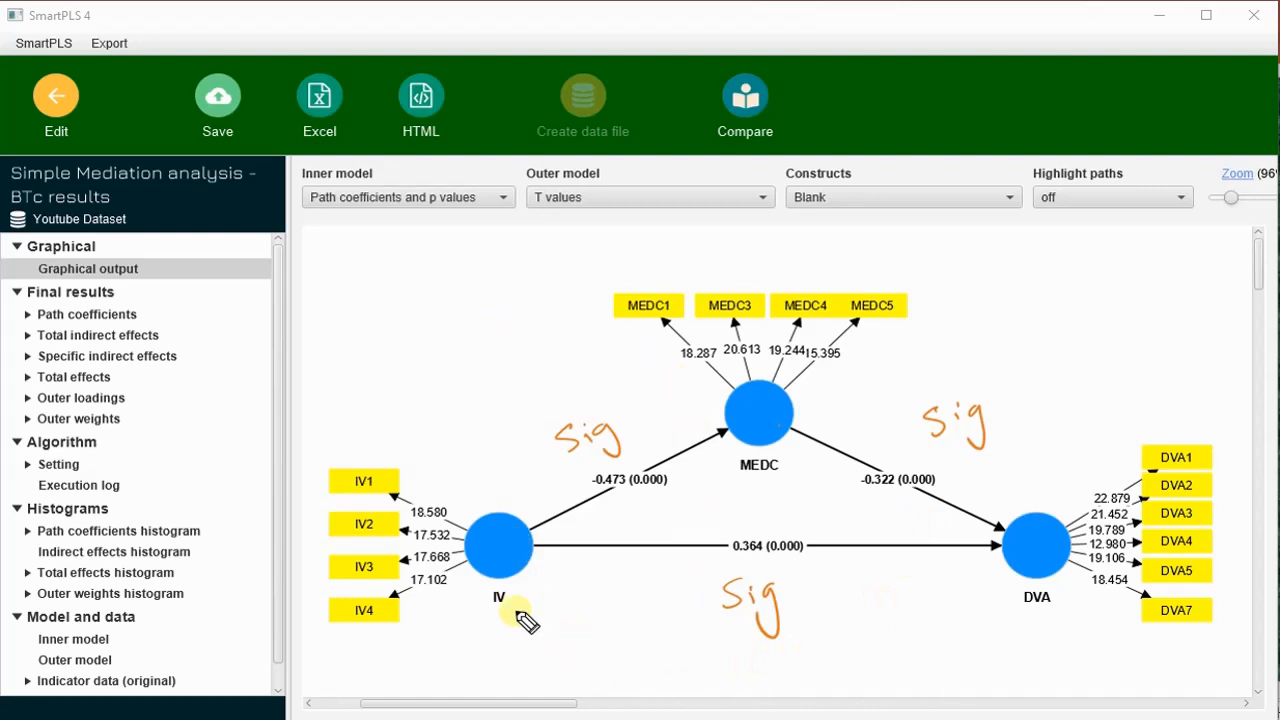
mouse_move(974, 306)
left_mouse_down()
mouse_move(1000, 289)
mouse_move(1012, 318)
mouse_move(1040, 303)
mouse_move(1046, 314)
mouse_move(1054, 297)
mouse_move(1097, 286)
mouse_move(1098, 302)
mouse_move(1185, 318)
mouse_move(1214, 294)
mouse_move(1243, 300)
mouse_move(1234, 286)
left_mouse_up()
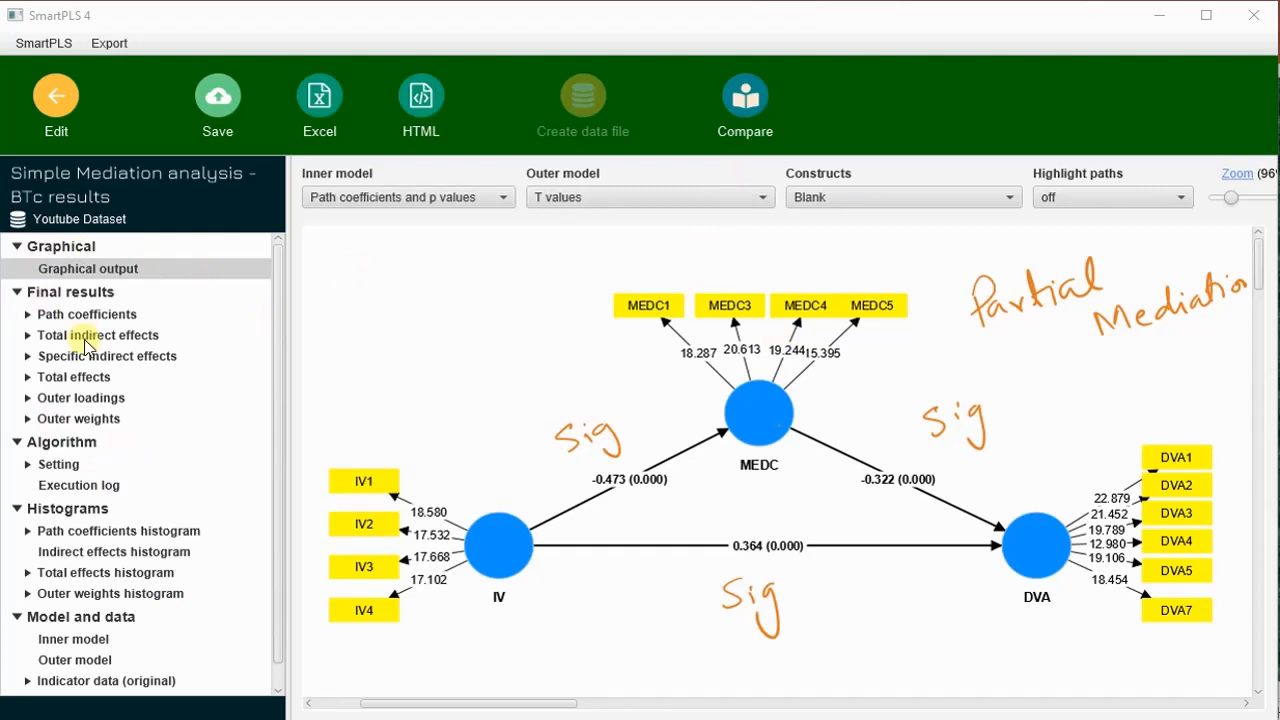
- Open the path coefficients' Mean, STDEV, T values, p values table, and clear all annotations
left_click(27, 315)
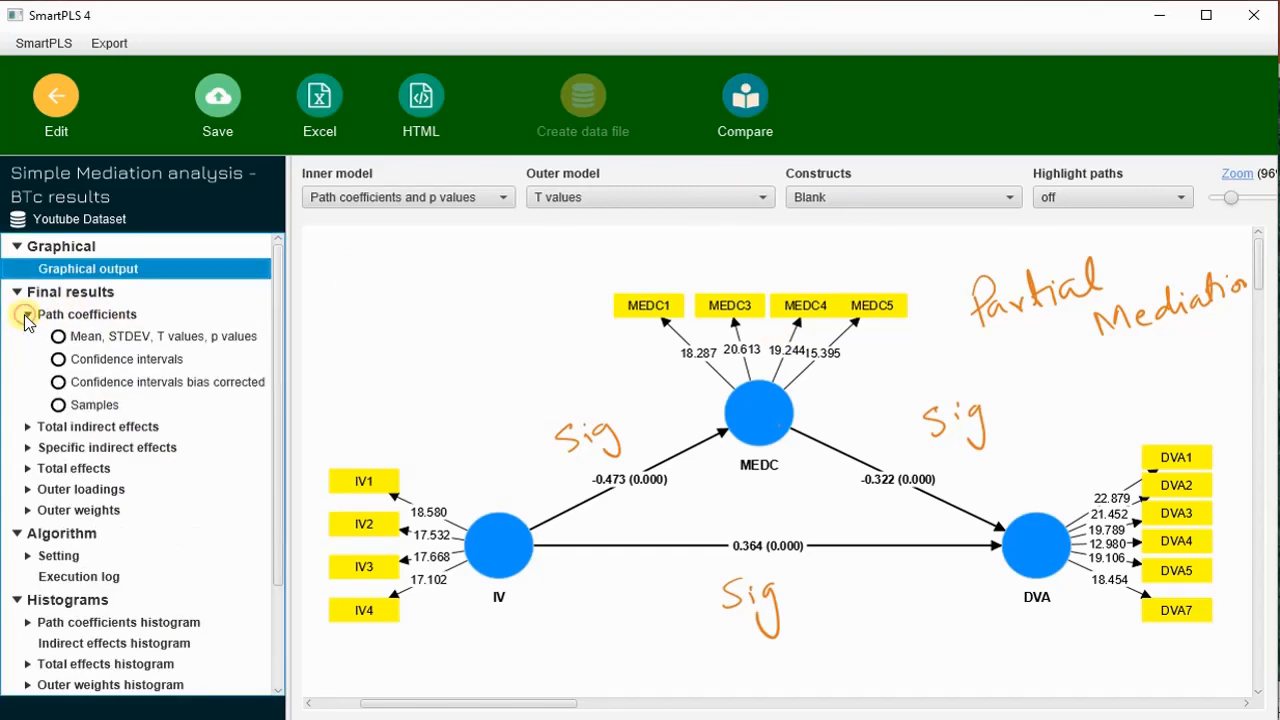
left_click(159, 335)
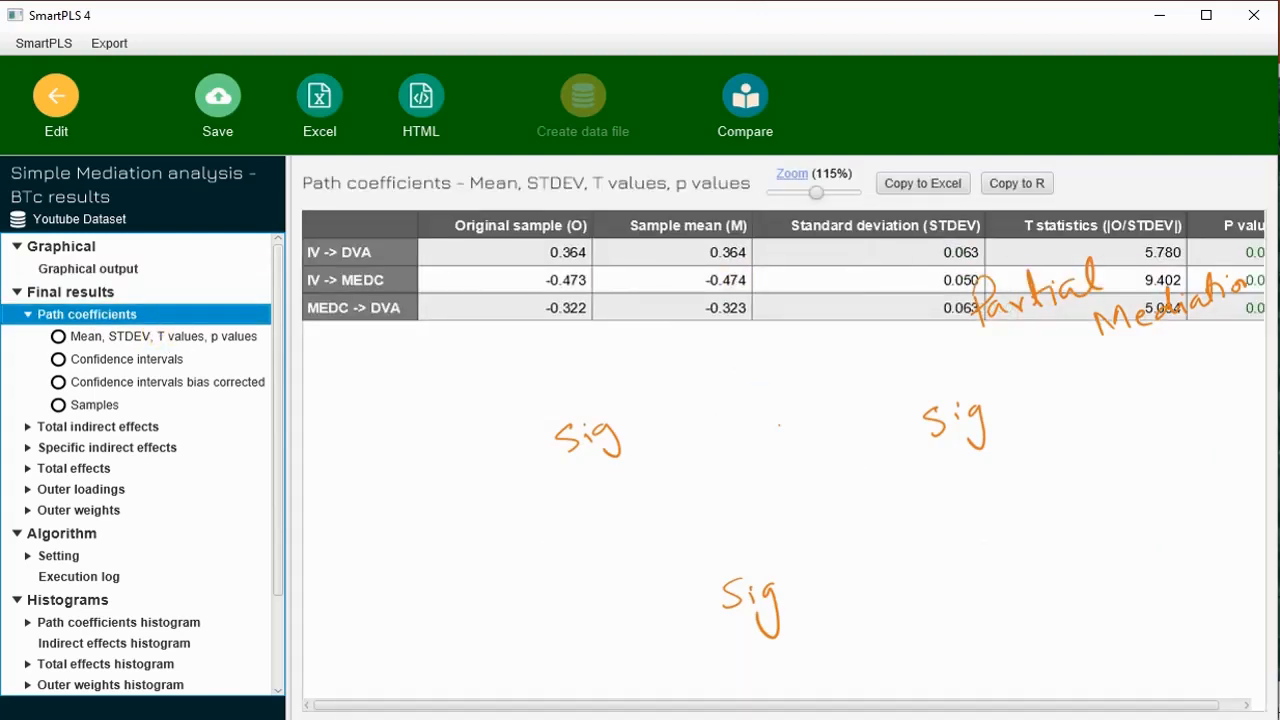
key("Escape")
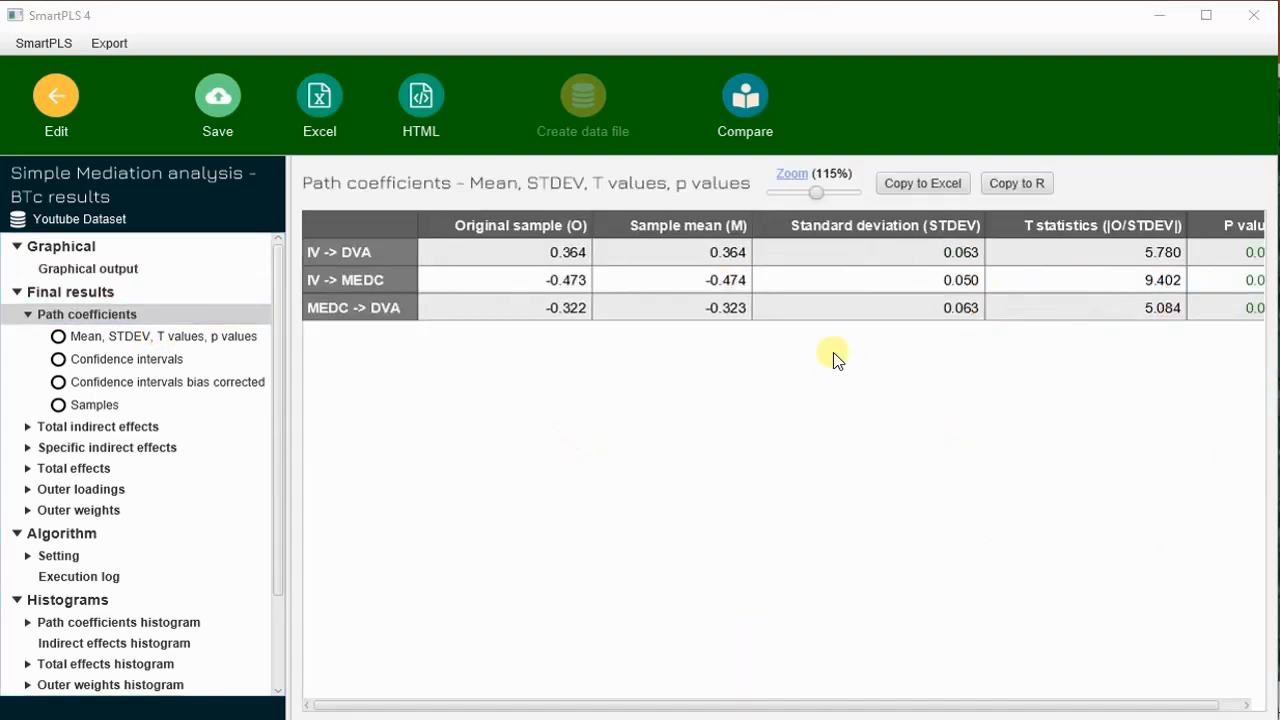
- Fit the path coefficients table at 100% zoom, and circle the P values of all three paths
left_click_drag(857, 709, 888, 707)
left_click_drag(814, 193, 808, 191)
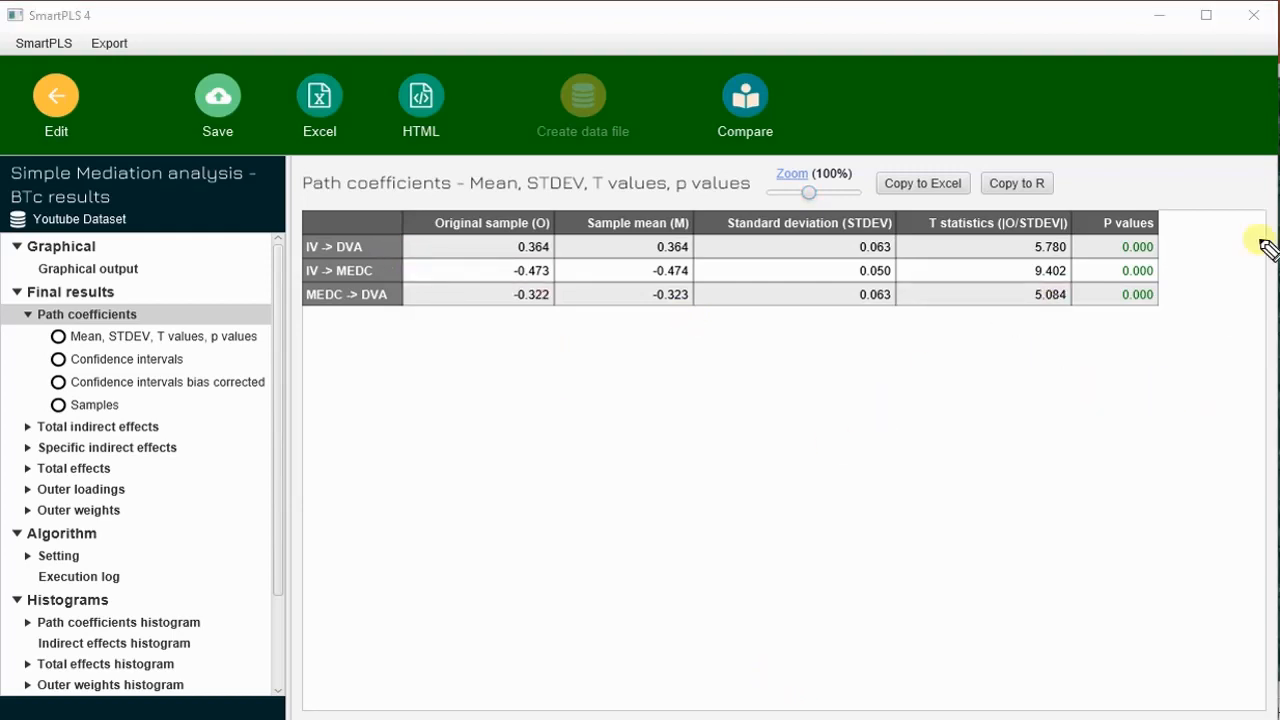
mouse_move(1108, 258)
left_mouse_down()
mouse_move(1112, 232)
mouse_move(1122, 288)
mouse_move(1150, 262)
mouse_move(1157, 286)
mouse_move(1112, 260)
mouse_move(1177, 294)
mouse_move(1120, 280)
left_mouse_up()
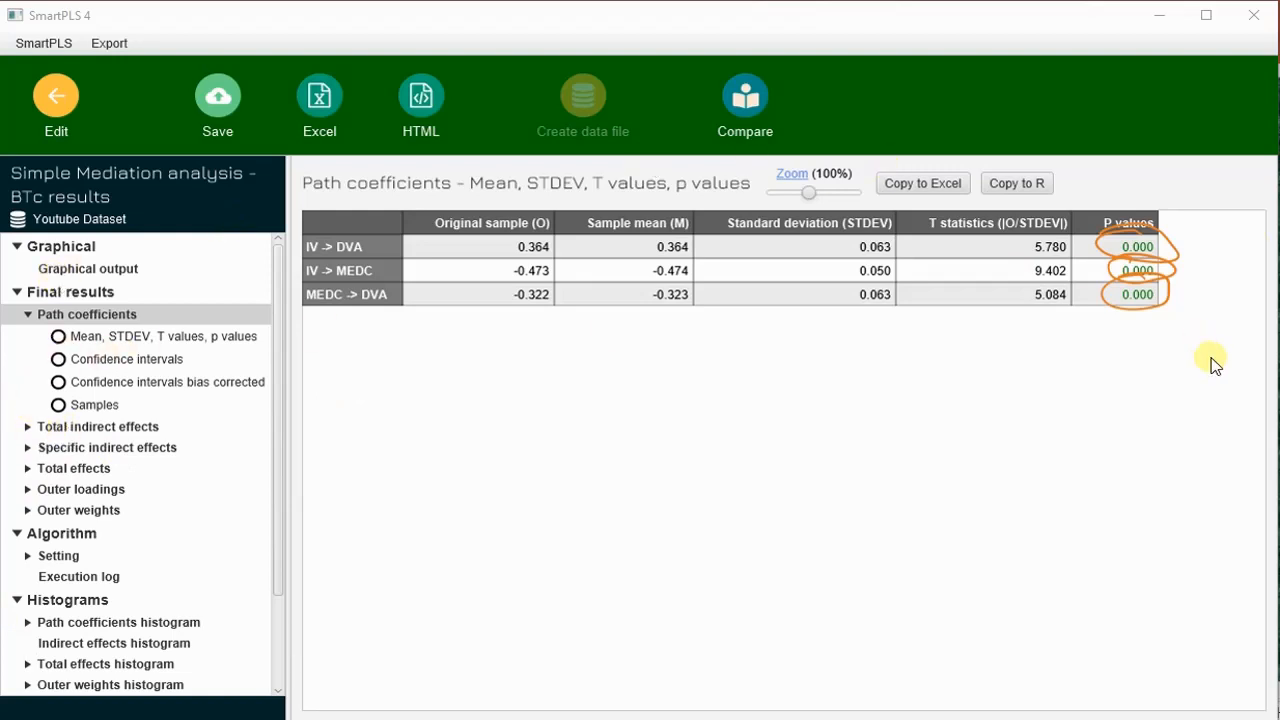
- Open the Mean, STDEV, T values, p values table for the total indirect effects
left_click(52, 430)
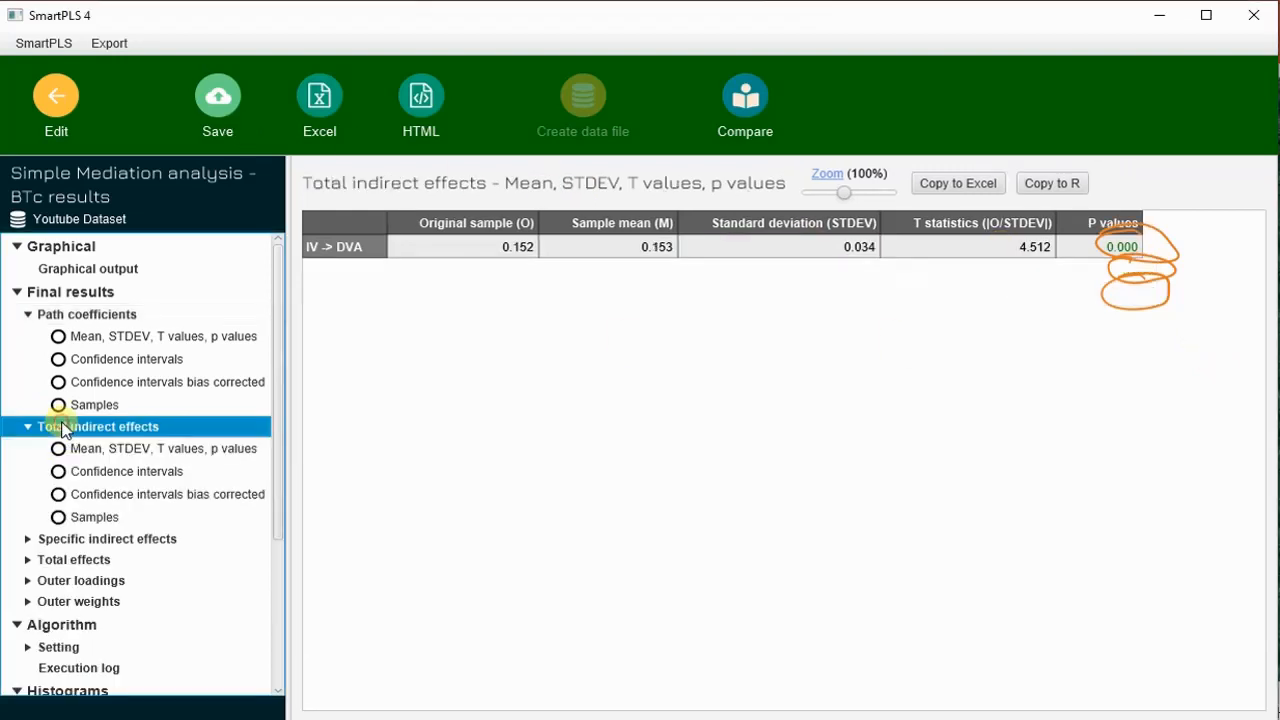
left_click(160, 451)
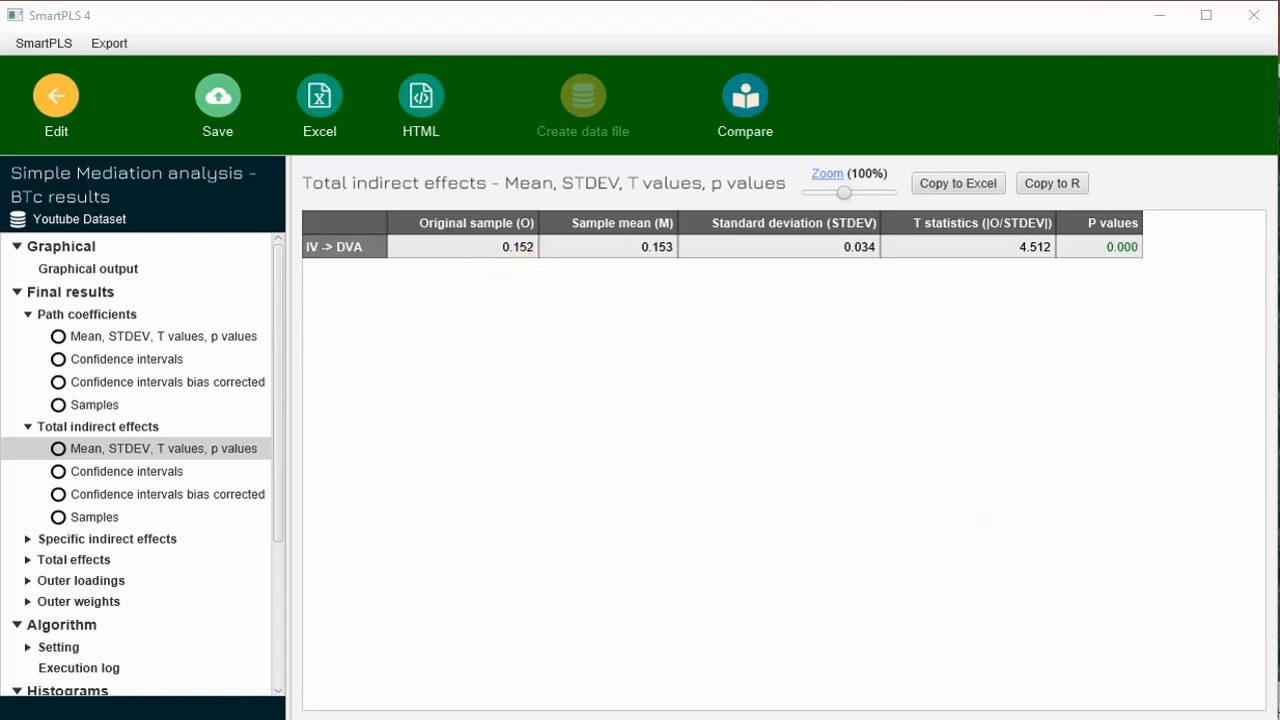
- Search Windows for Calculator, launch it, and minimize its window
key("super+s")
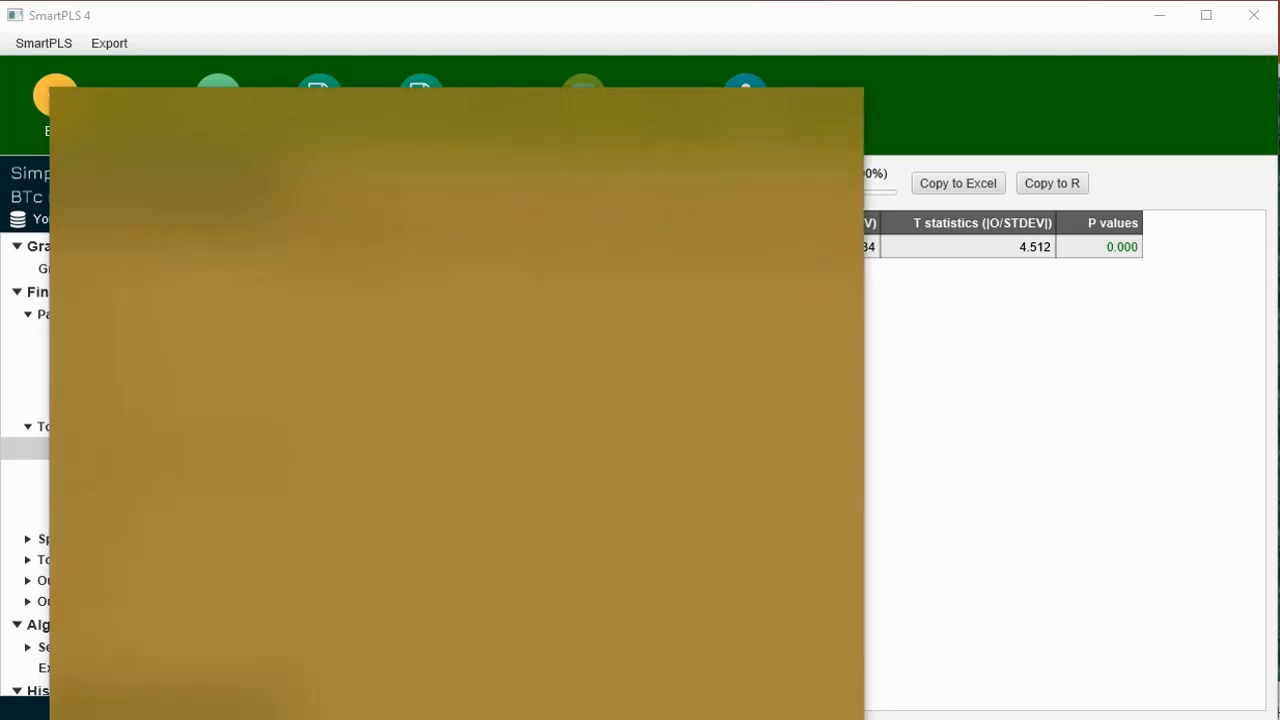
type("calcu")
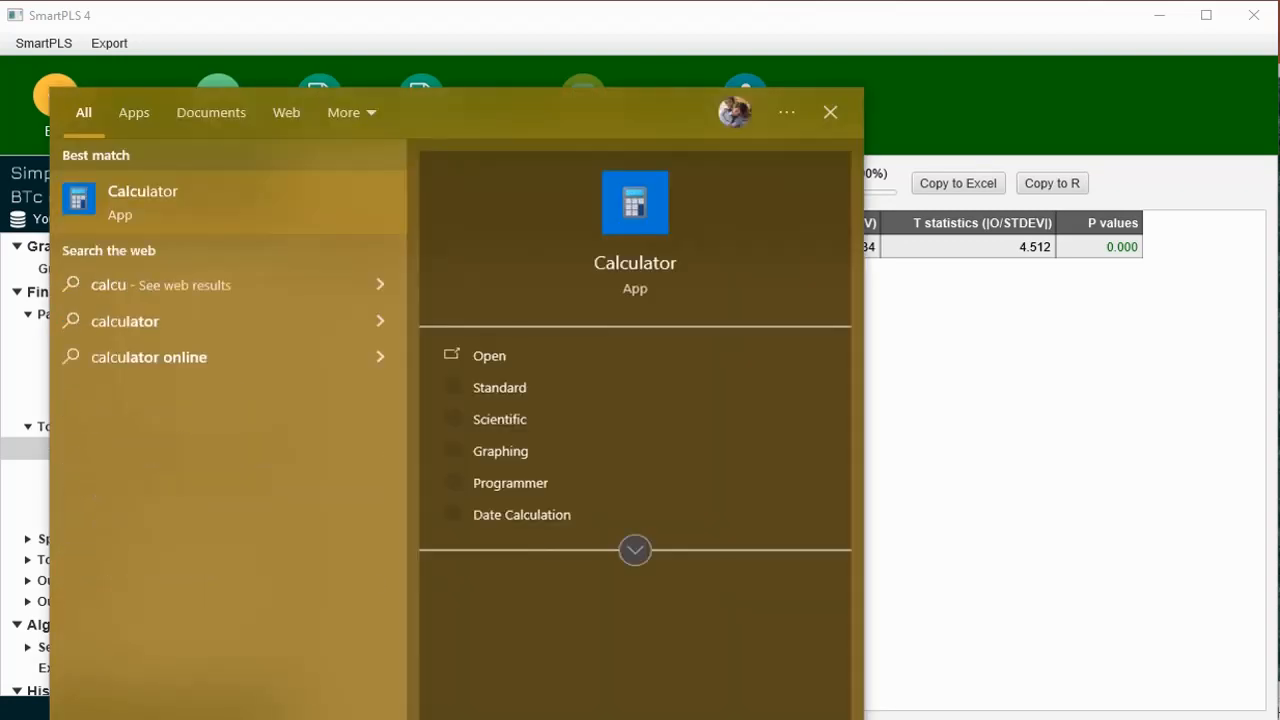
left_click(162, 195)
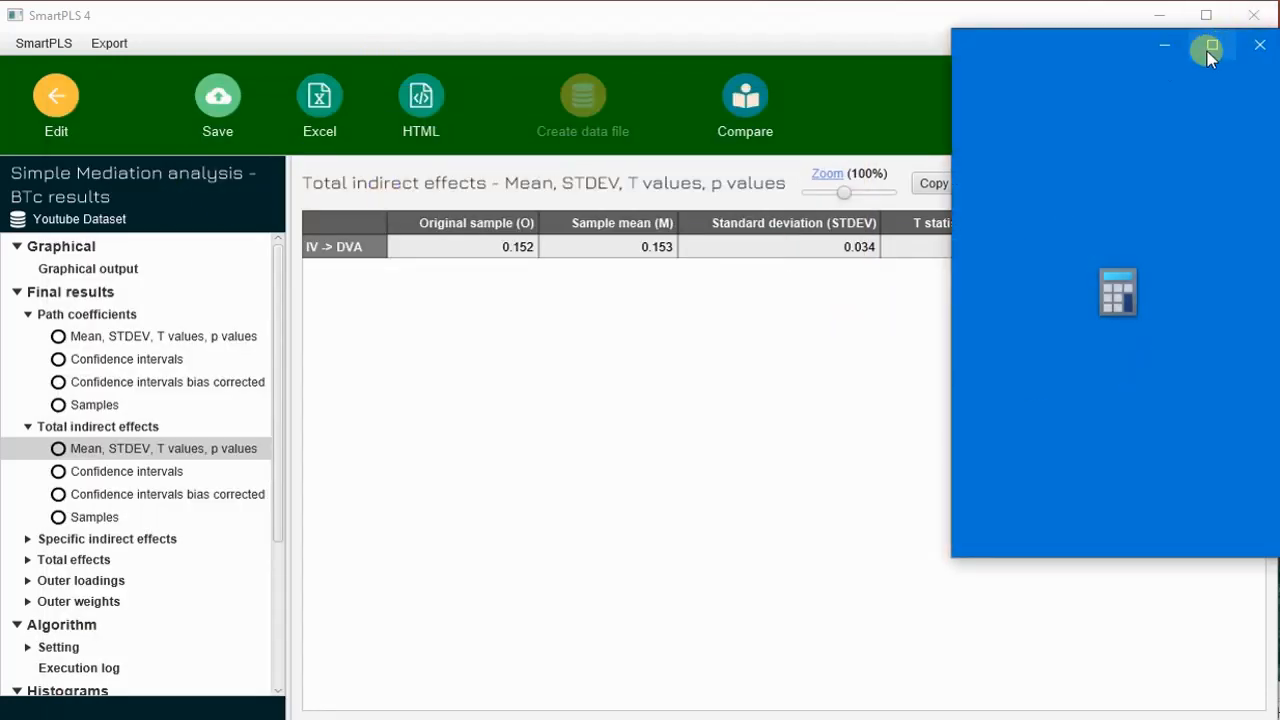
left_click(1163, 47)
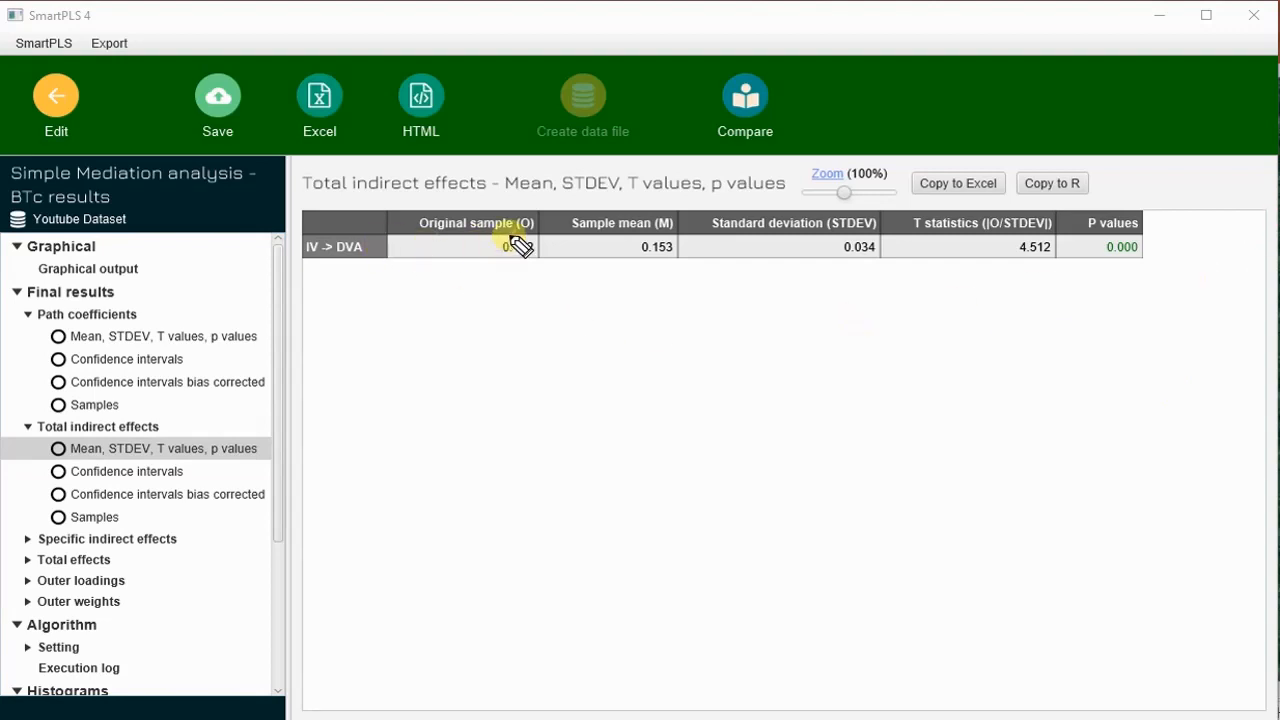
- Circle the IV -> DVA original sample value, and handwrite Indirect below it, Sig under the P value, and Mediation between them
mouse_move(514, 237)
left_mouse_down()
mouse_move(550, 234)
mouse_move(512, 231)
left_mouse_up()
mouse_move(404, 296)
left_mouse_down()
mouse_move(395, 340)
mouse_move(447, 299)
mouse_move(490, 304)
mouse_move(533, 279)
left_mouse_up()
mouse_move(1104, 276)
left_mouse_down()
mouse_move(1087, 301)
mouse_move(1115, 295)
left_mouse_up()
left_click(1112, 275)
left_click_drag(1130, 284, 1104, 325)
left_click_drag(766, 364, 766, 395)
mouse_move(767, 365)
left_mouse_down()
mouse_move(794, 389)
mouse_move(793, 364)
mouse_move(822, 384)
mouse_move(969, 330)
mouse_move(990, 338)
left_mouse_up()
left_click_drag(855, 334, 872, 336)
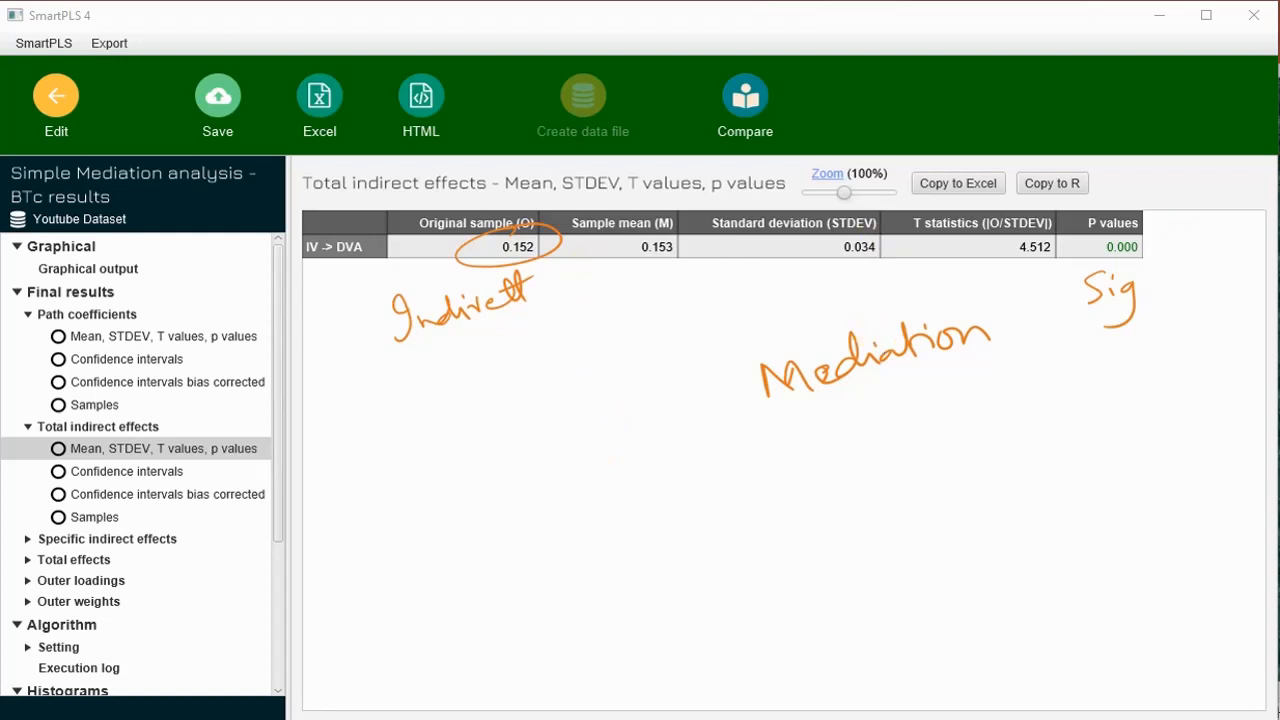
- Examine the total effects table, and open the specific indirect effects for IV -> MEDC -> DVA
scroll(129, 449, "down", 2)
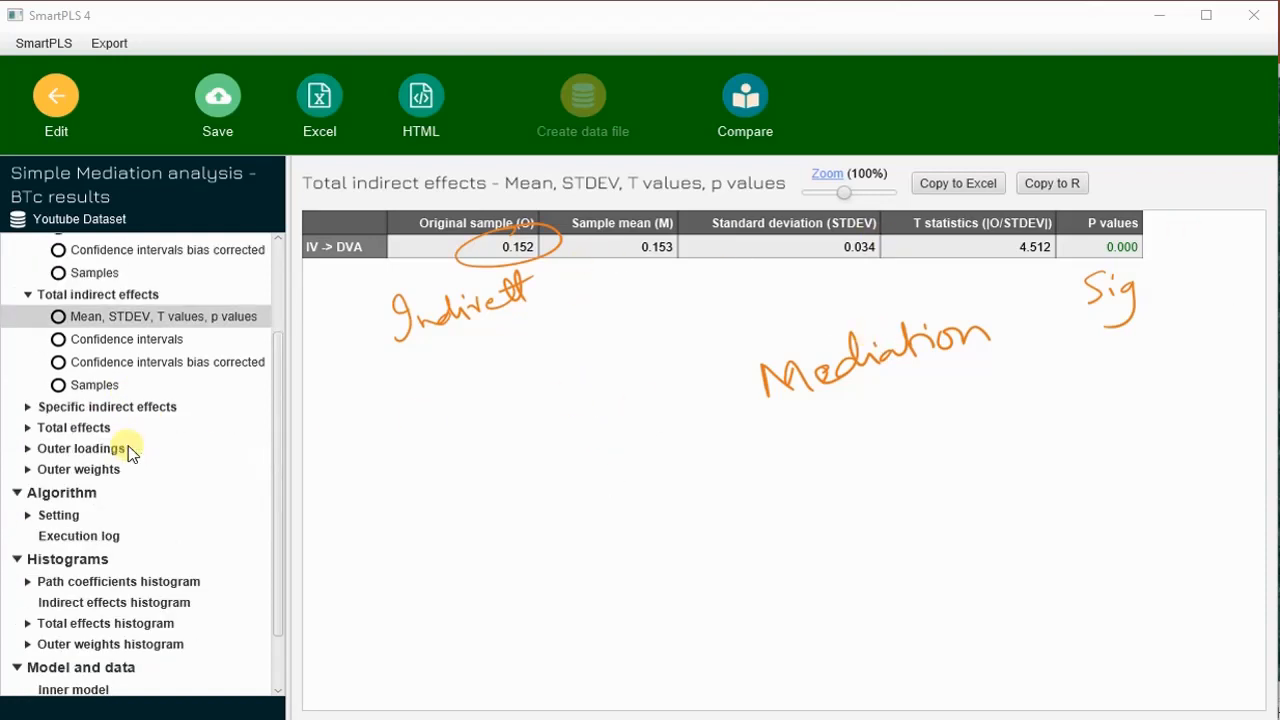
left_click(97, 430)
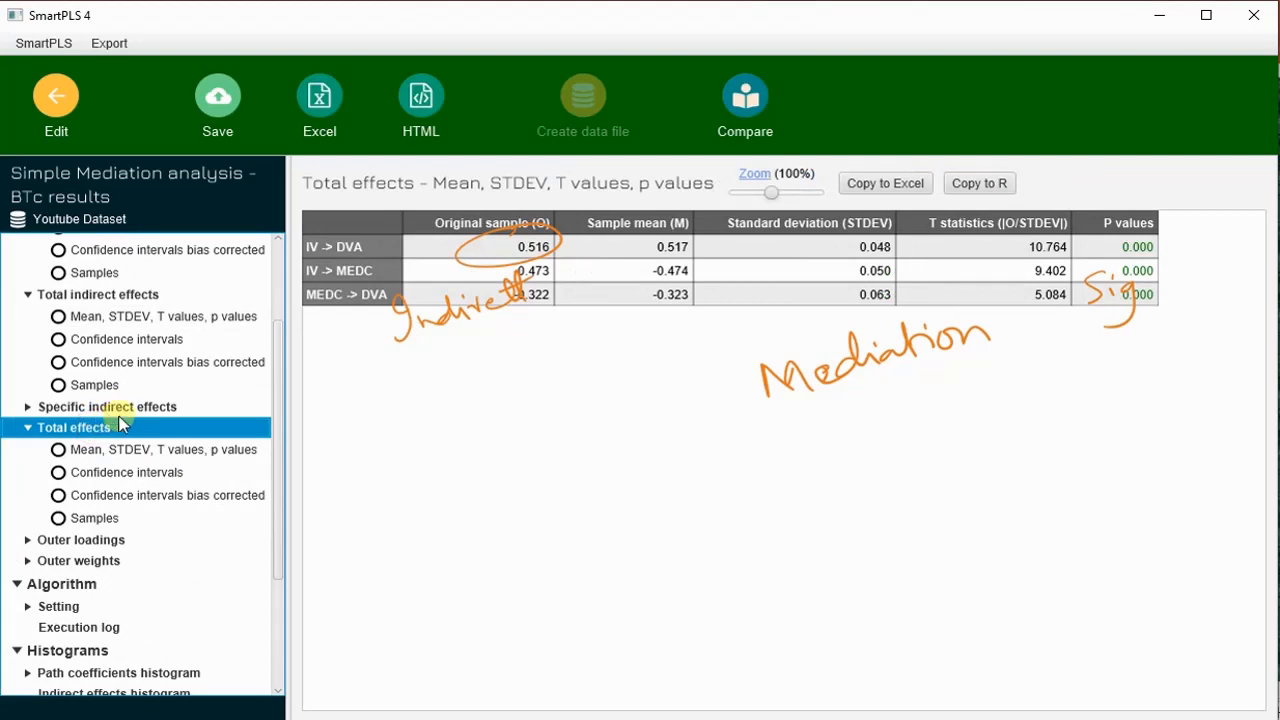
left_click(126, 410)
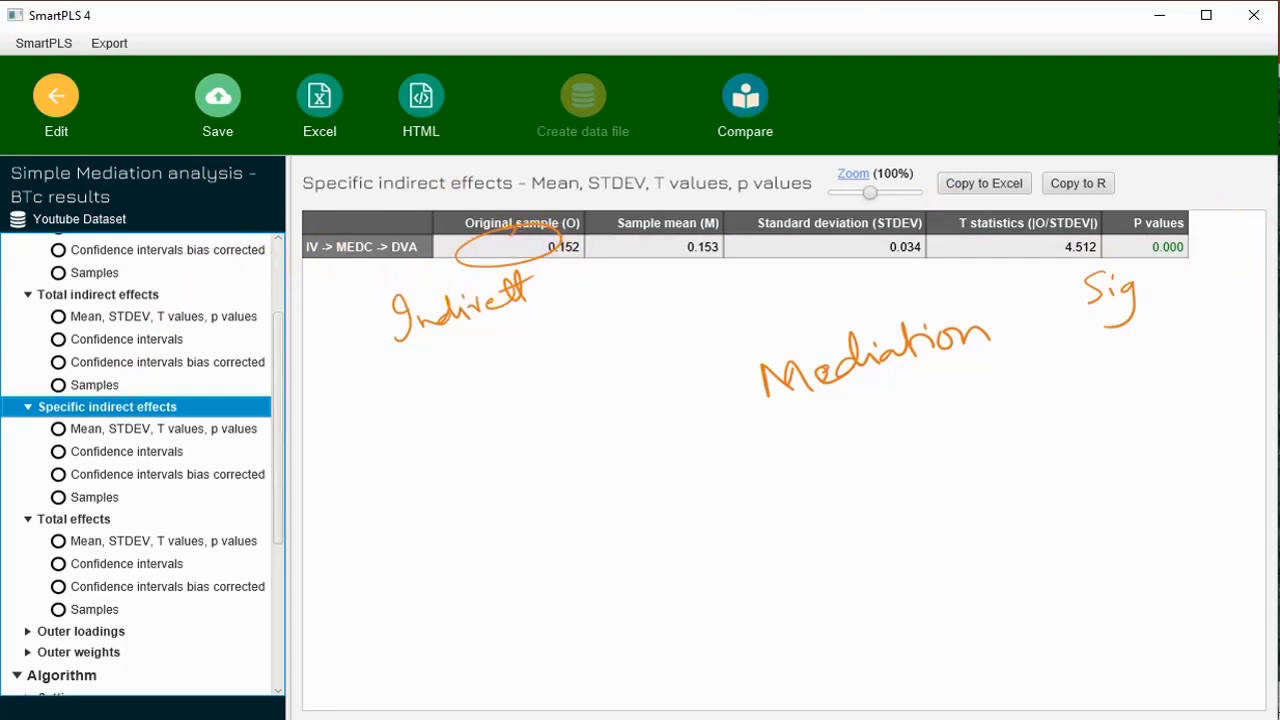
- Clear the handwritten annotations and open the Mean, STDEV, T values, p values table for the total effects
left_click(2, 372)
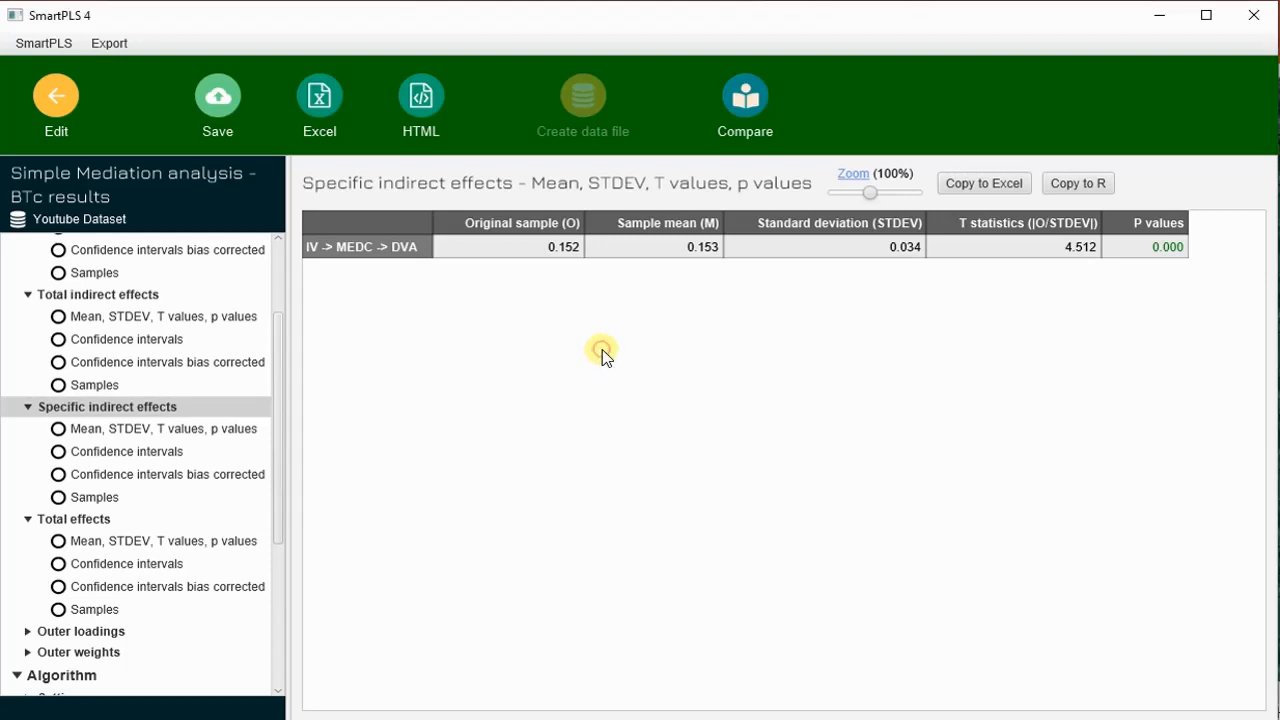
left_click(98, 541)
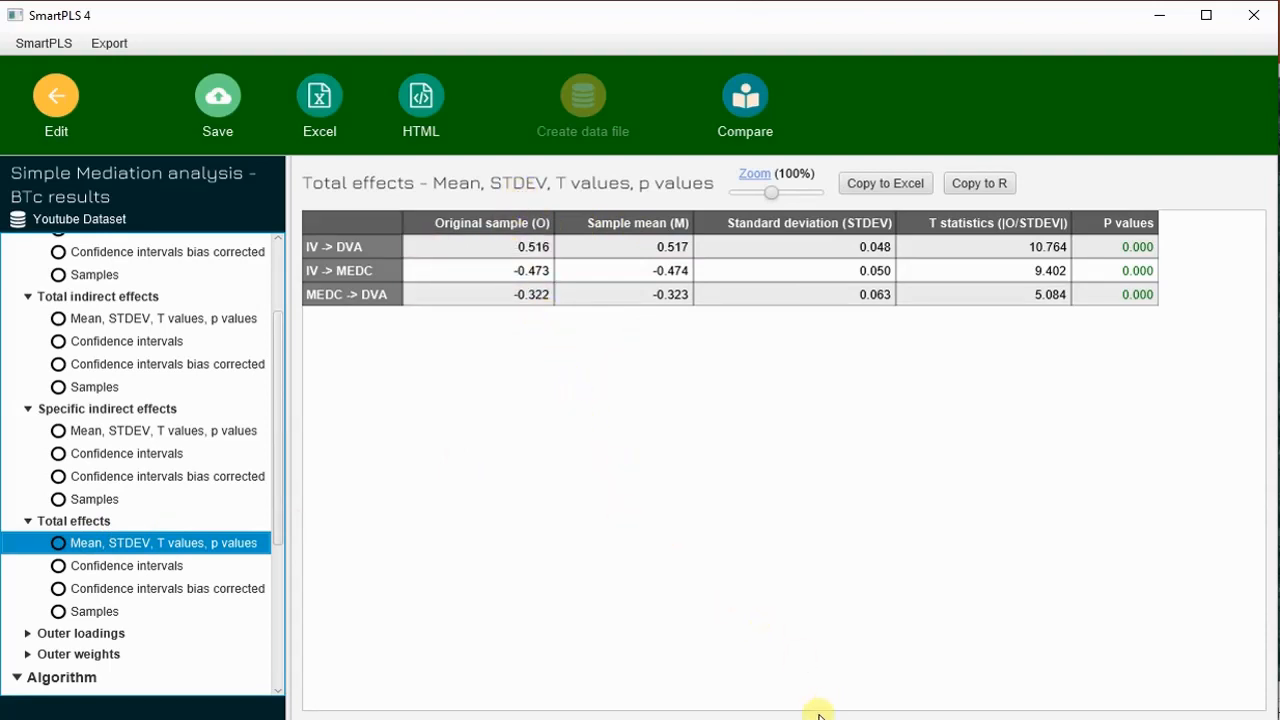
- Return to the path model and circle the IV to MEDC and MEDC to DVA path coefficients
left_click(57, 103)
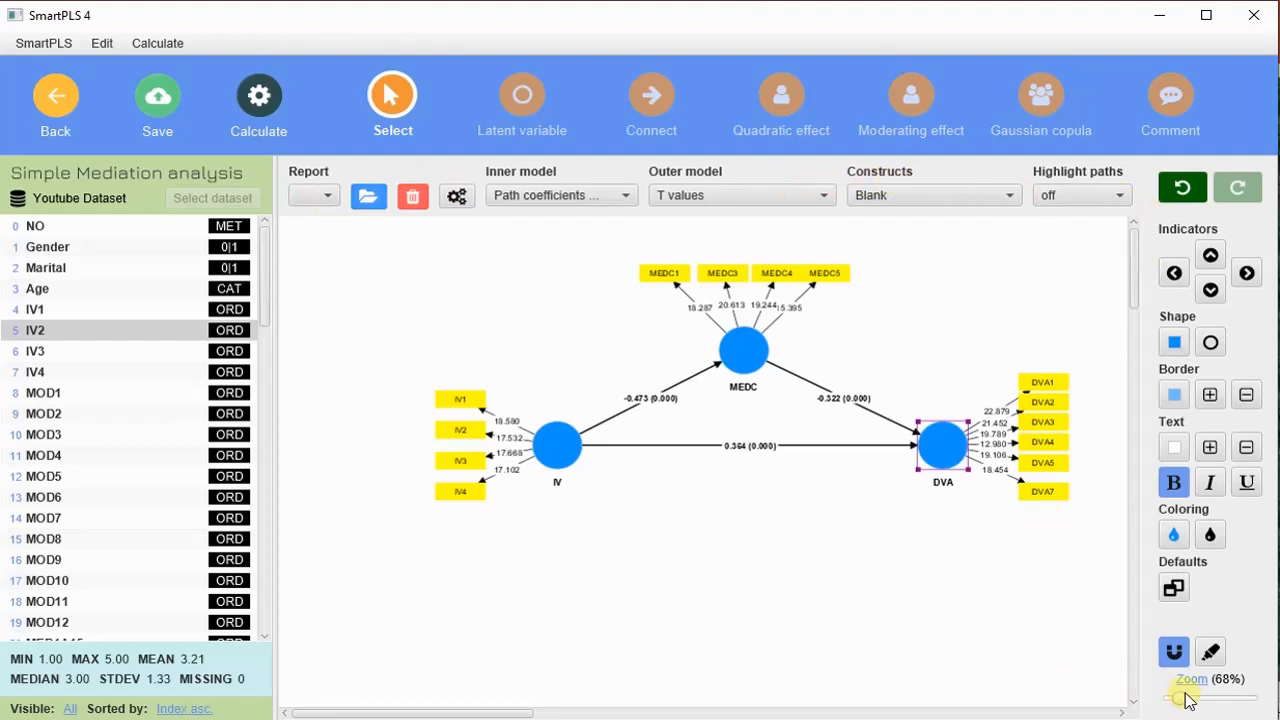
left_click_drag(1182, 700, 1185, 699)
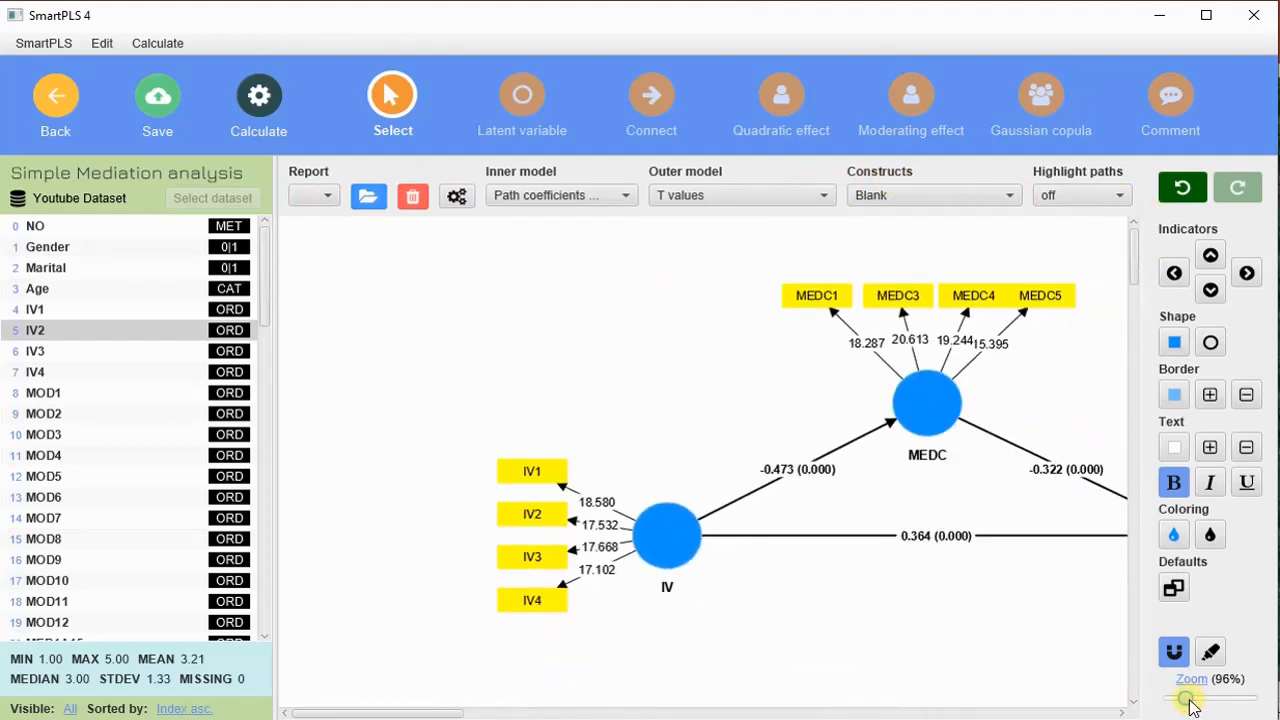
left_click_drag(401, 713, 467, 713)
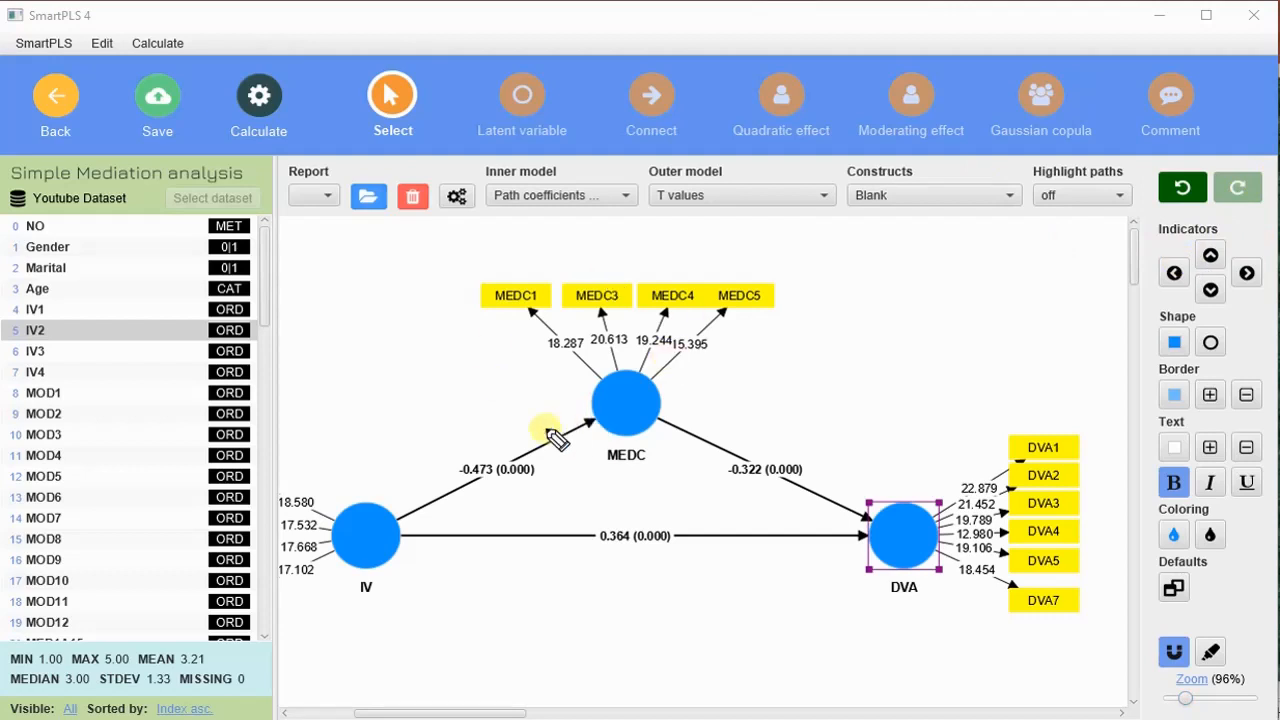
left_click_drag(476, 443, 451, 444)
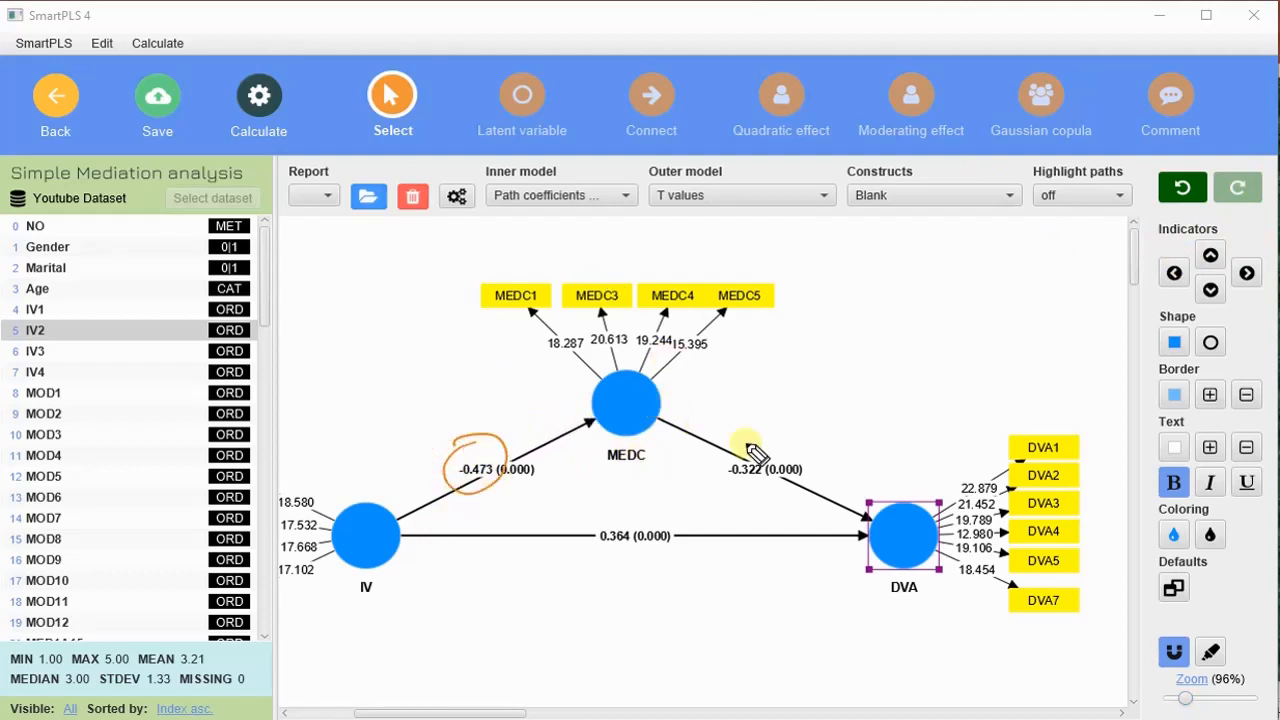
left_click_drag(745, 452, 762, 440)
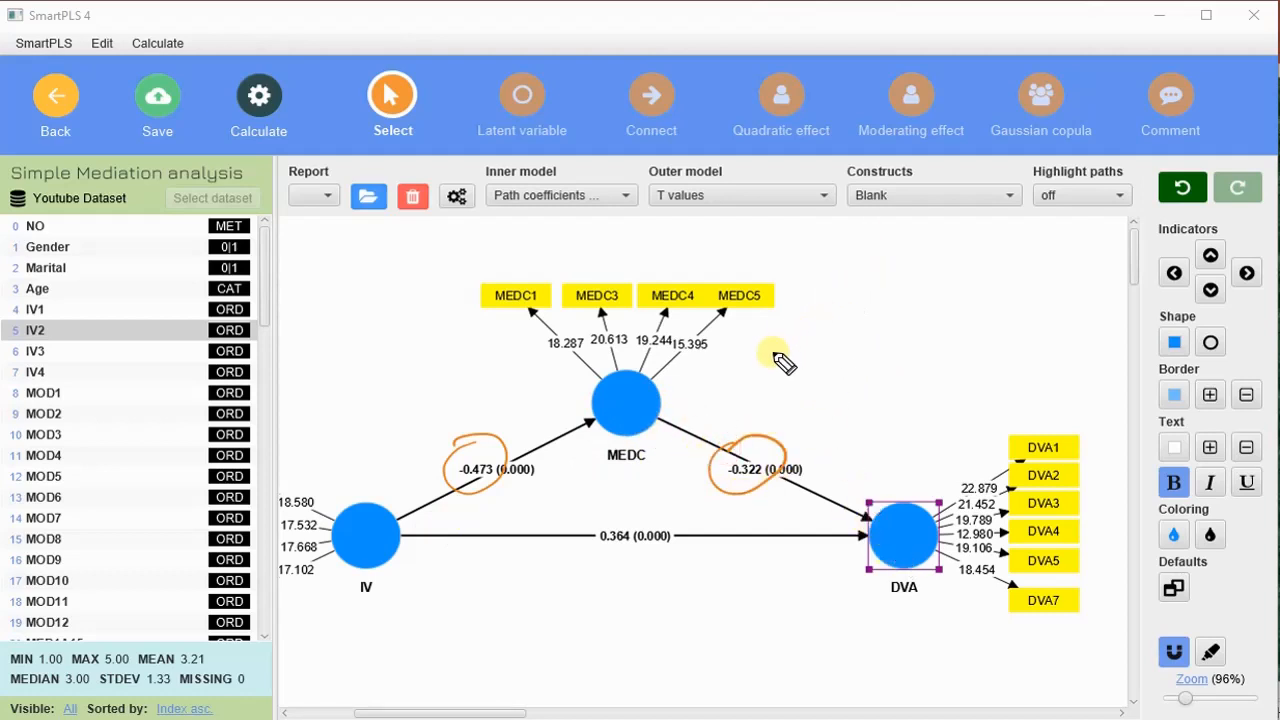
- Handwrite -0.473 x 0.322 = in the empty area above the MEDC to DVA path
left_click_drag(762, 372, 1004, 245)
left_click_drag(813, 390, 828, 388)
left_click_drag(813, 398, 828, 396)
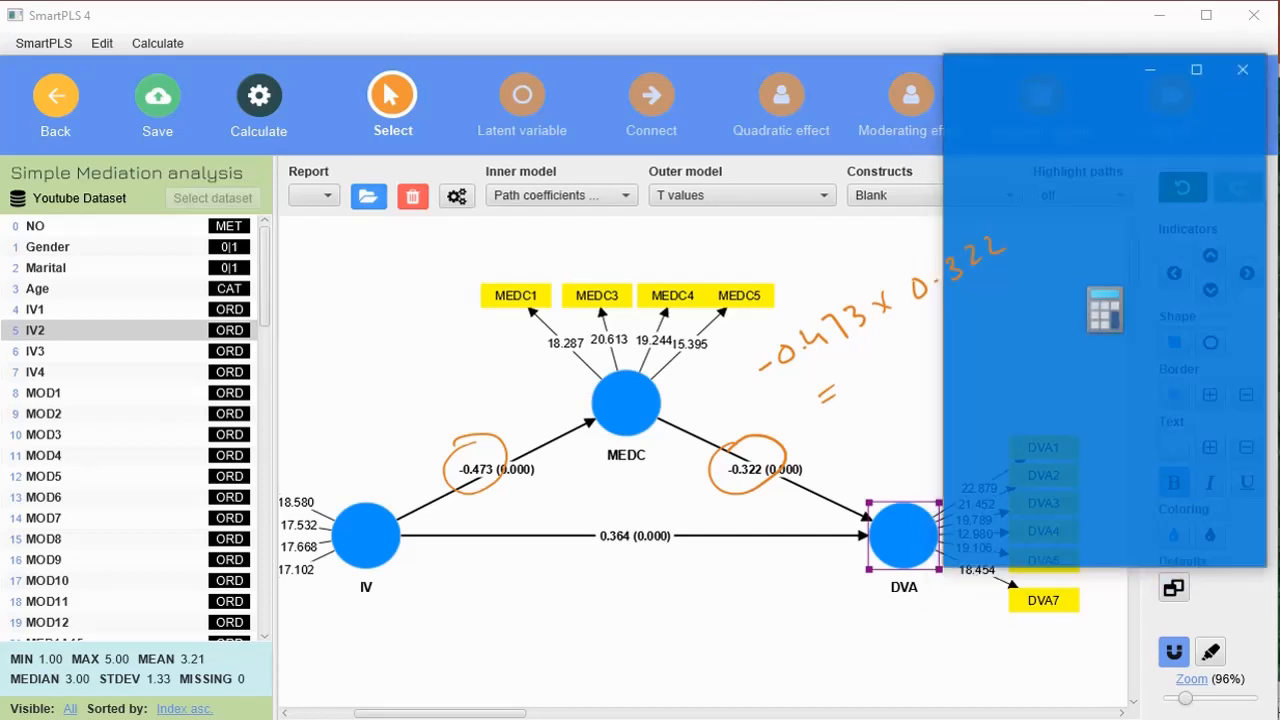
- Switch to Calculator, place it clear of the handwritten formula, and compute 0.473 × 0.322
left_click_drag(1047, 44, 194, 105)
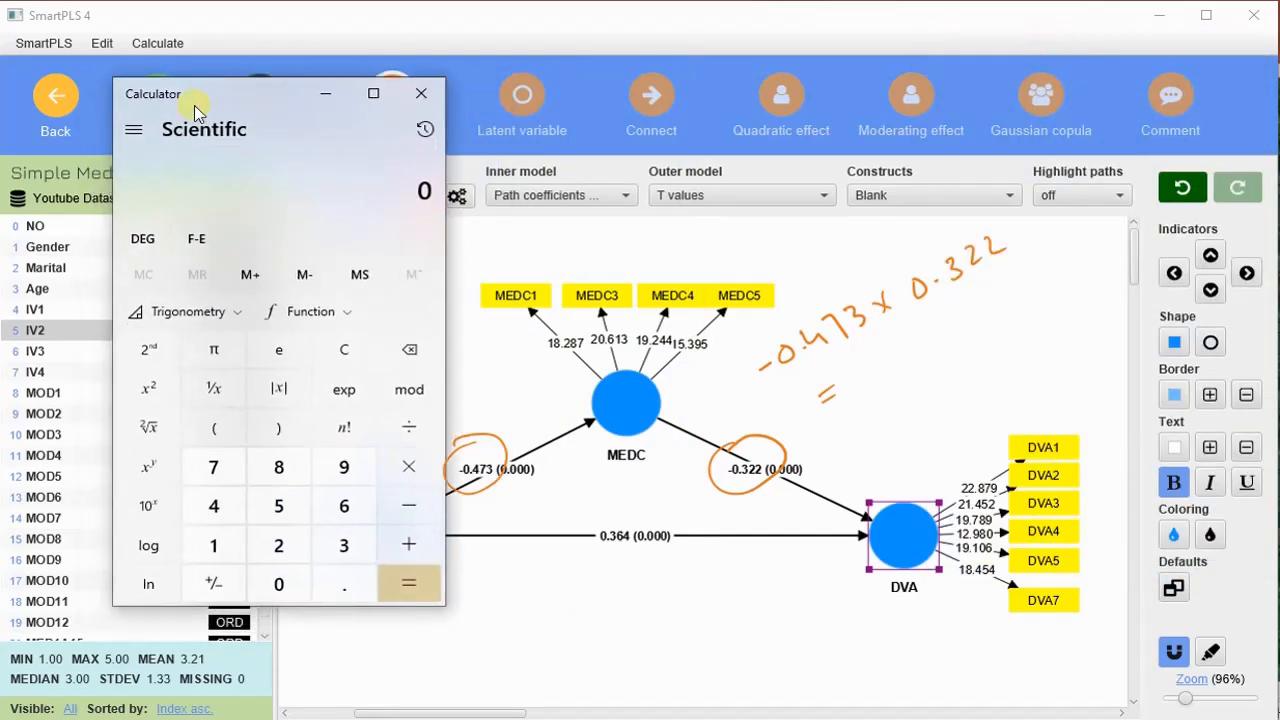
left_click(347, 354)
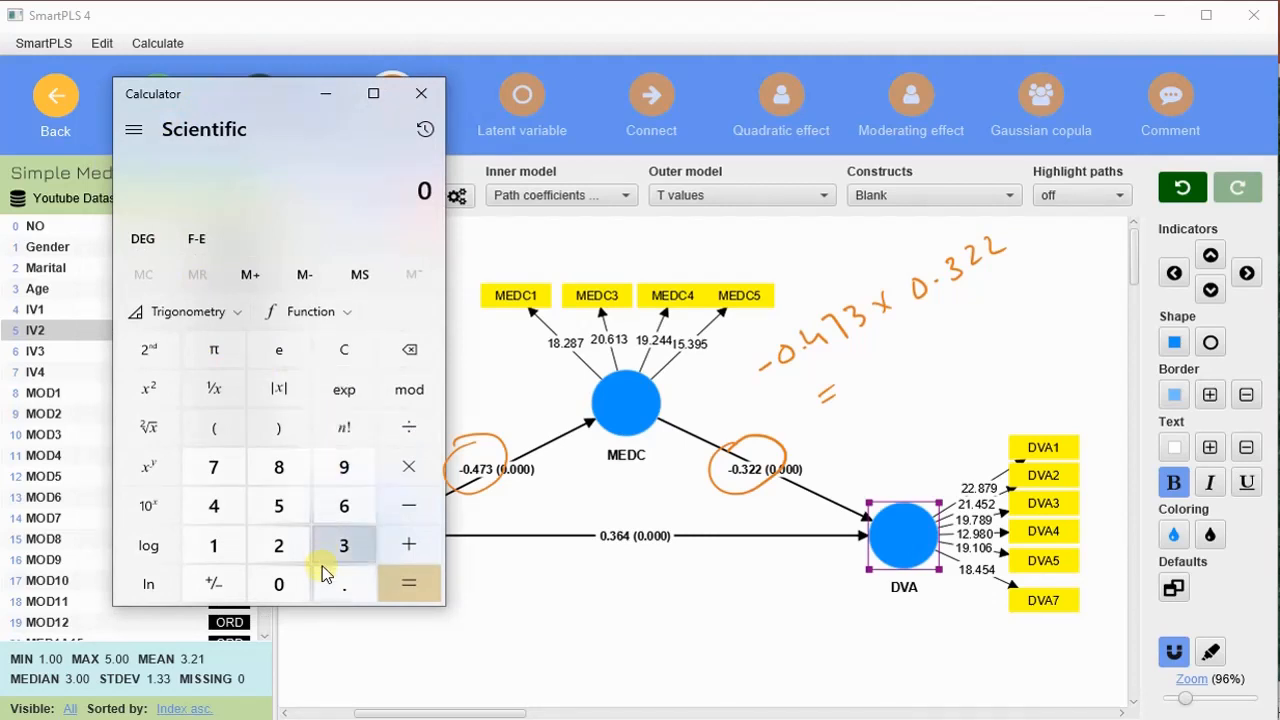
left_click(279, 585)
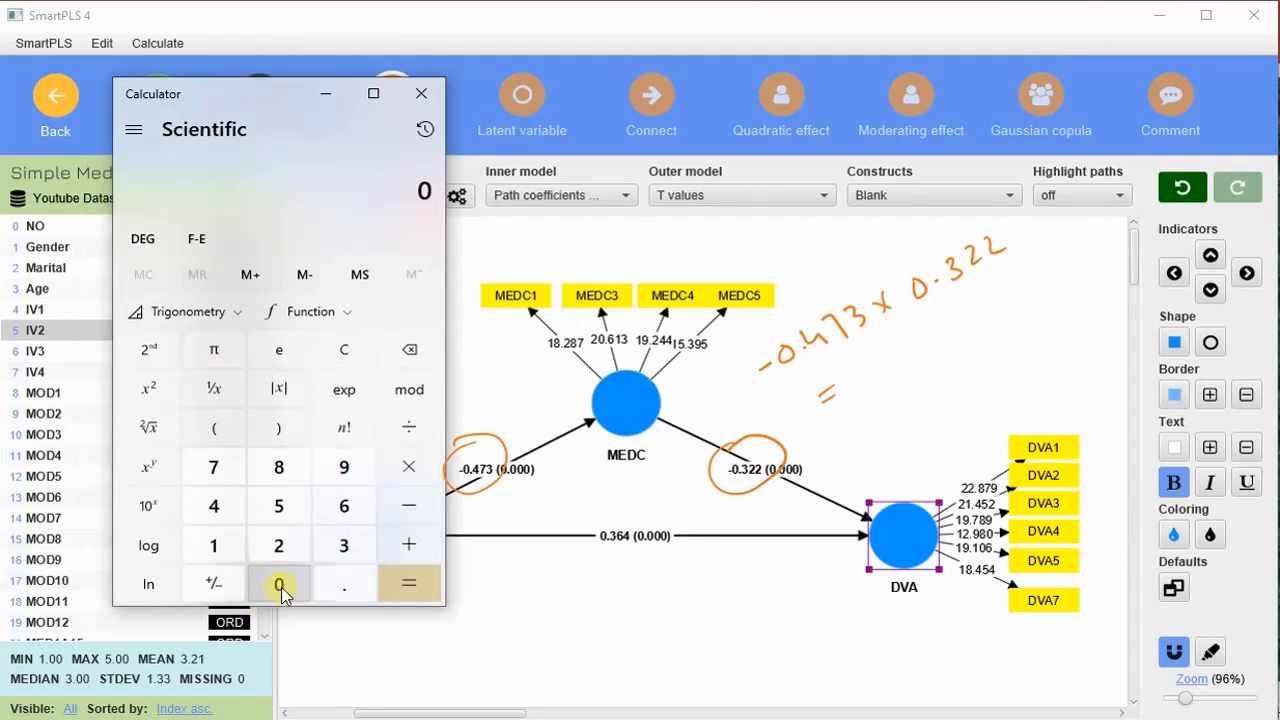
left_click(344, 585)
left_click(214, 505)
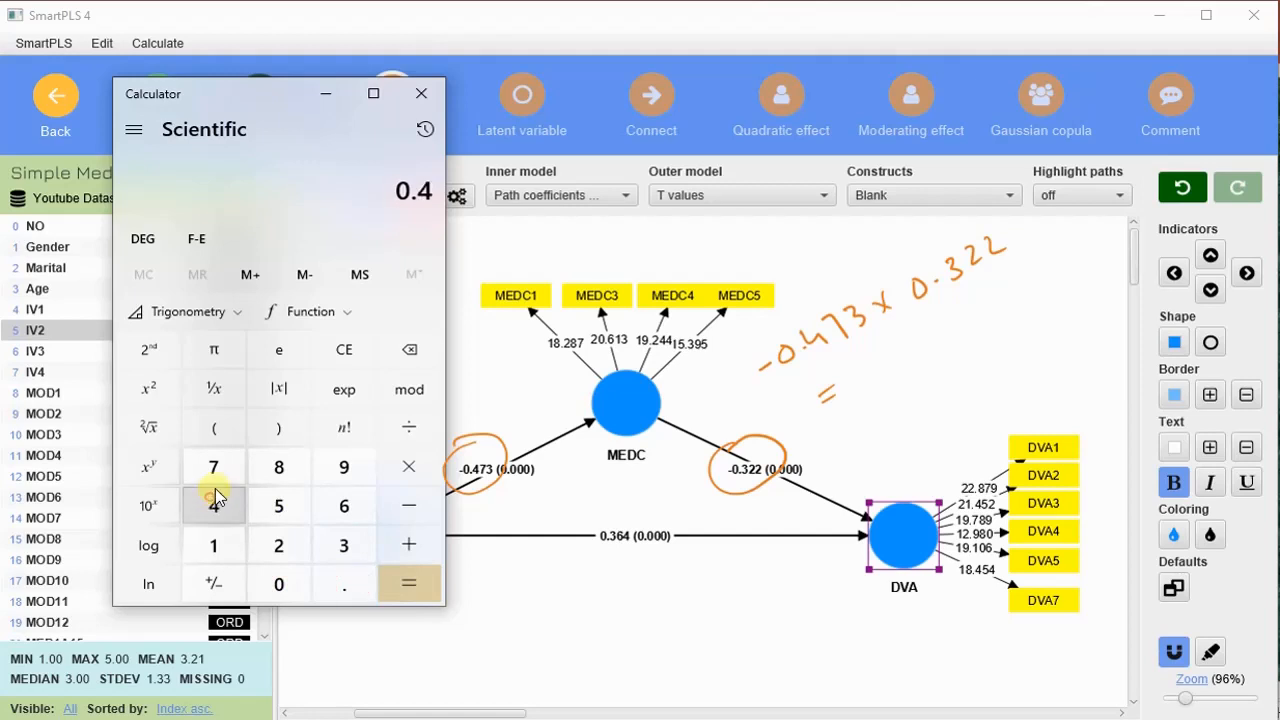
left_click(213, 467)
left_click(340, 545)
left_click(405, 470)
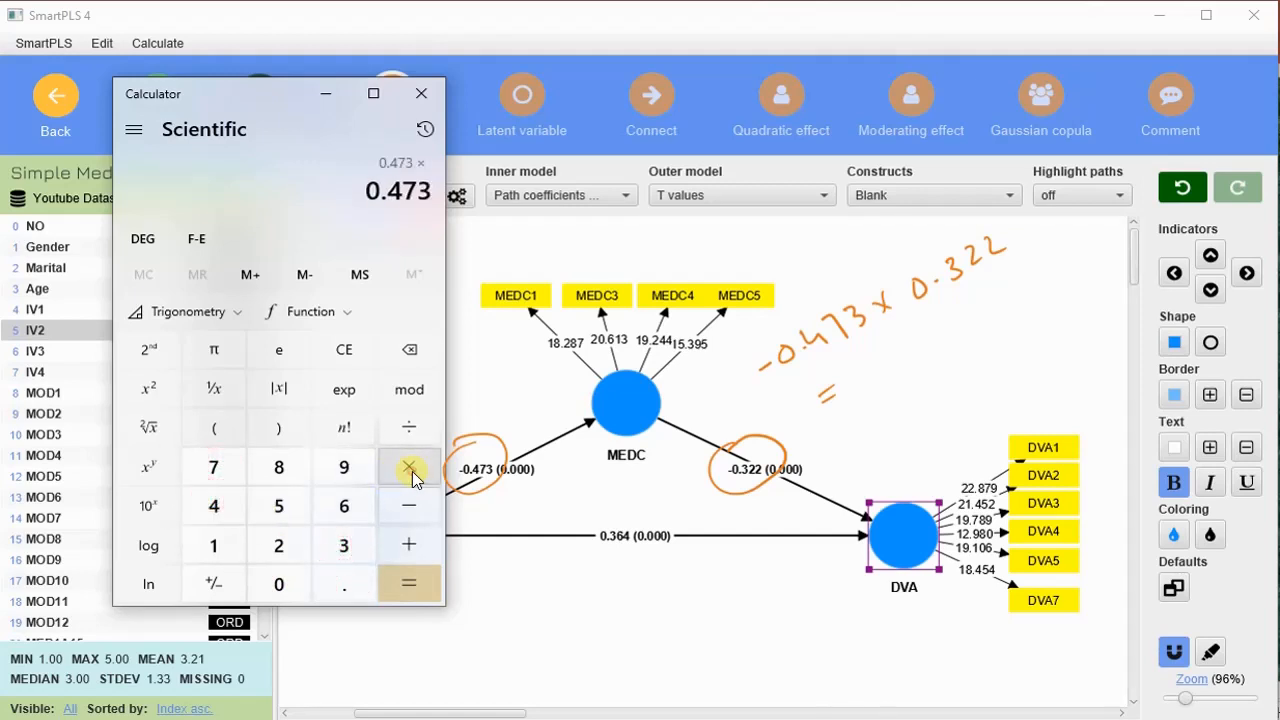
left_click(286, 586)
left_click(352, 590)
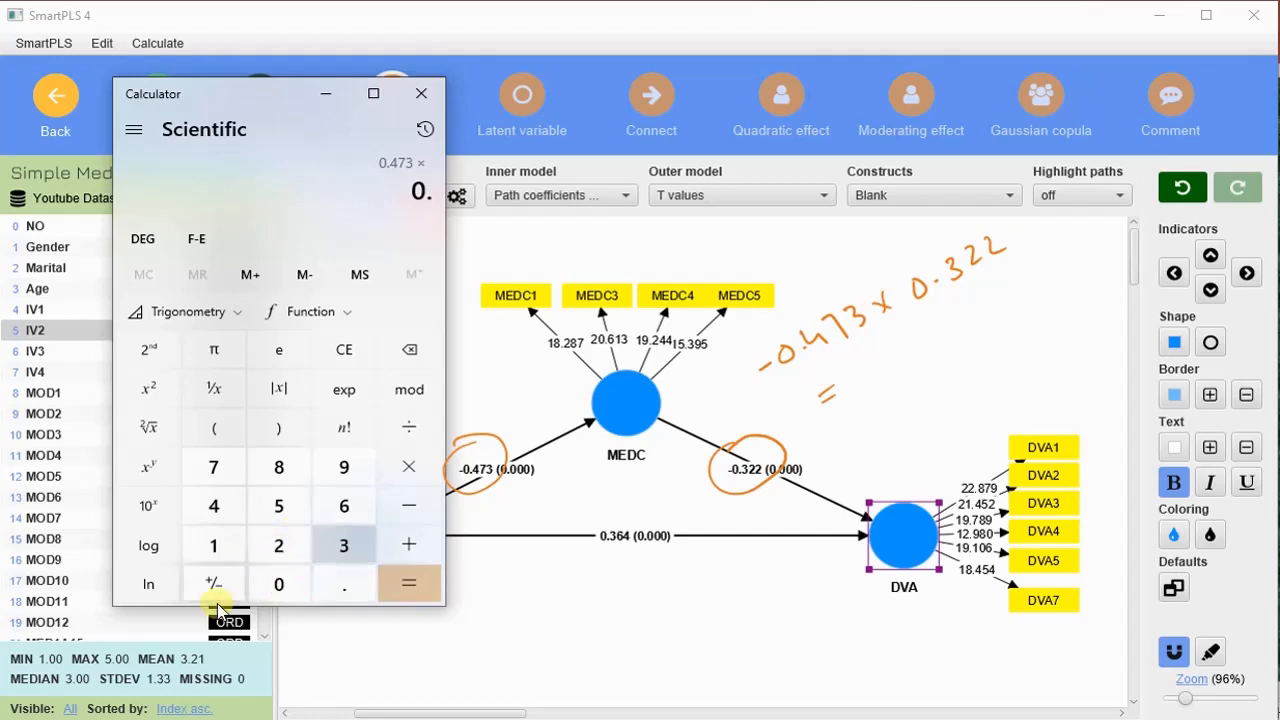
left_click(281, 558)
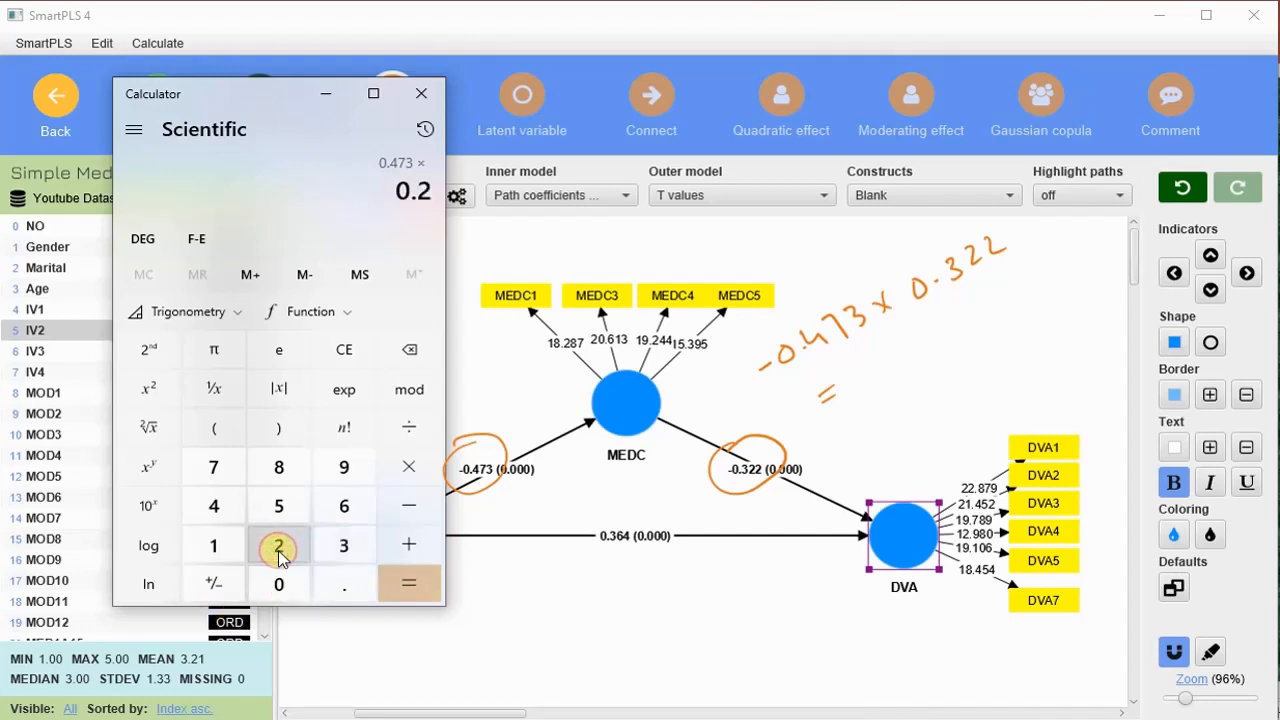
left_click(411, 352)
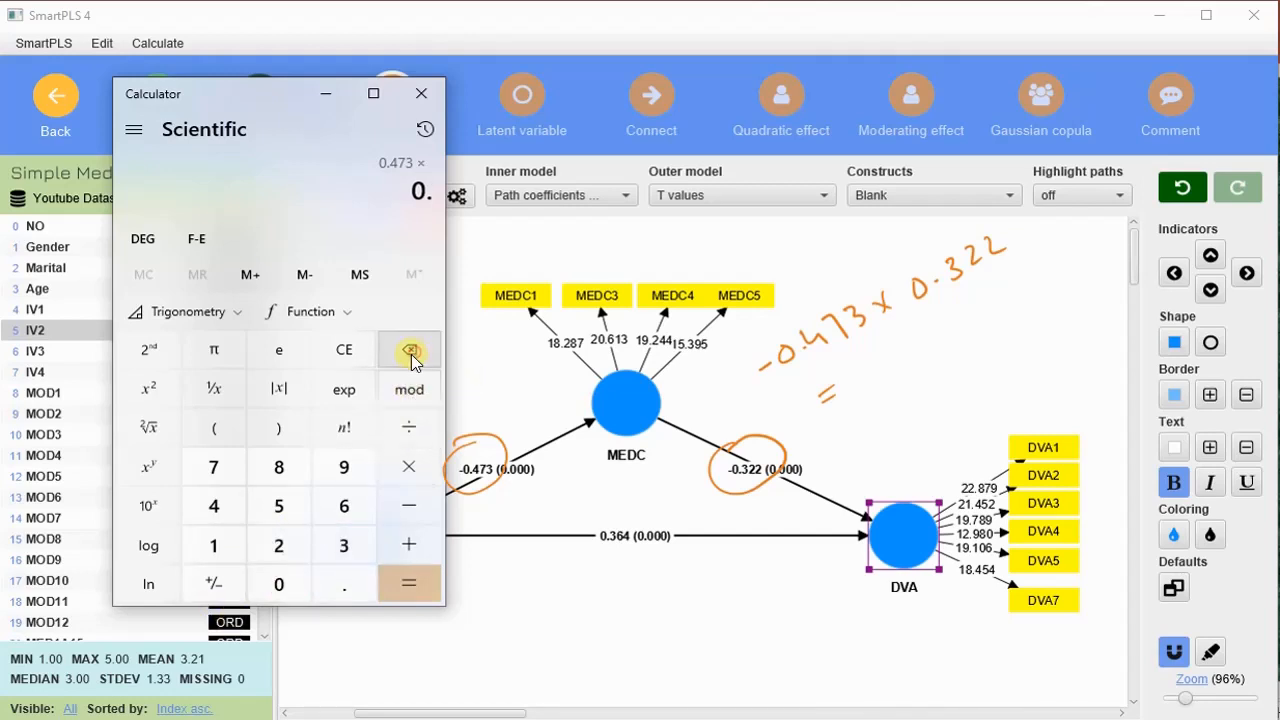
left_click(339, 545)
left_click(285, 549)
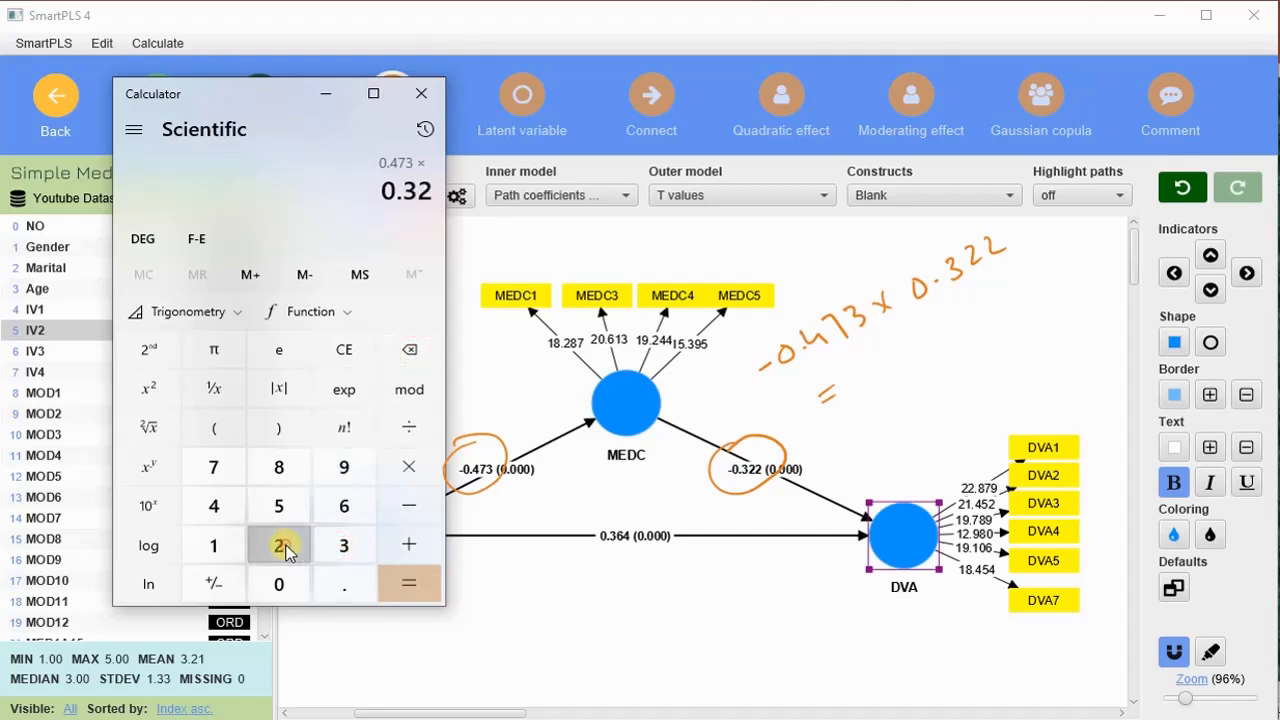
left_click(283, 548)
left_click(417, 577)
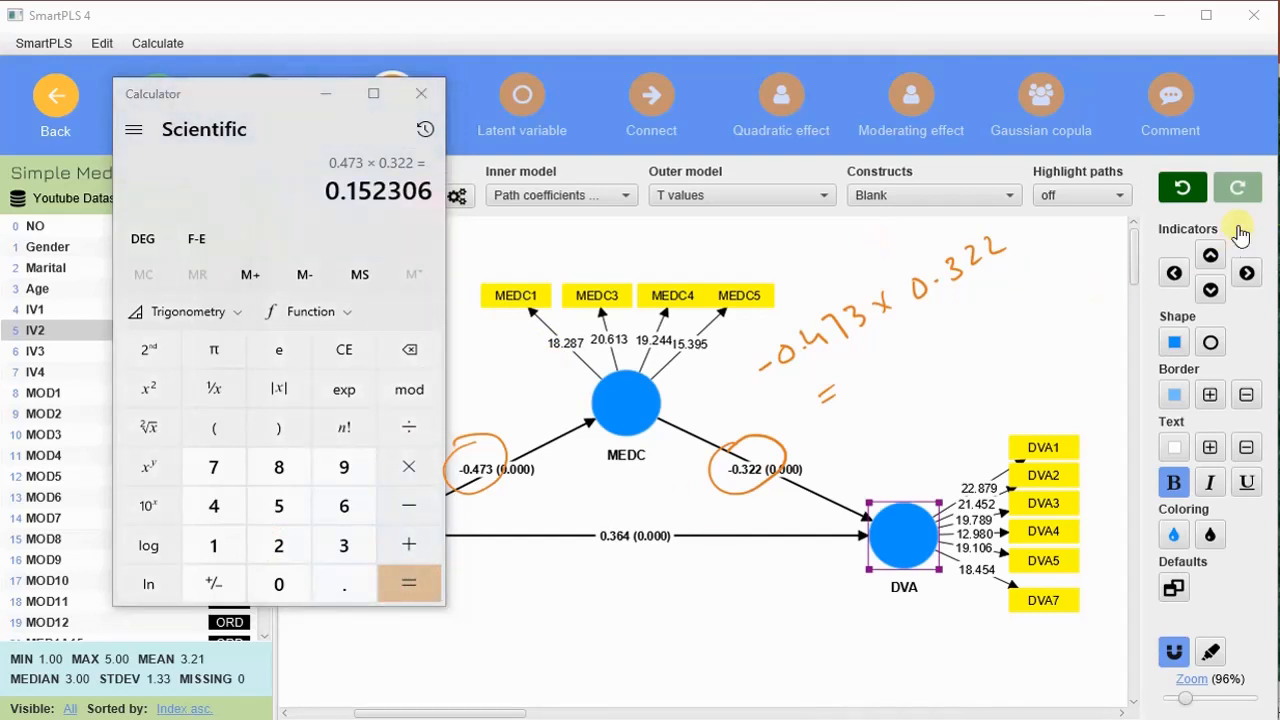
- Handwrite 0.152 as the product beside the equals sign, and close Calculator
mouse_move(886, 344)
left_mouse_down()
mouse_move(891, 366)
mouse_move(885, 345)
mouse_move(940, 349)
mouse_move(986, 322)
left_mouse_up()
left_click(904, 355)
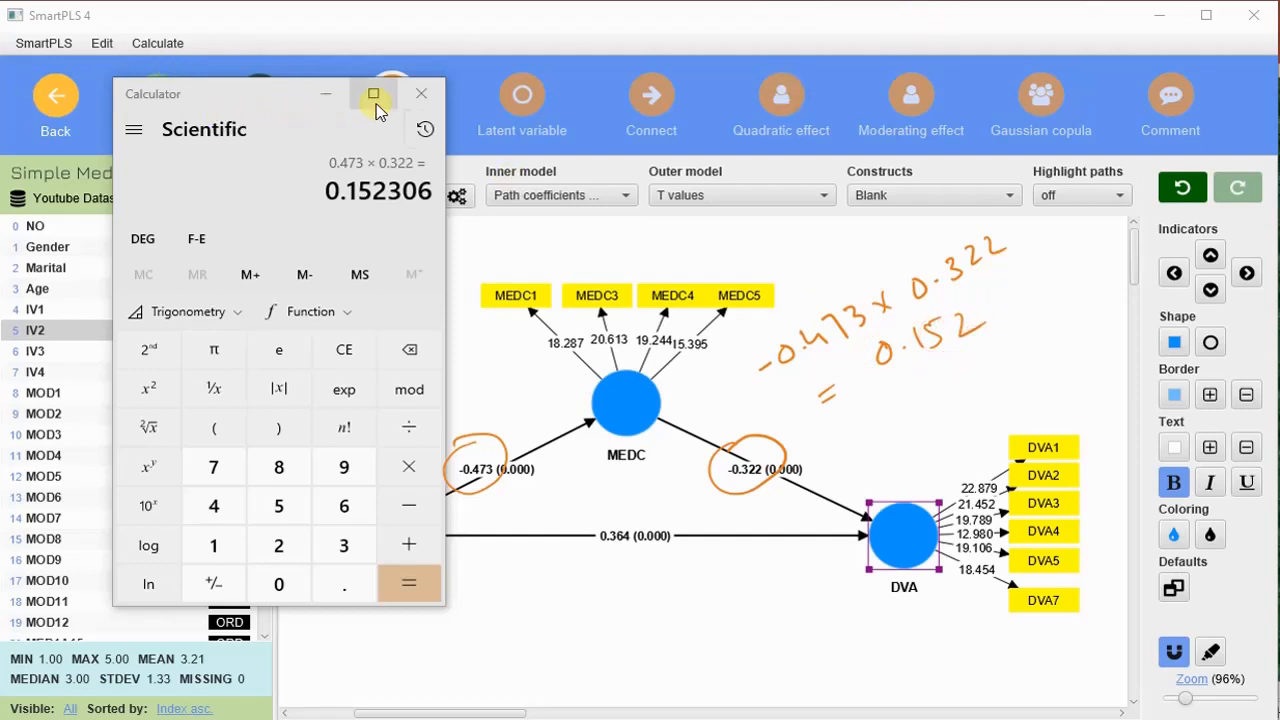
left_click(421, 93)
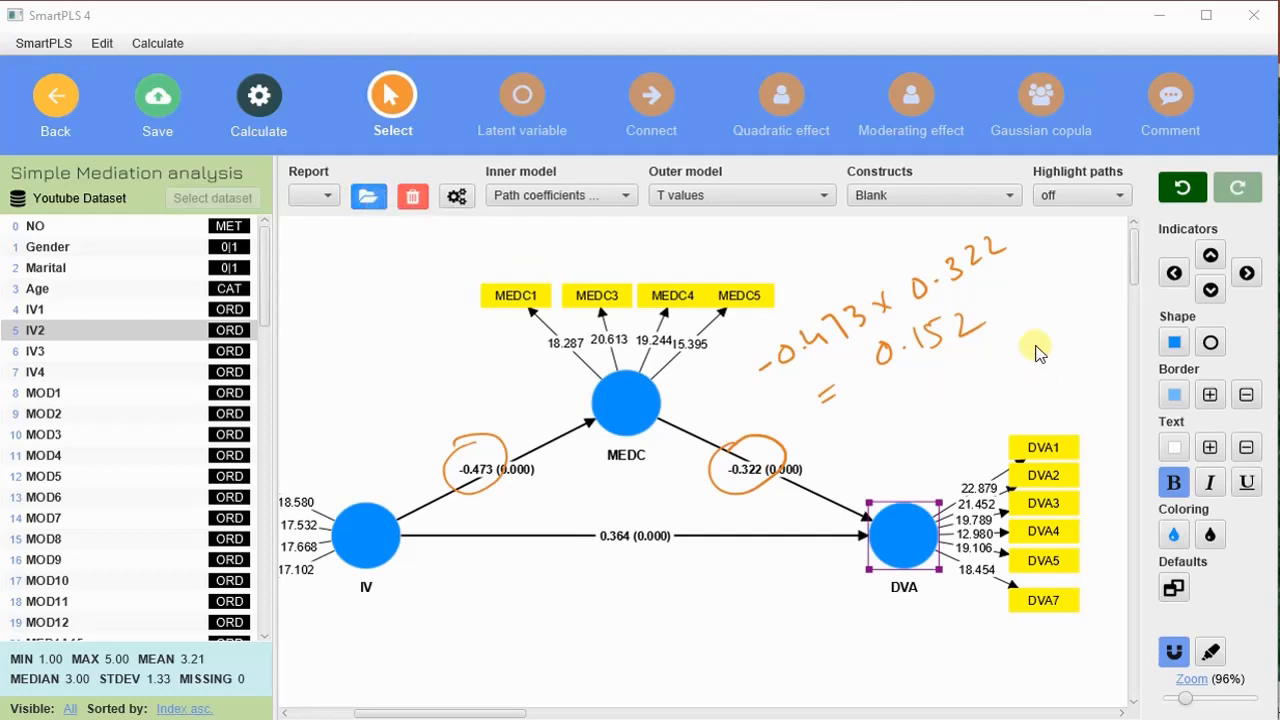
- Reopen the bootstrapping report and show the total indirect effects table to compare it with the handwritten product
left_click(368, 198)
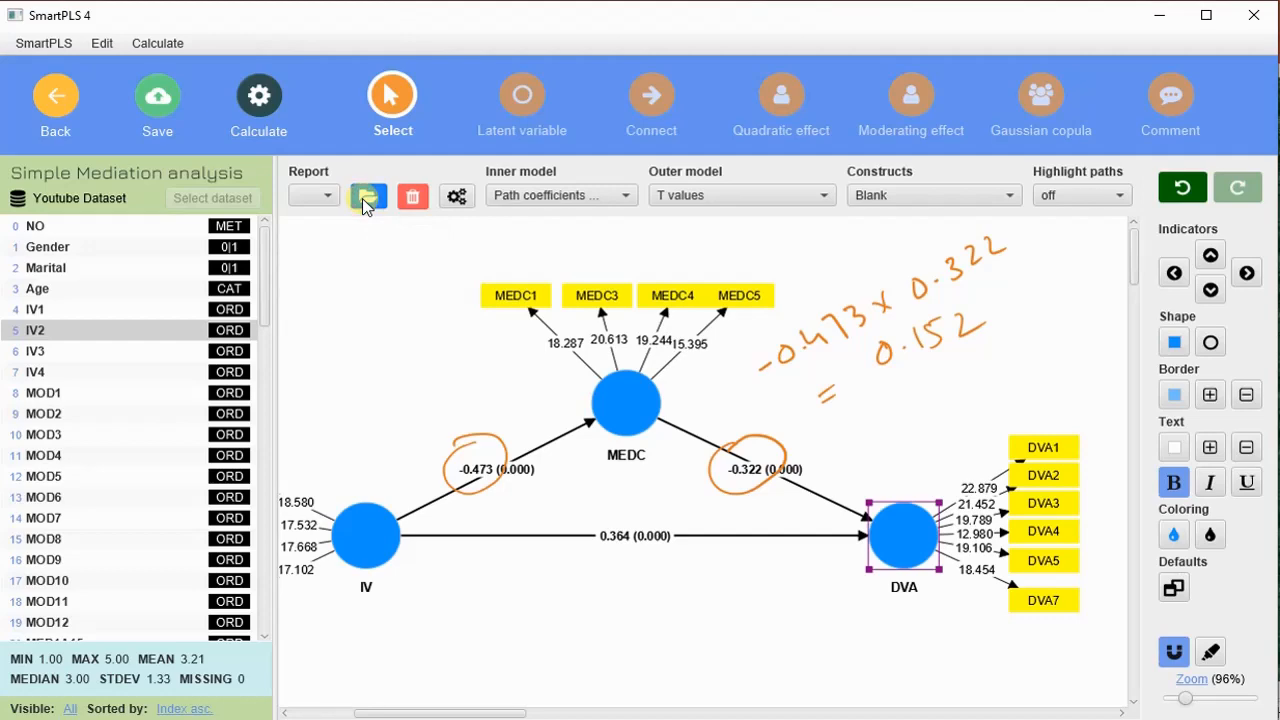
left_click(366, 204)
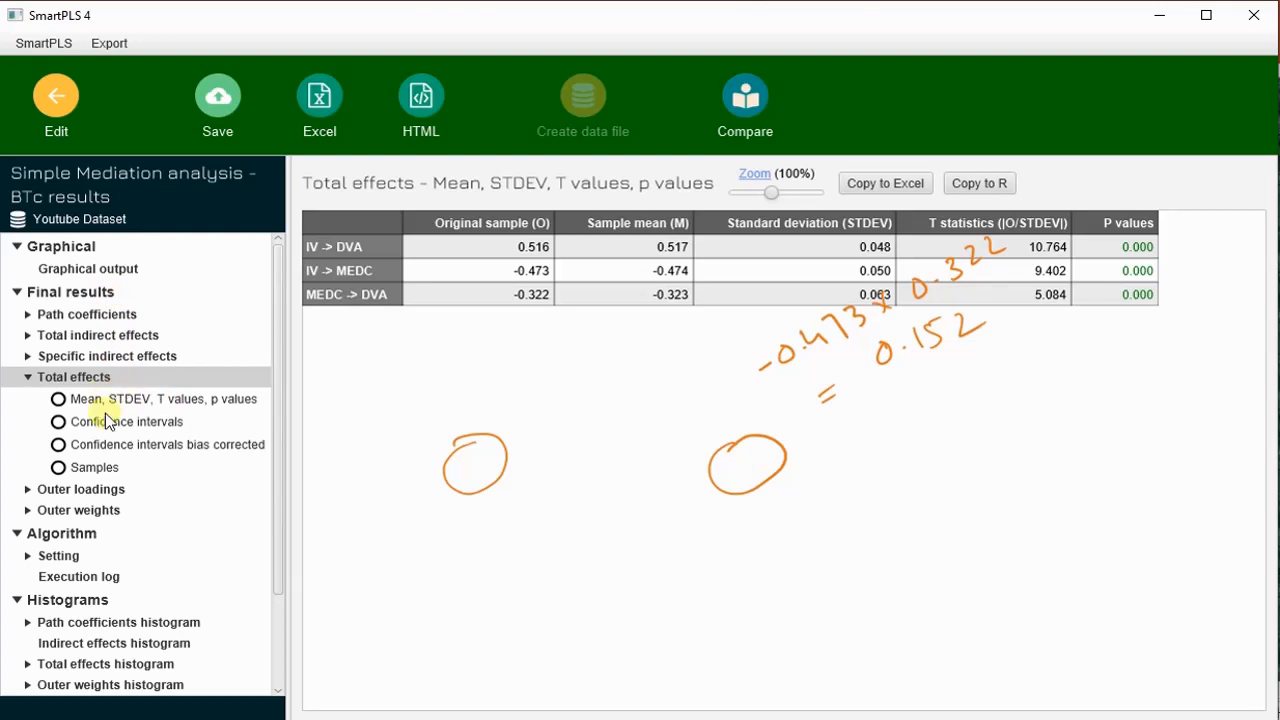
double_click(113, 337)
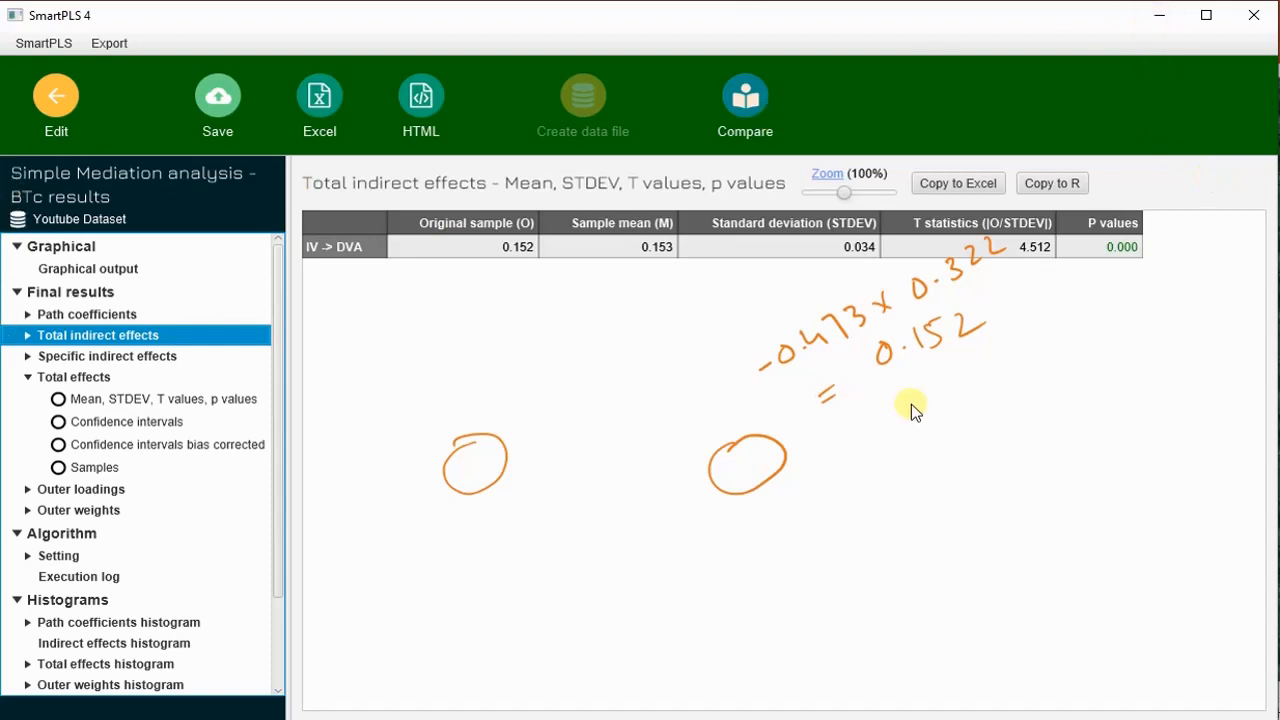
- Return to the path model and clear the handwritten circles and calculation
left_click(57, 100)
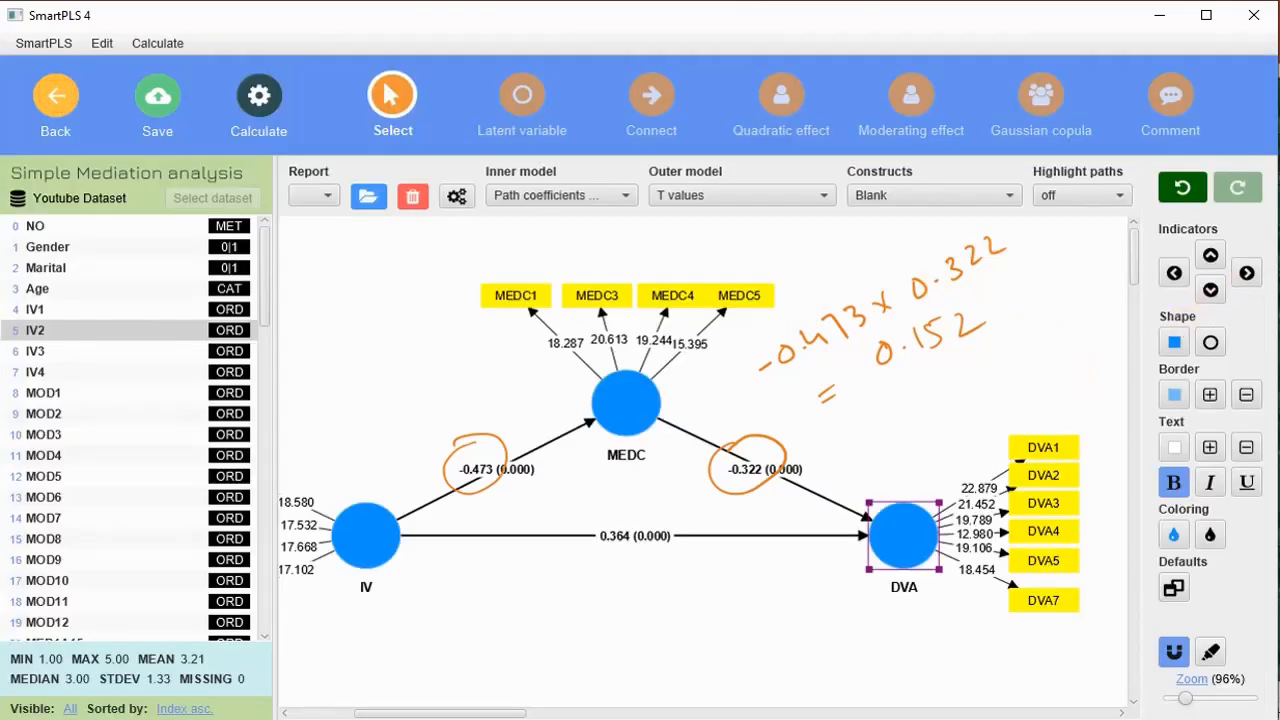
key("Escape")
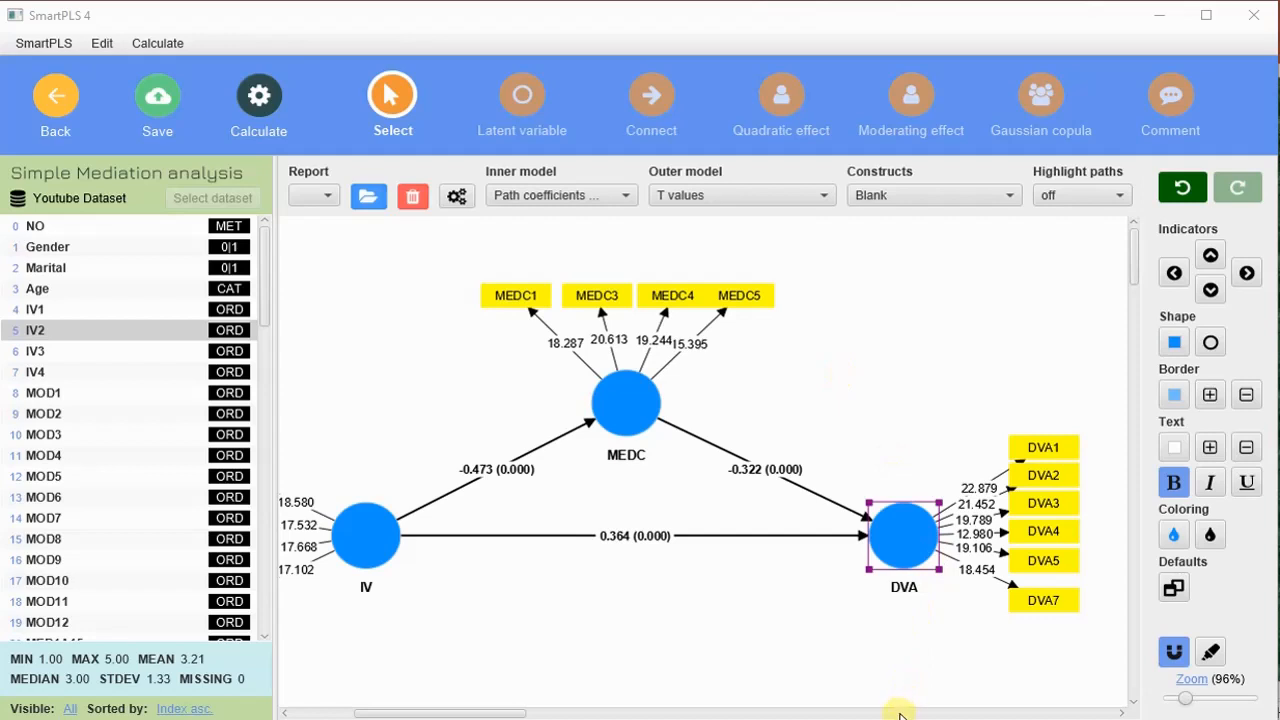
left_click_drag(480, 714, 460, 714)
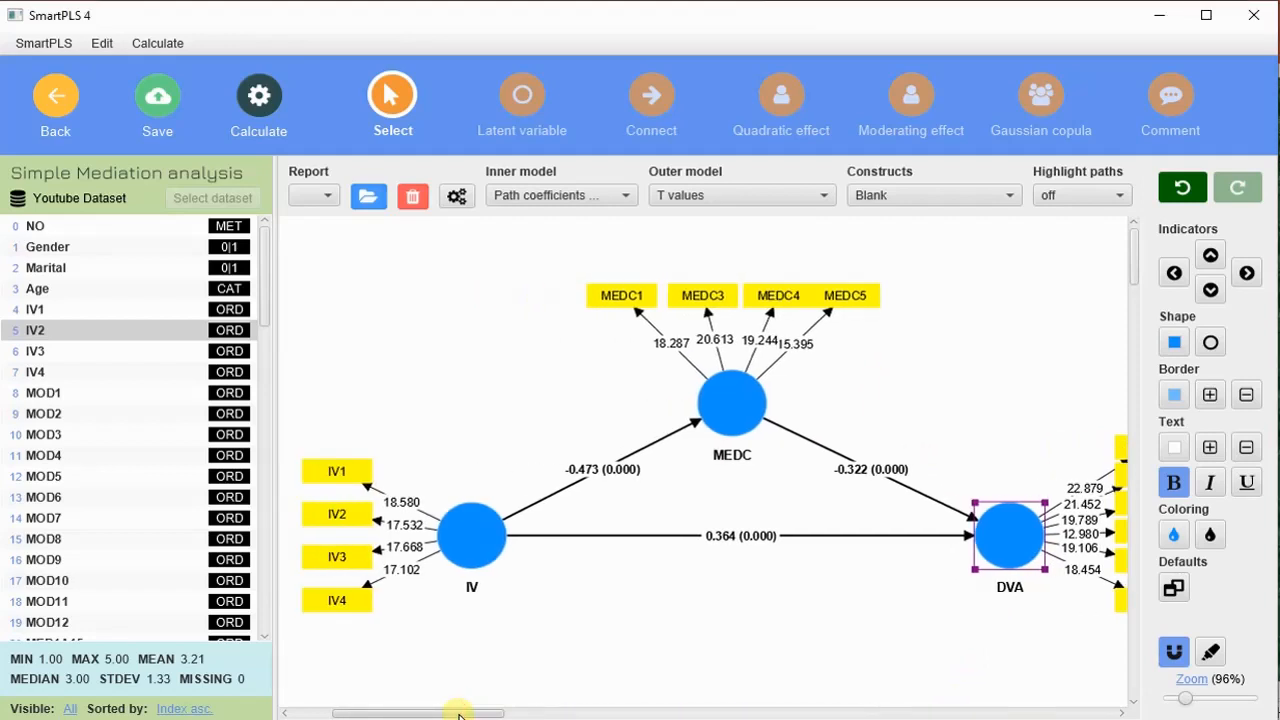